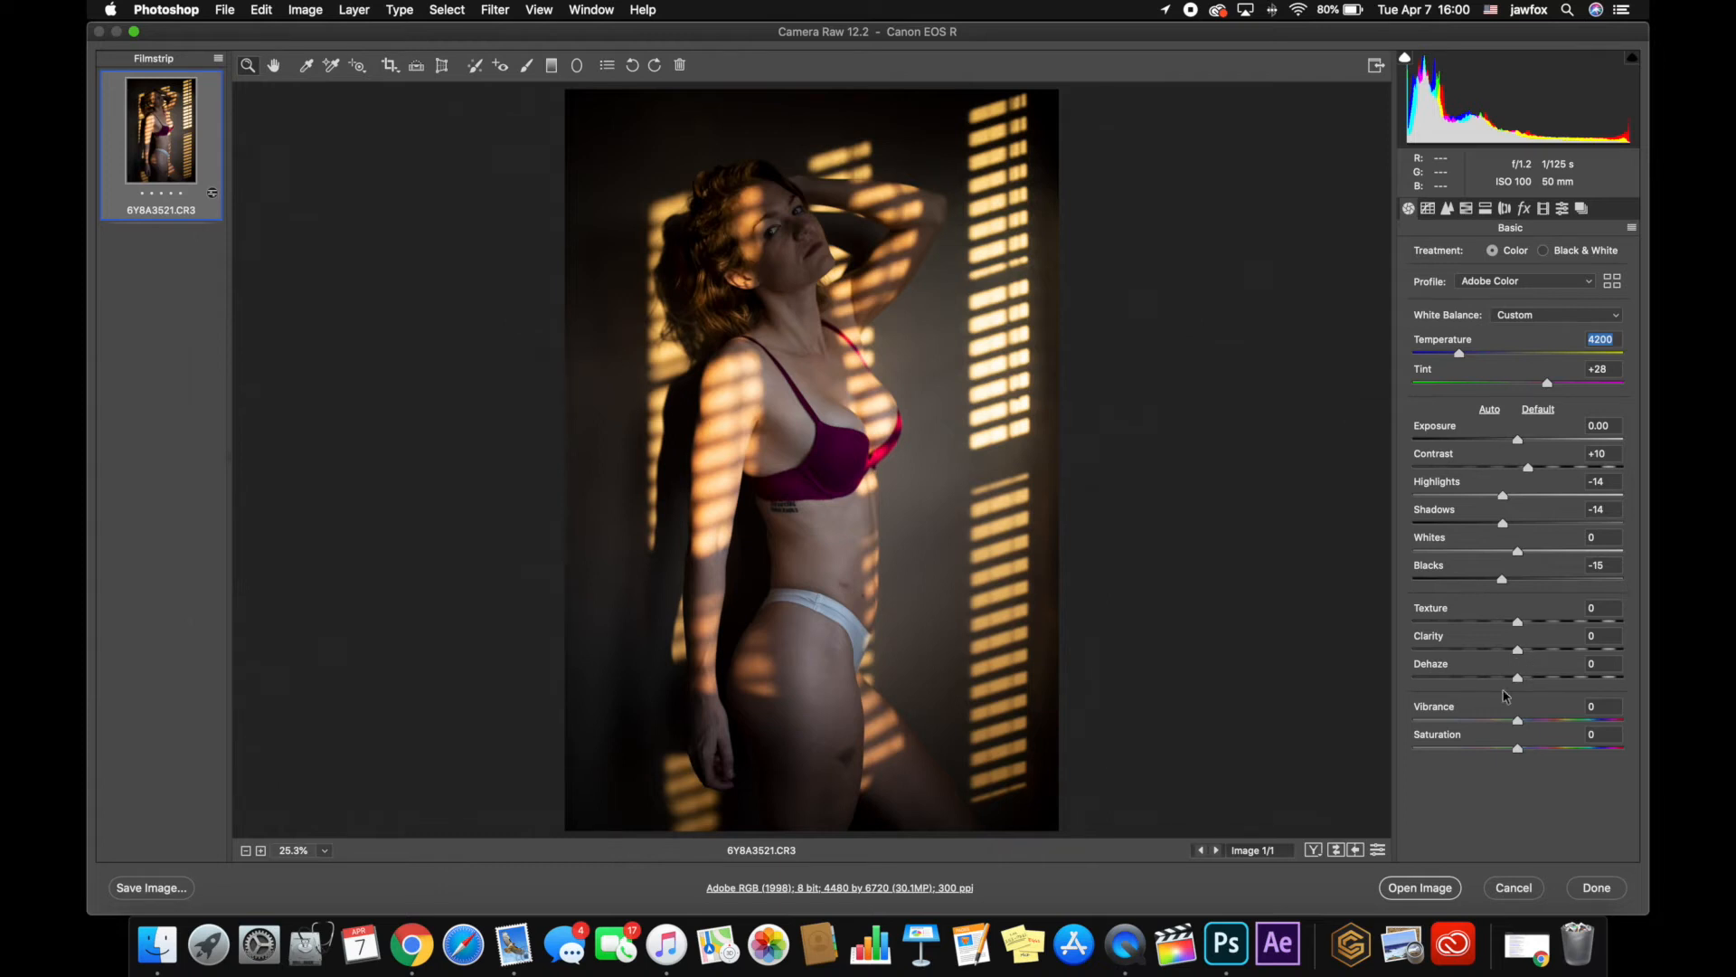
Set Dehaze to +7 and Vibrance to -29 in the Basic adjustments
left_click_drag(1517, 677, 1525, 678)
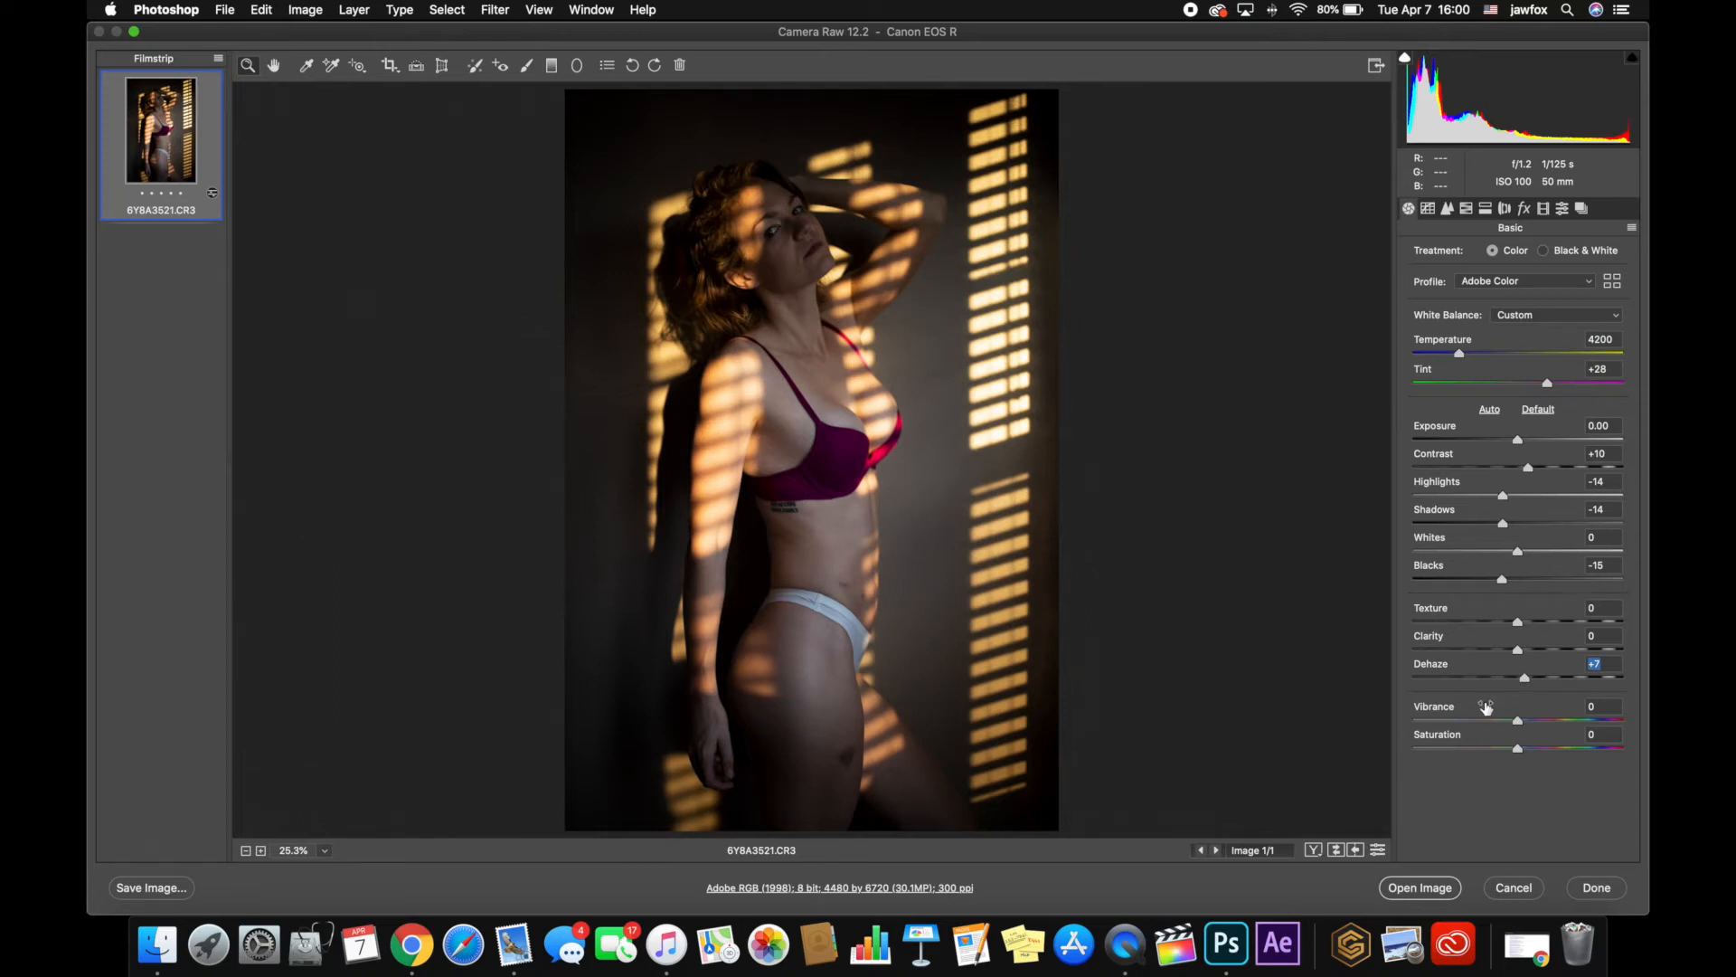
left_click(1494, 721)
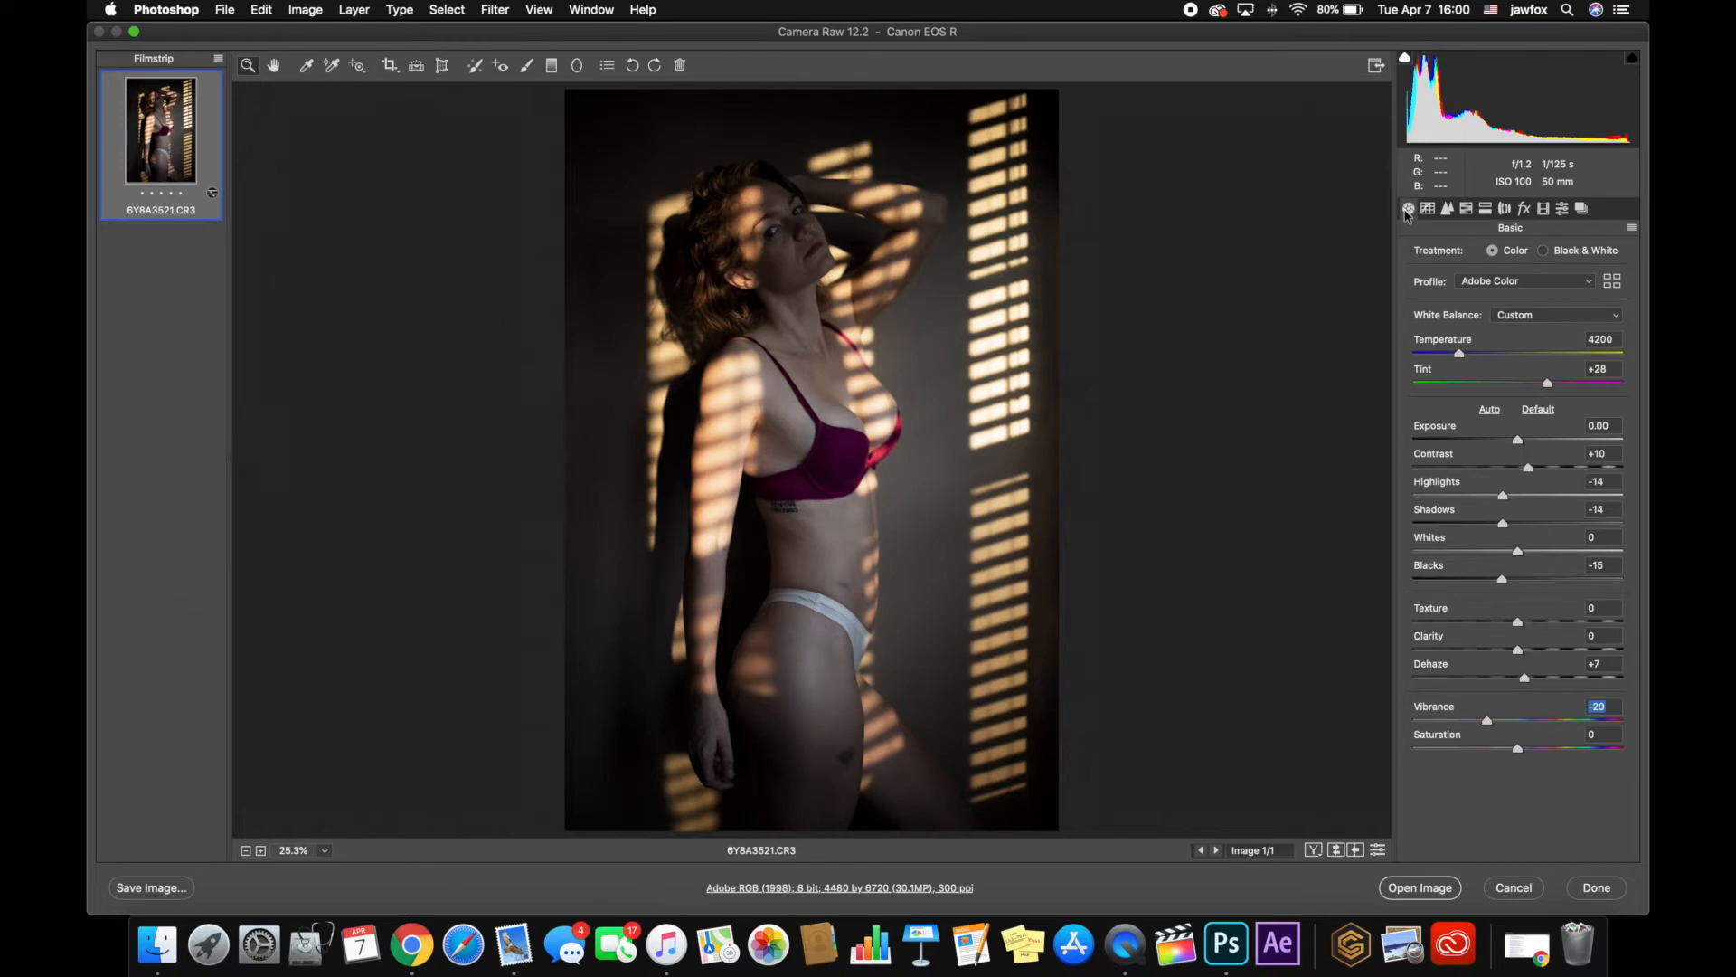
Calibrate the colours with Red Primary hue at +100 and Blue Primary hue at -100
left_click(1544, 209)
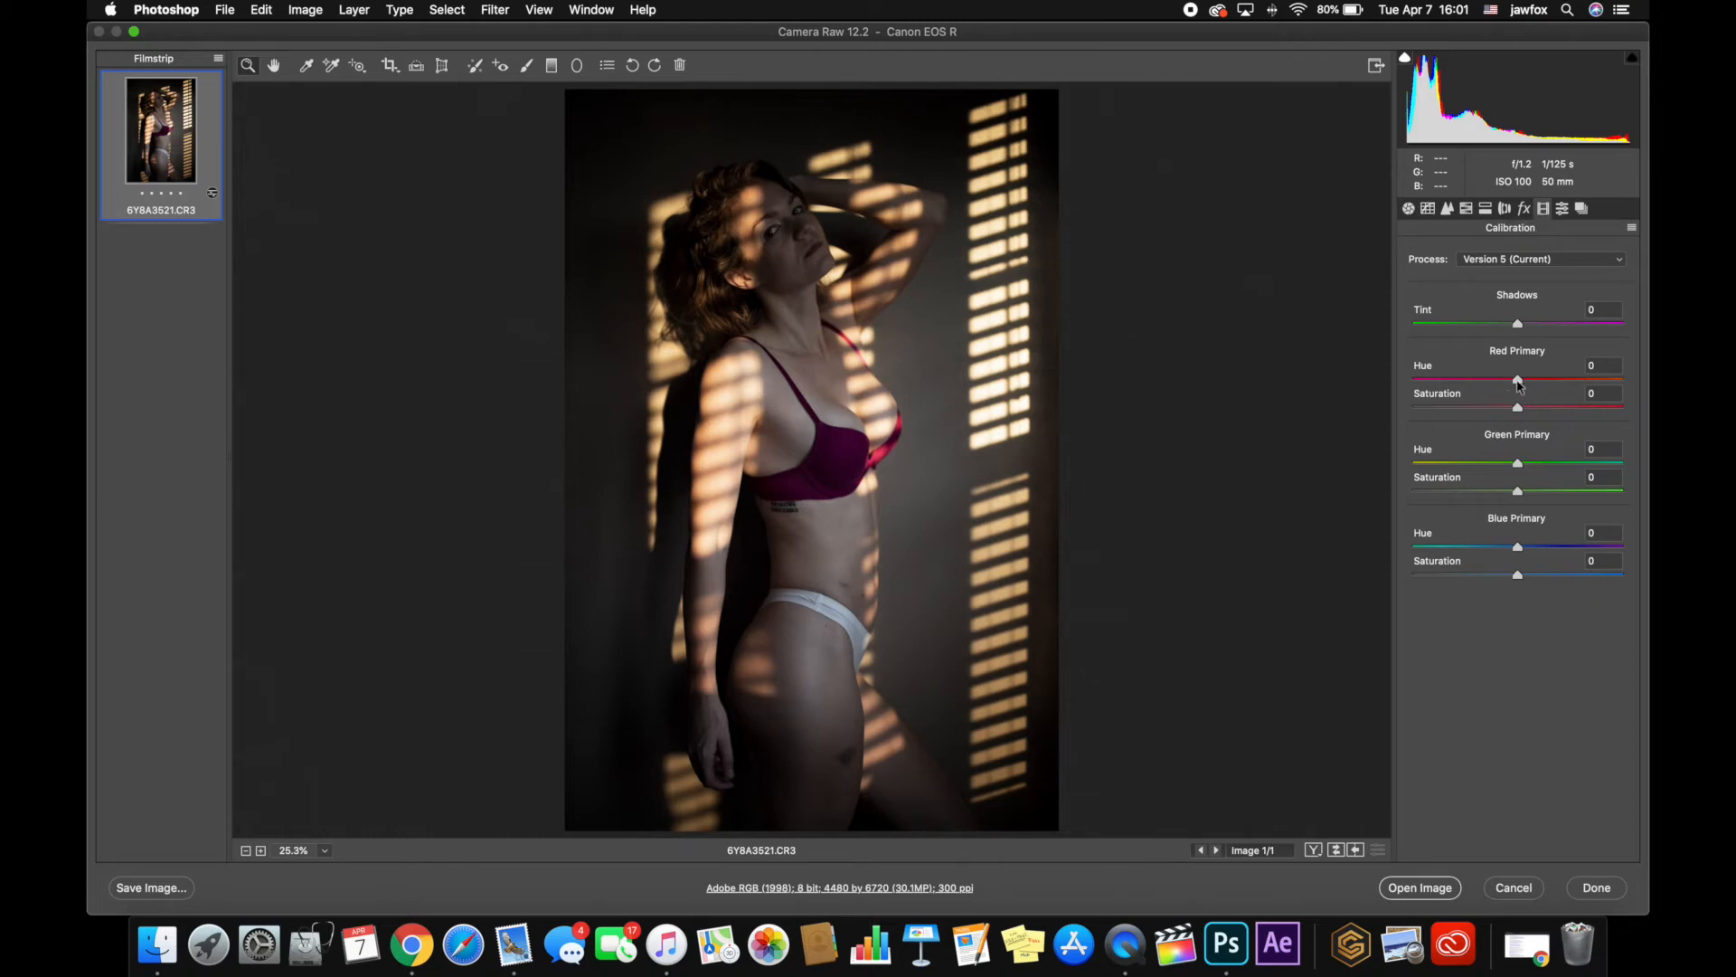
left_click_drag(1518, 379, 1623, 379)
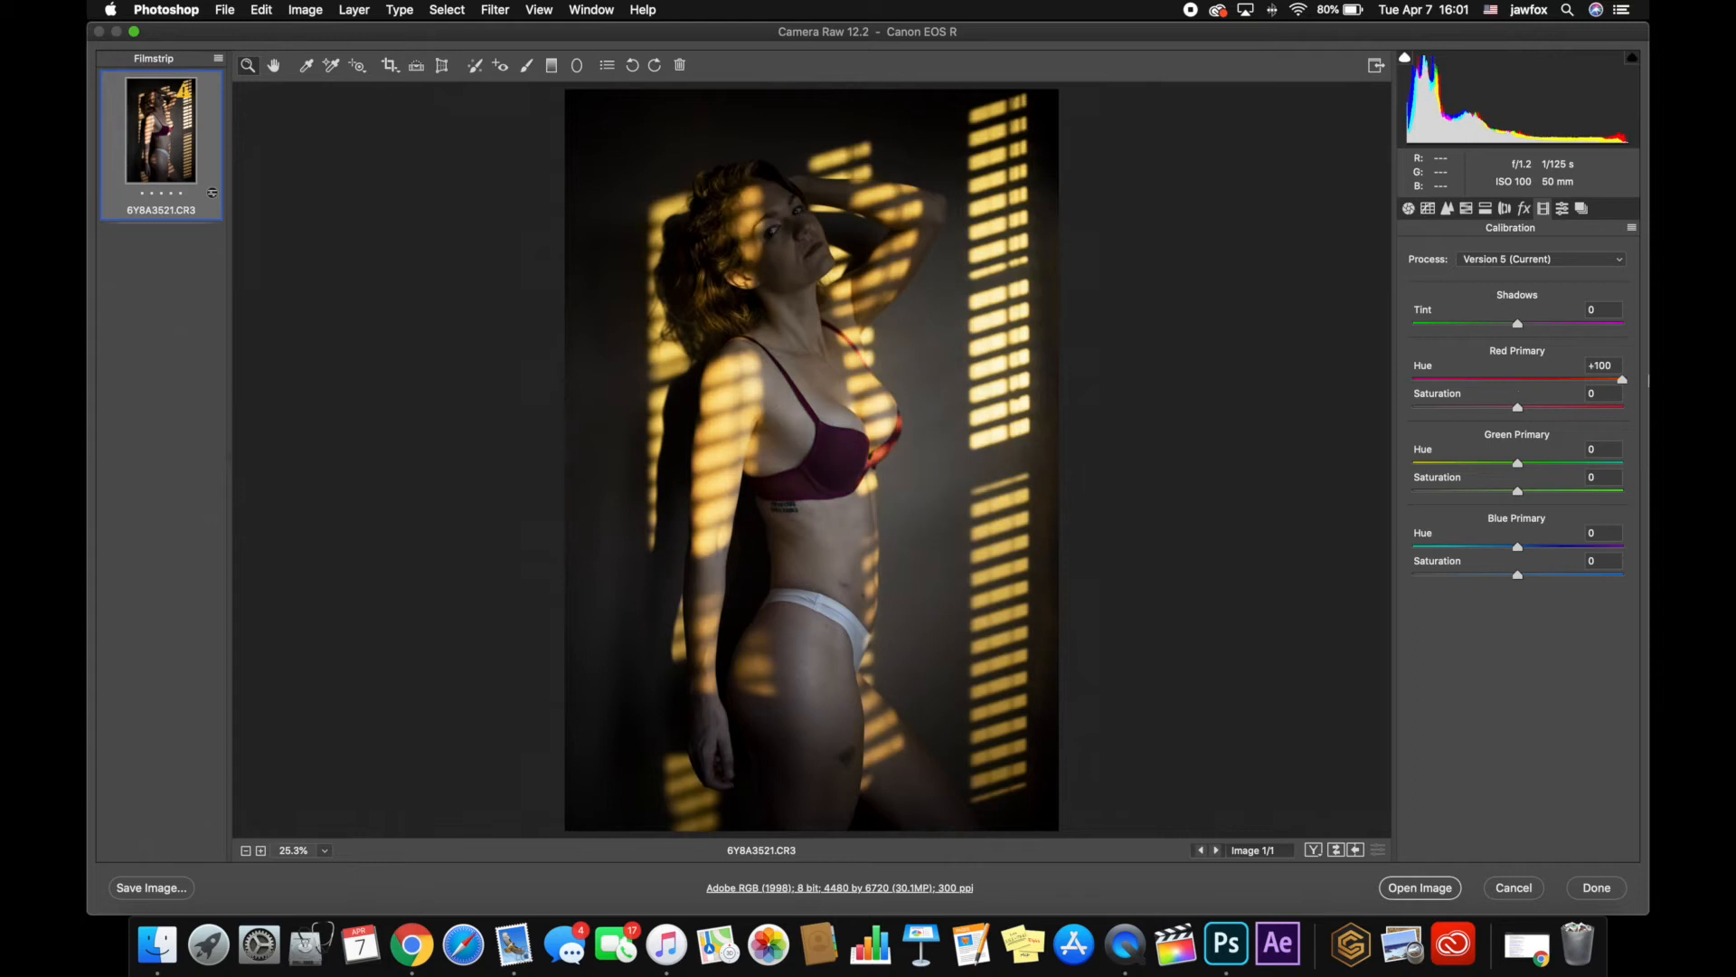
left_click_drag(1517, 548, 1086, 613)
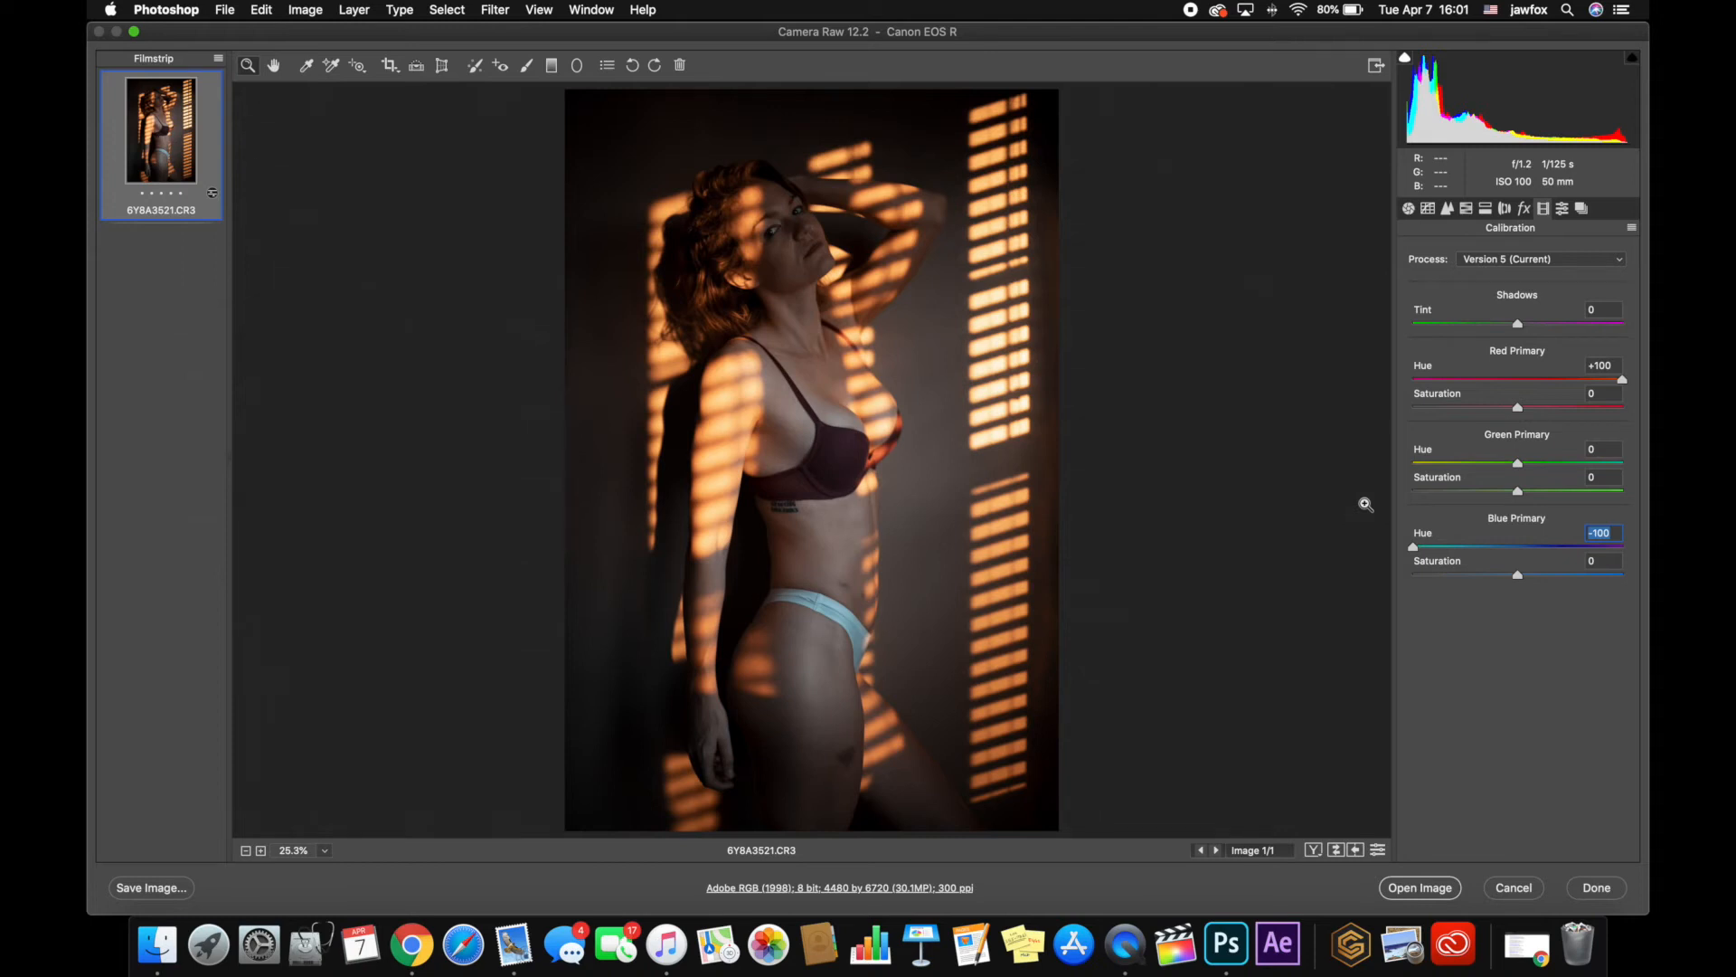
Split-tone the shadows with hue 216 and saturation 15, and compare the image with and without the change
left_click(1486, 208)
left_click_drag(1415, 418, 1546, 433)
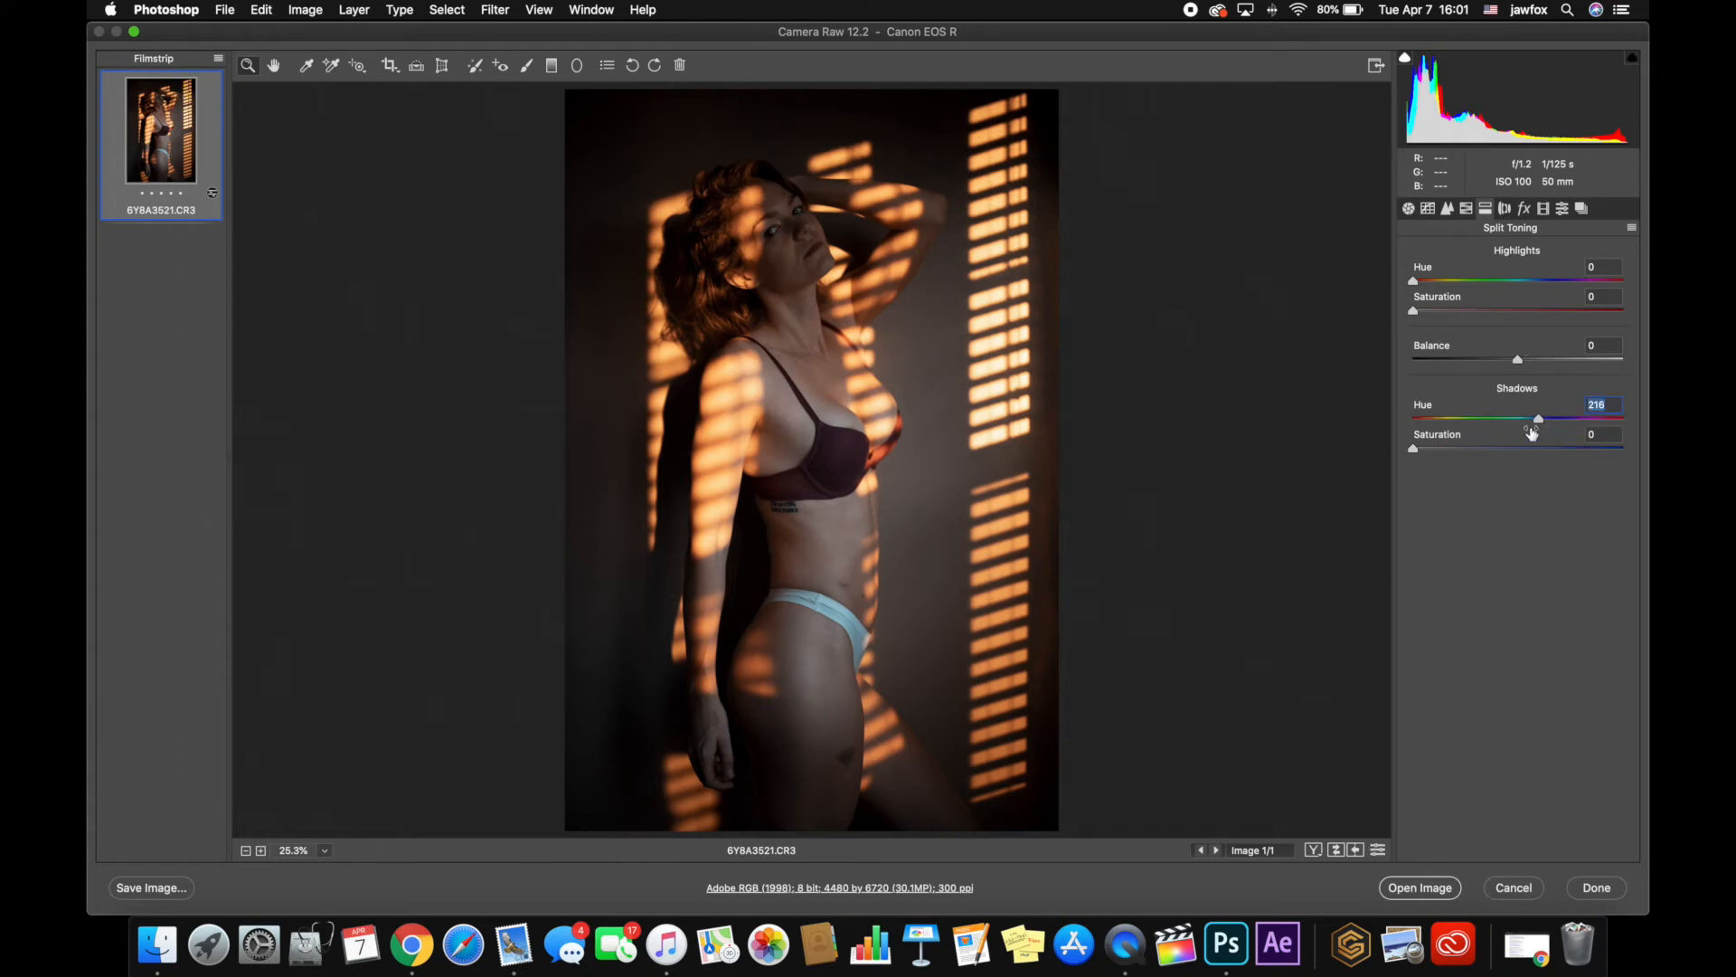
left_click(1590, 414)
left_click_drag(1415, 451, 1456, 454)
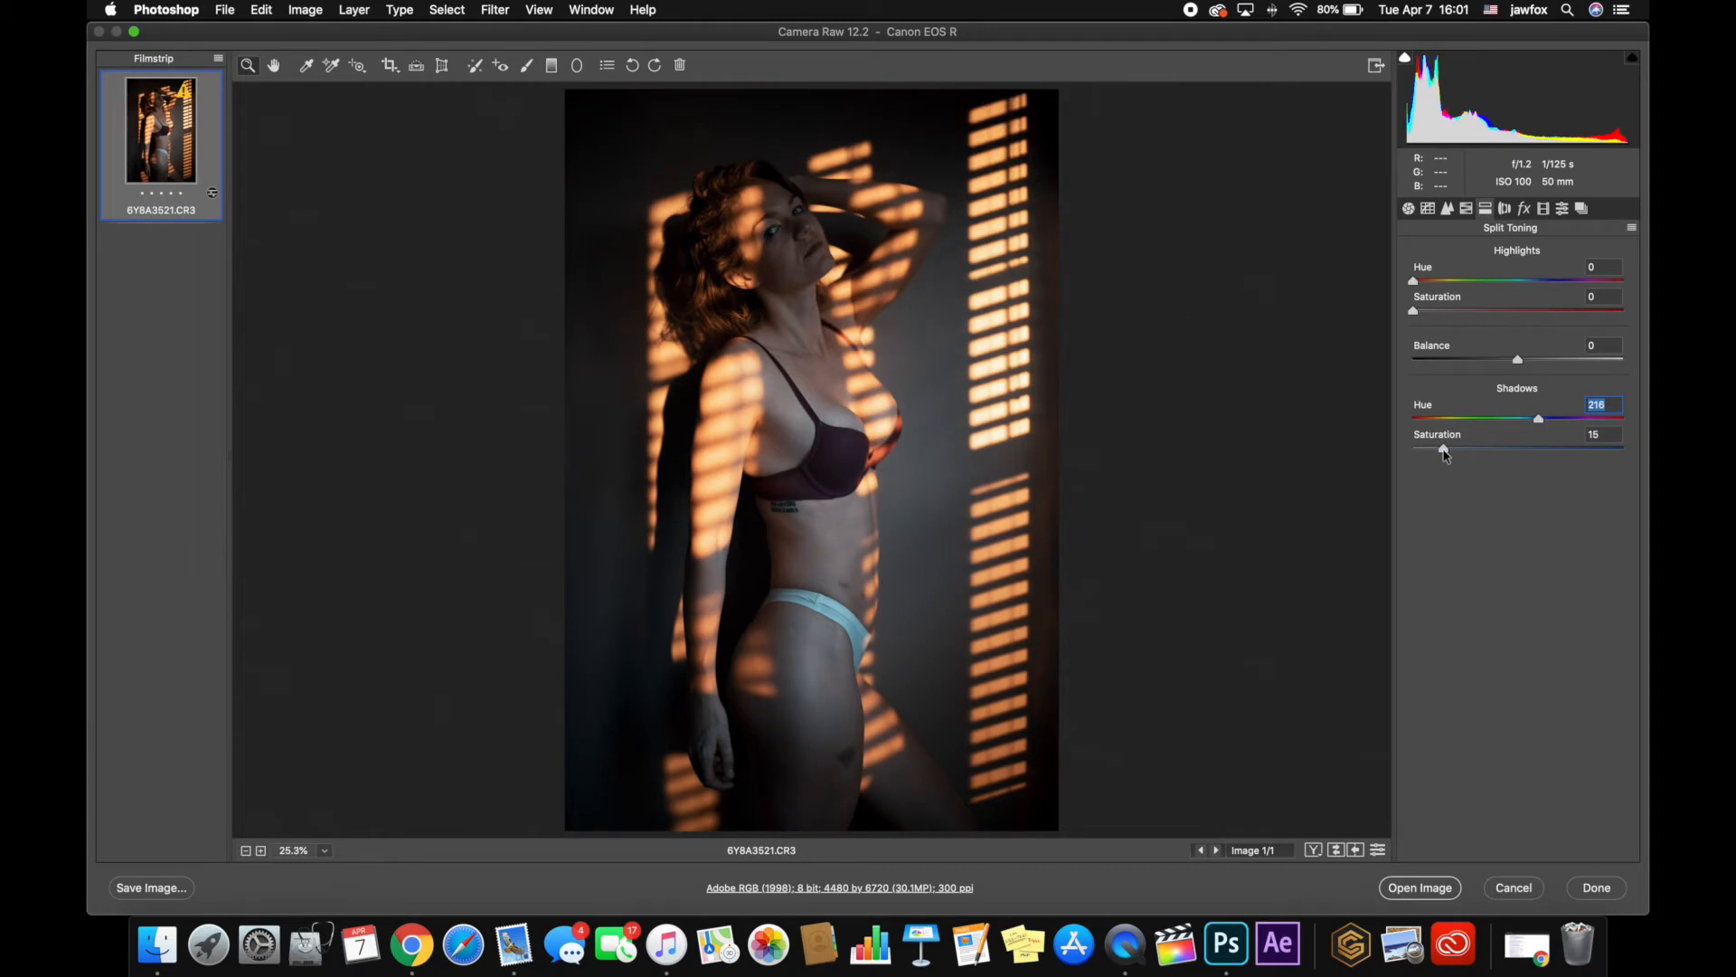
left_click(1444, 452)
key("p")
key("p")
key("p")
key("p")
Set luminance noise reduction to 25 and open the developed raw image in Photoshop
left_click(1443, 210)
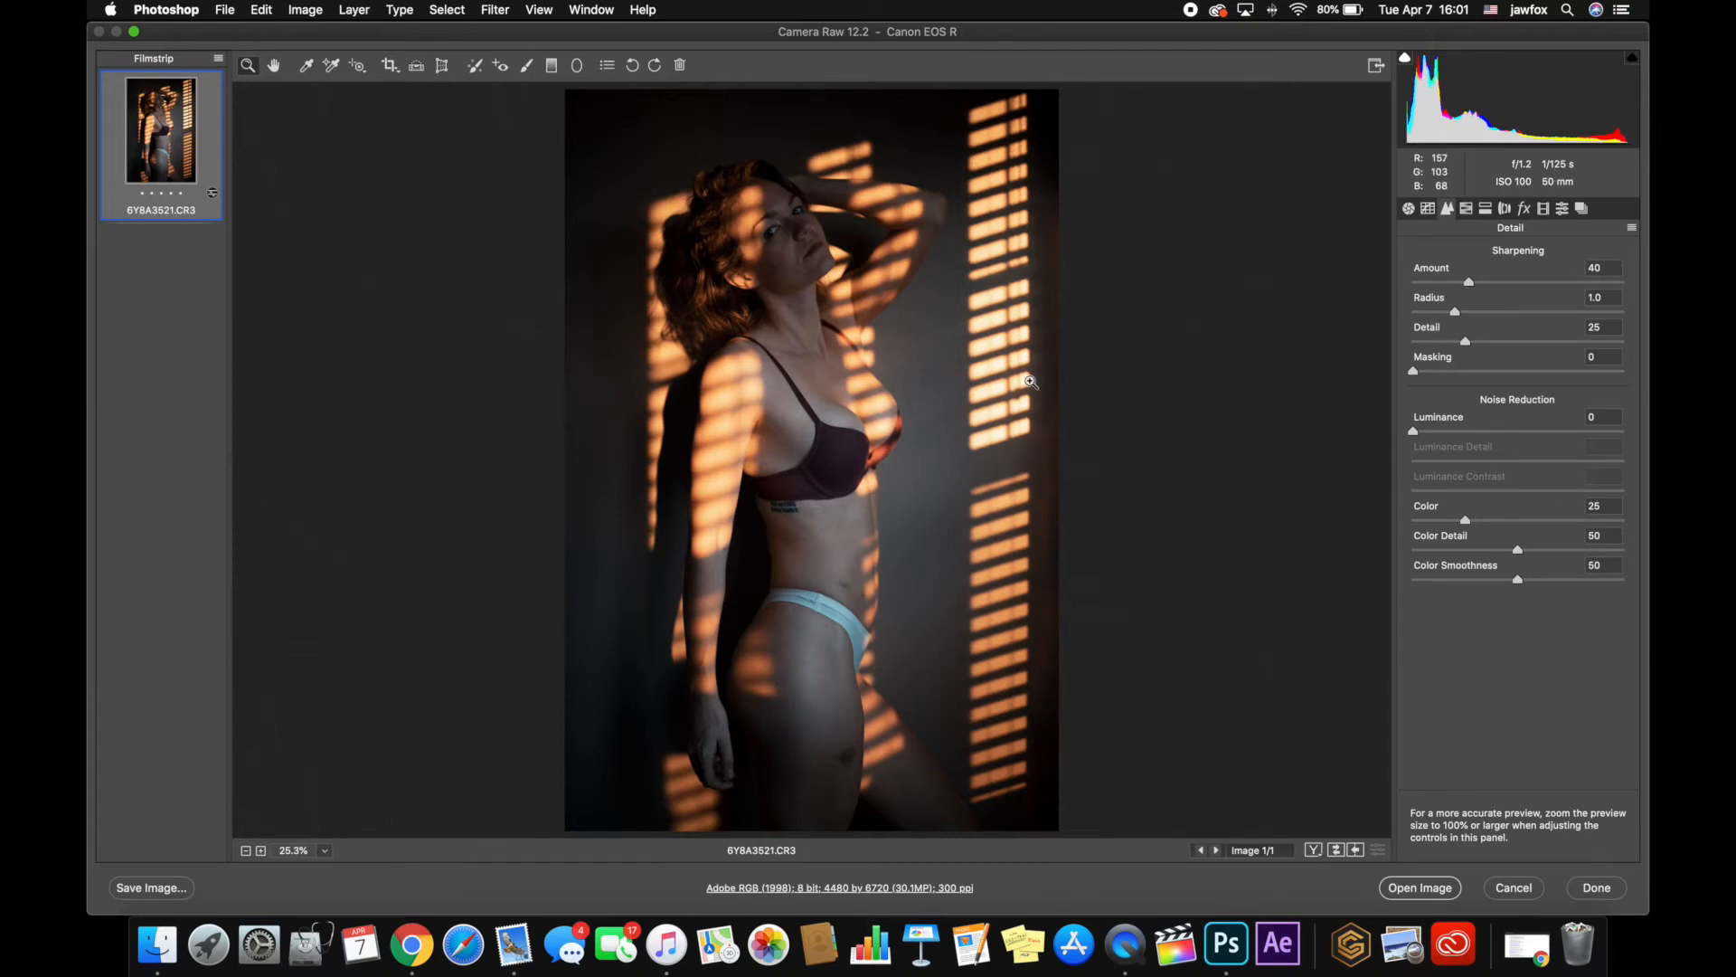
left_click(1459, 432)
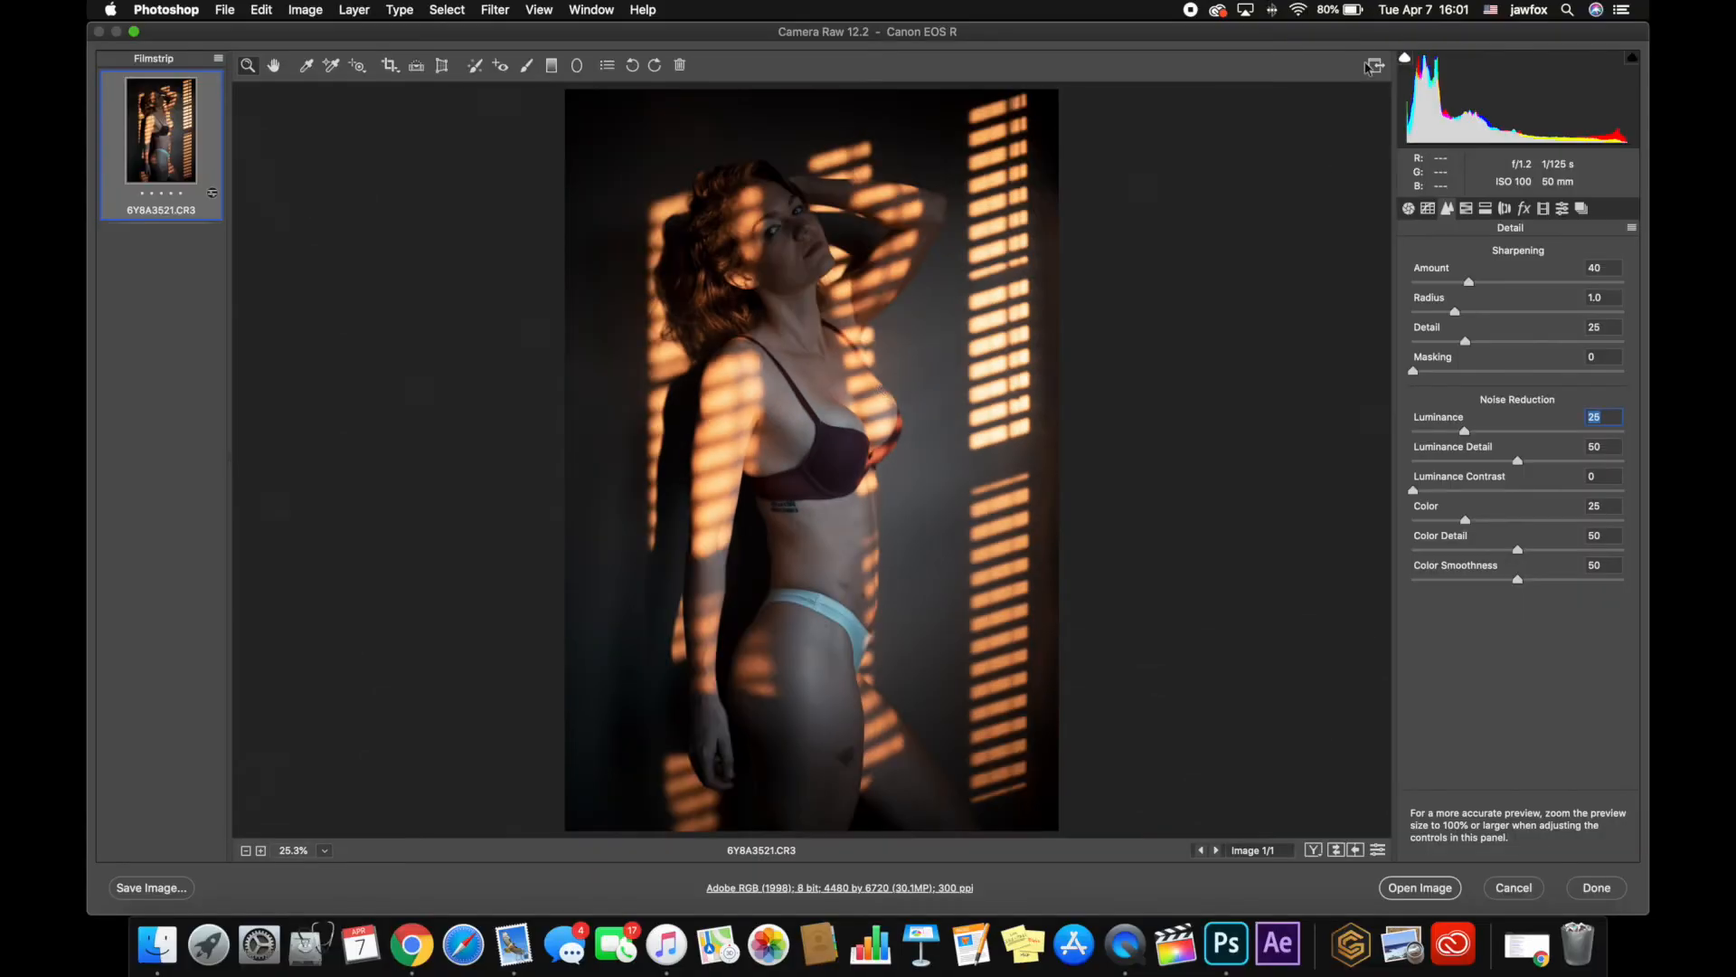
left_click(1438, 894)
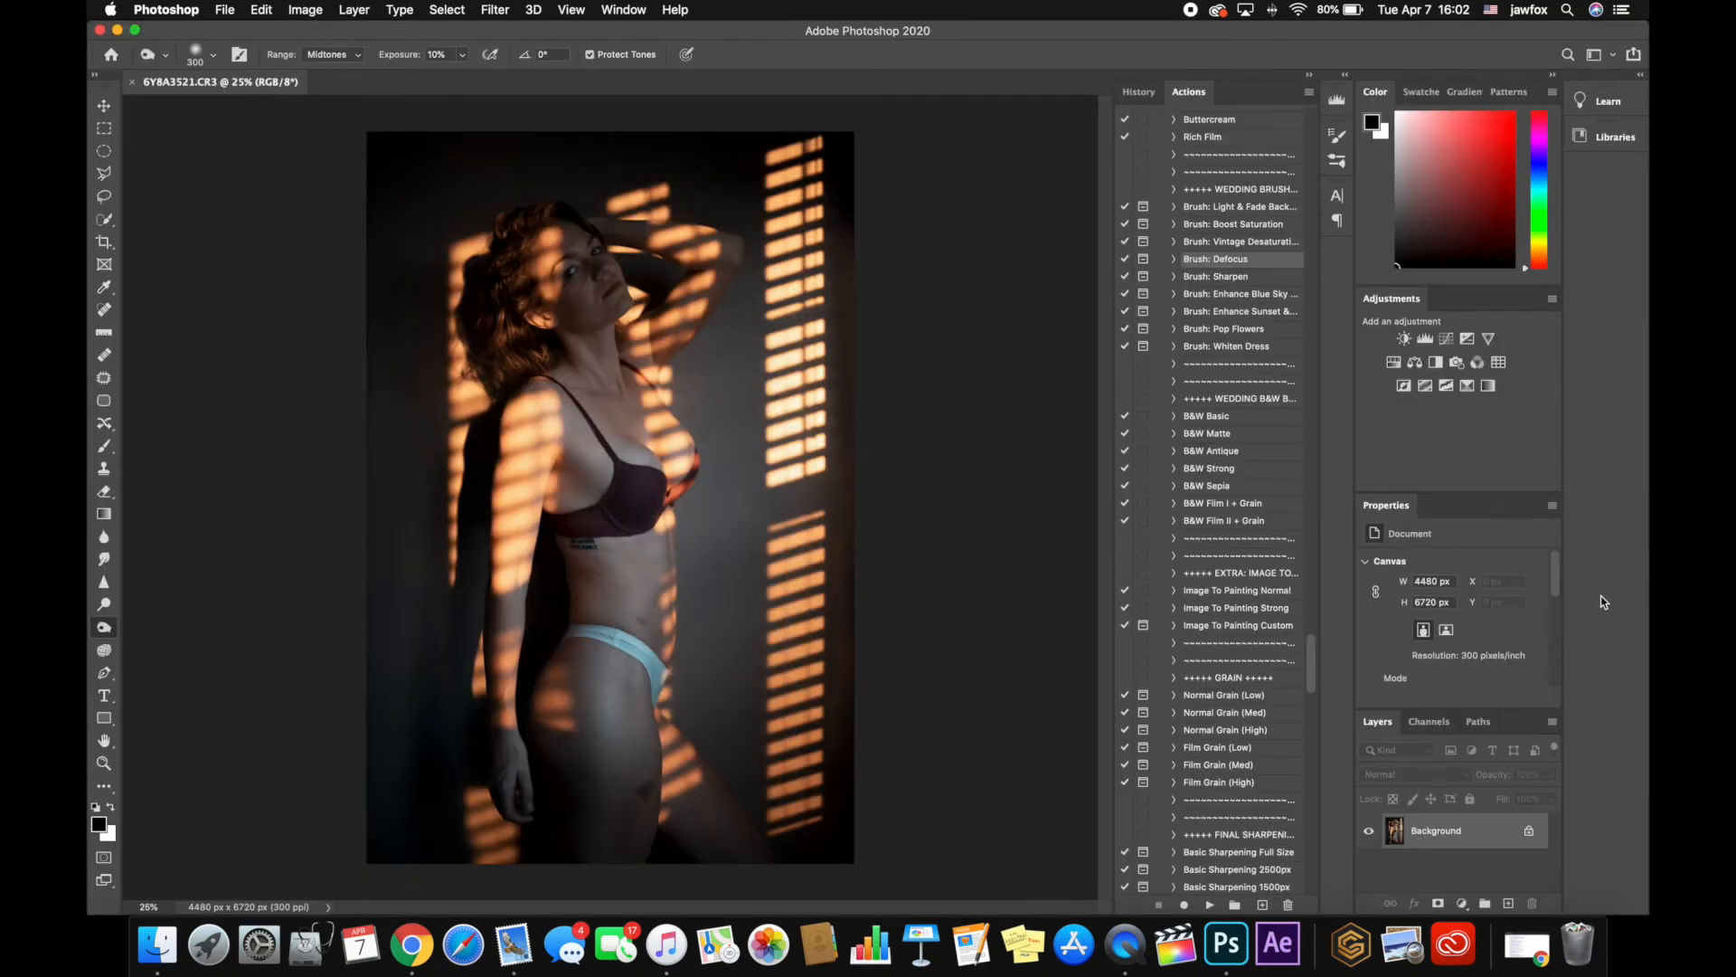
Above a duplicate of the background, add a Curves adjustment that brightens the midtones and invert its mask to black
key("super+j")
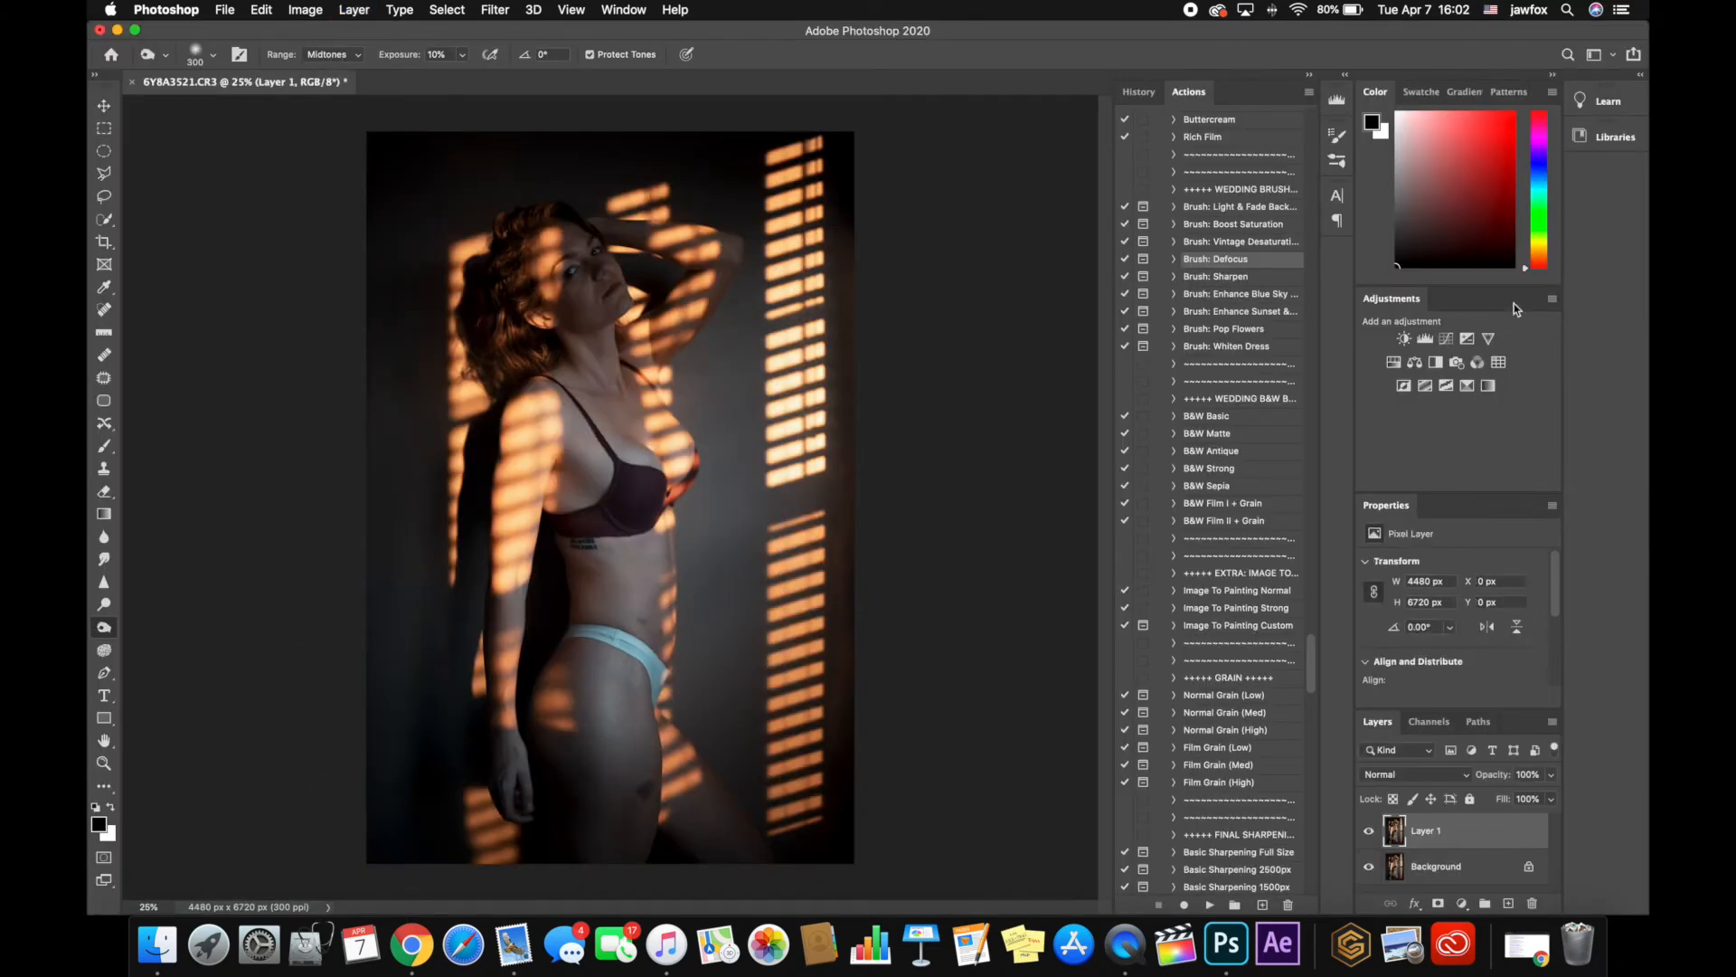
left_click(1446, 338)
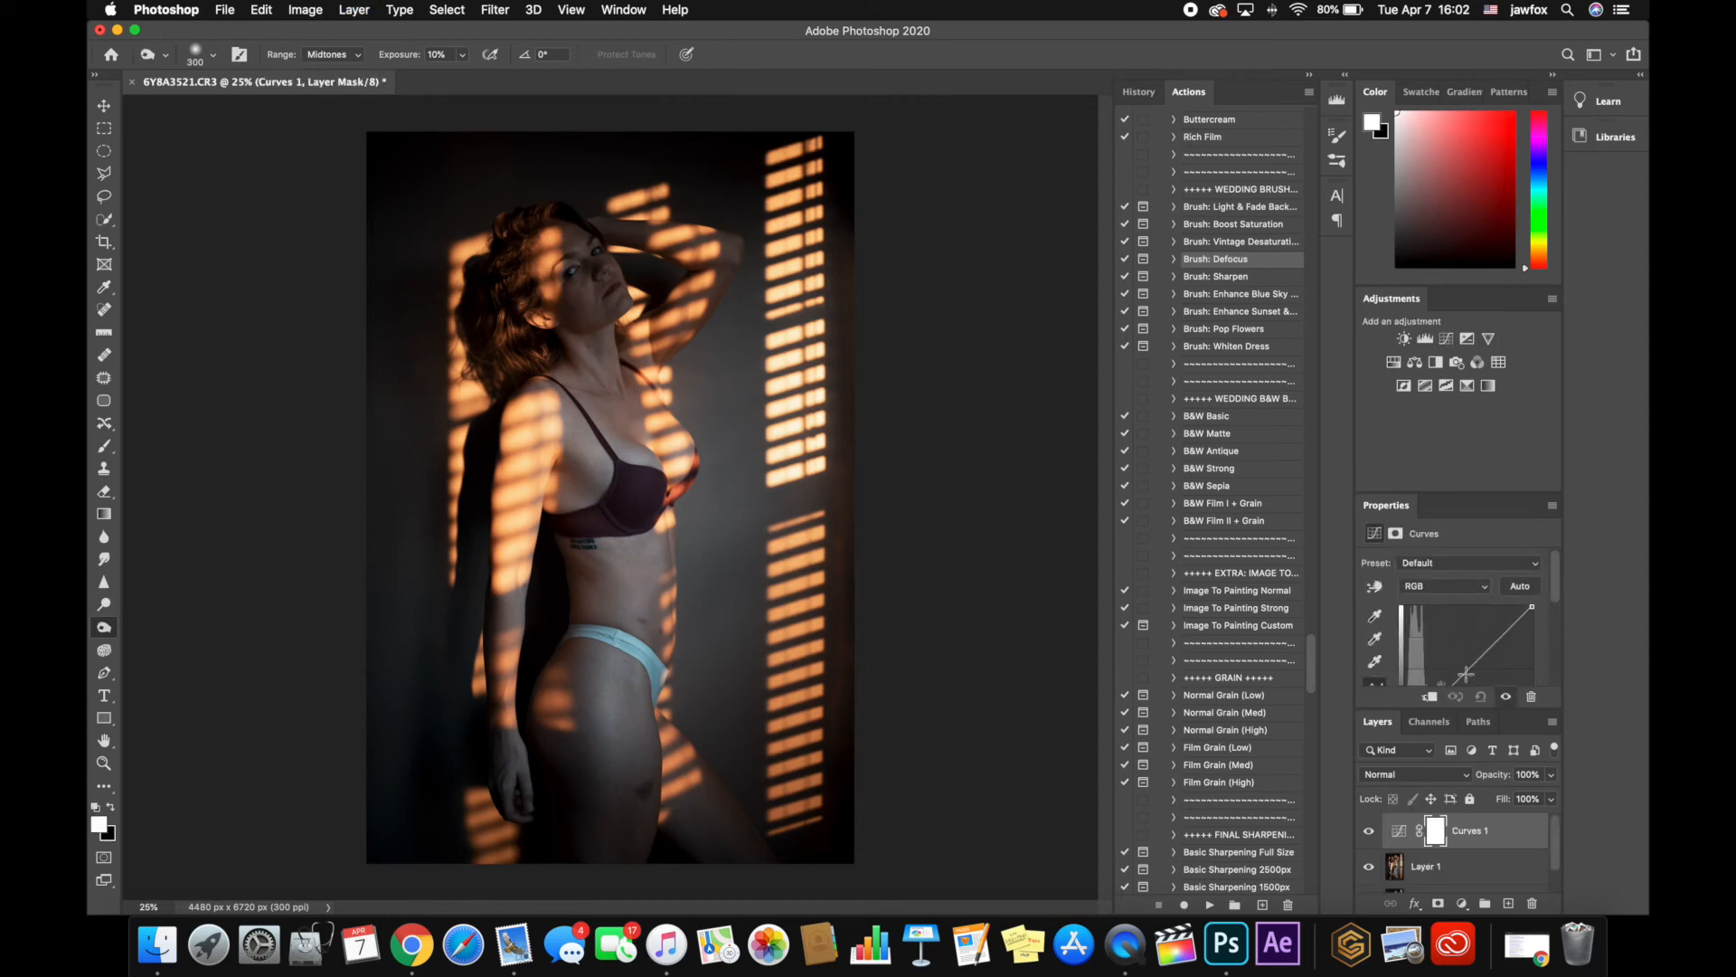
left_click_drag(1465, 674, 1458, 657)
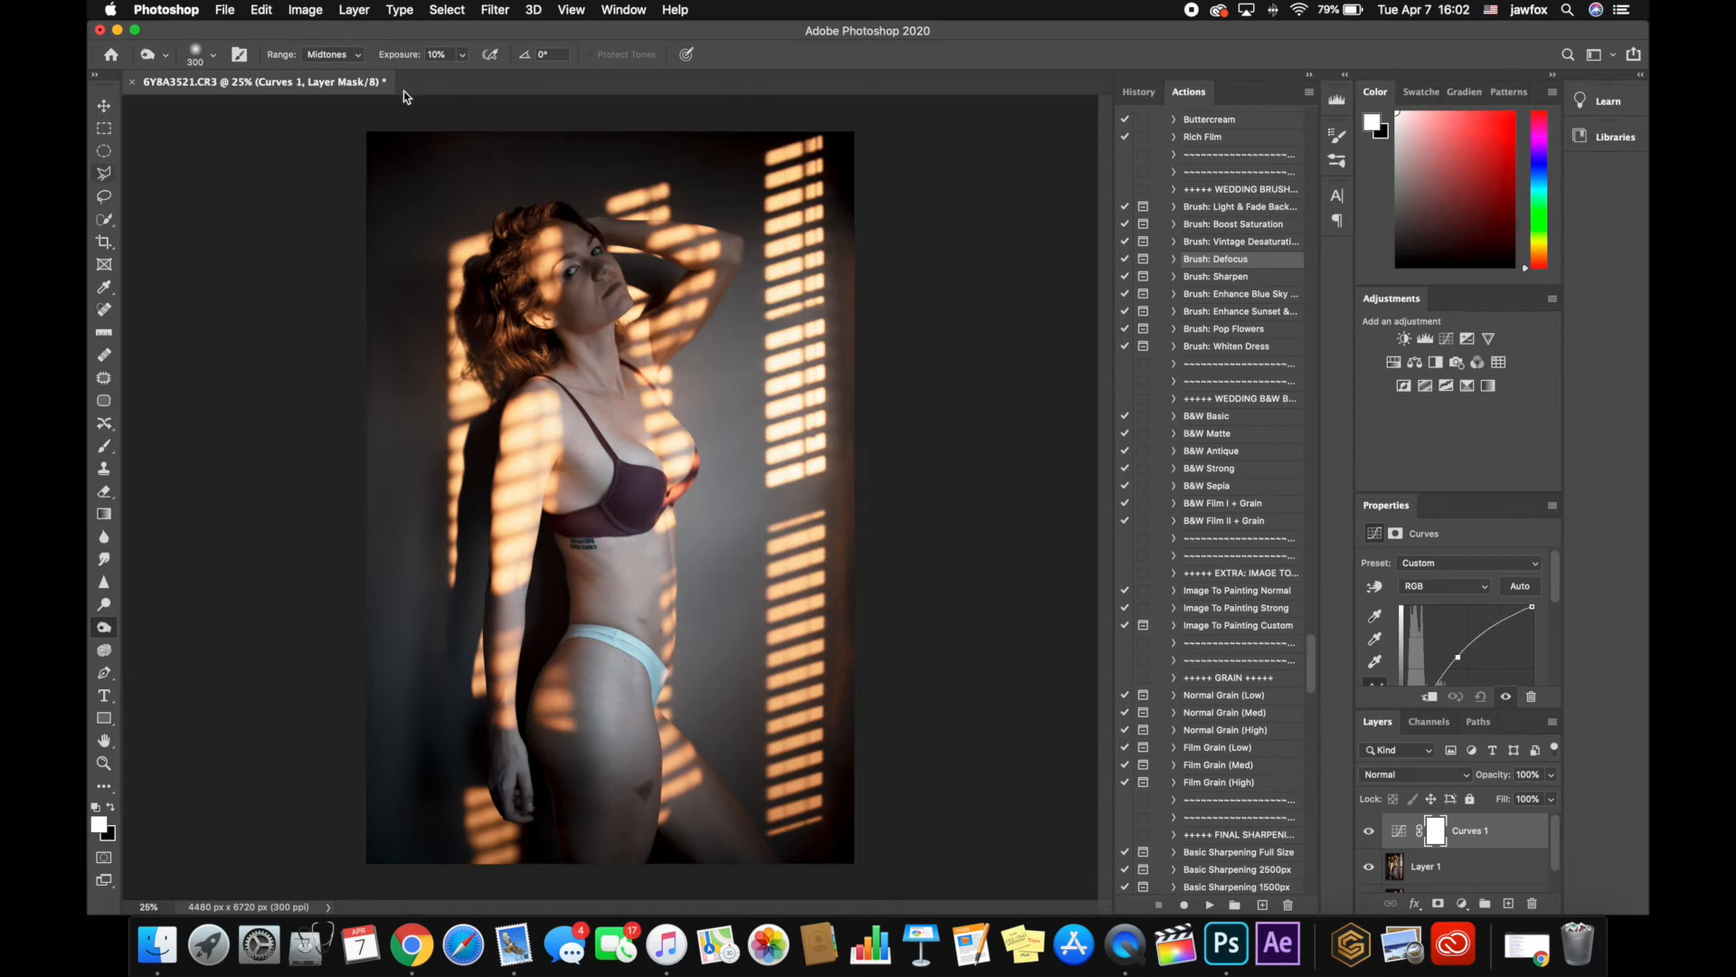
key("super+i")
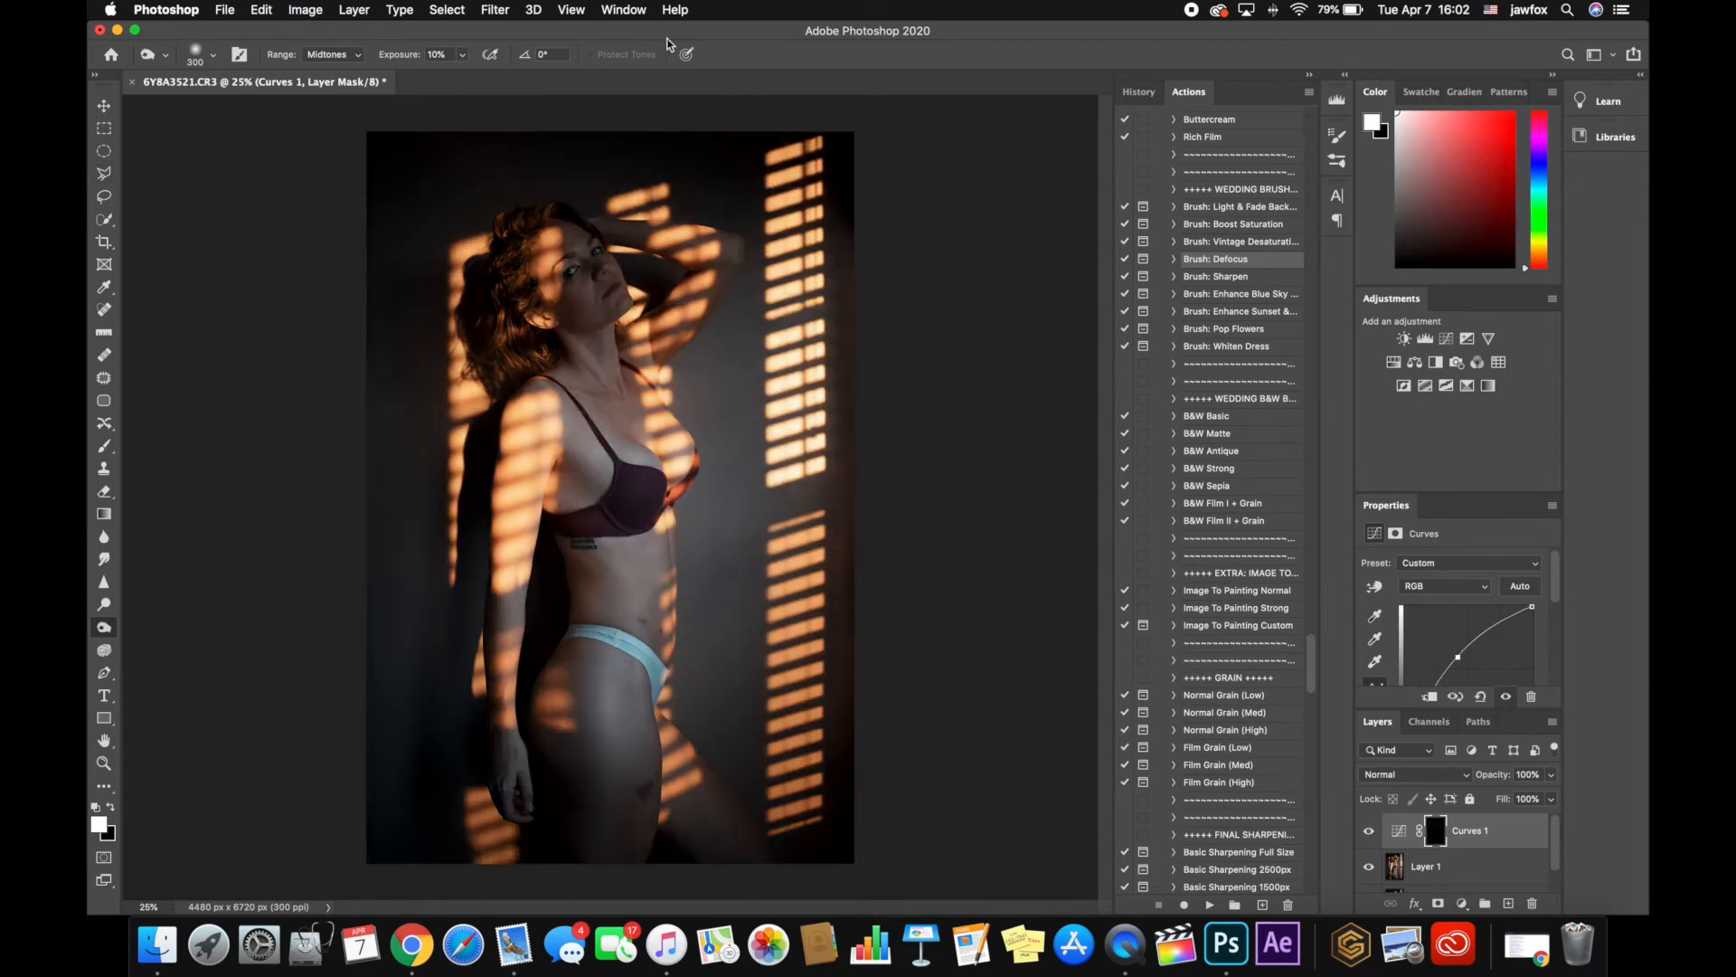
Brighten the woman's face by painting white on the Curves mask with a 500 px brush at 30% opacity
key("b")
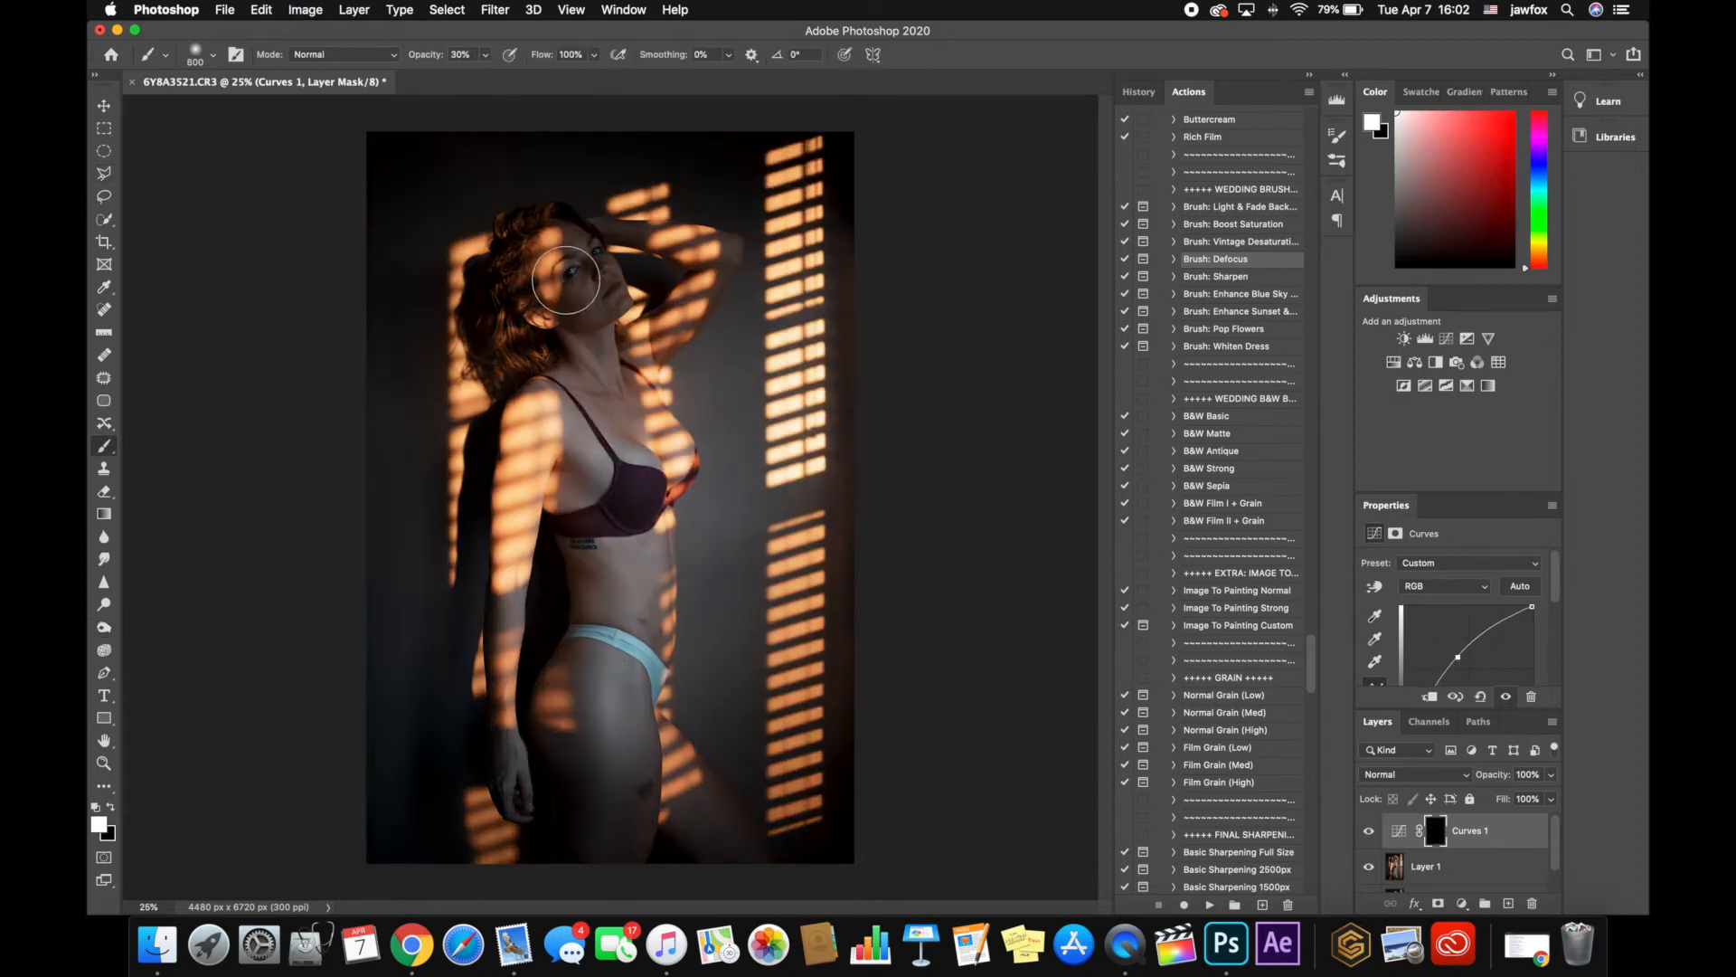
scroll(579, 276, "up", 2)
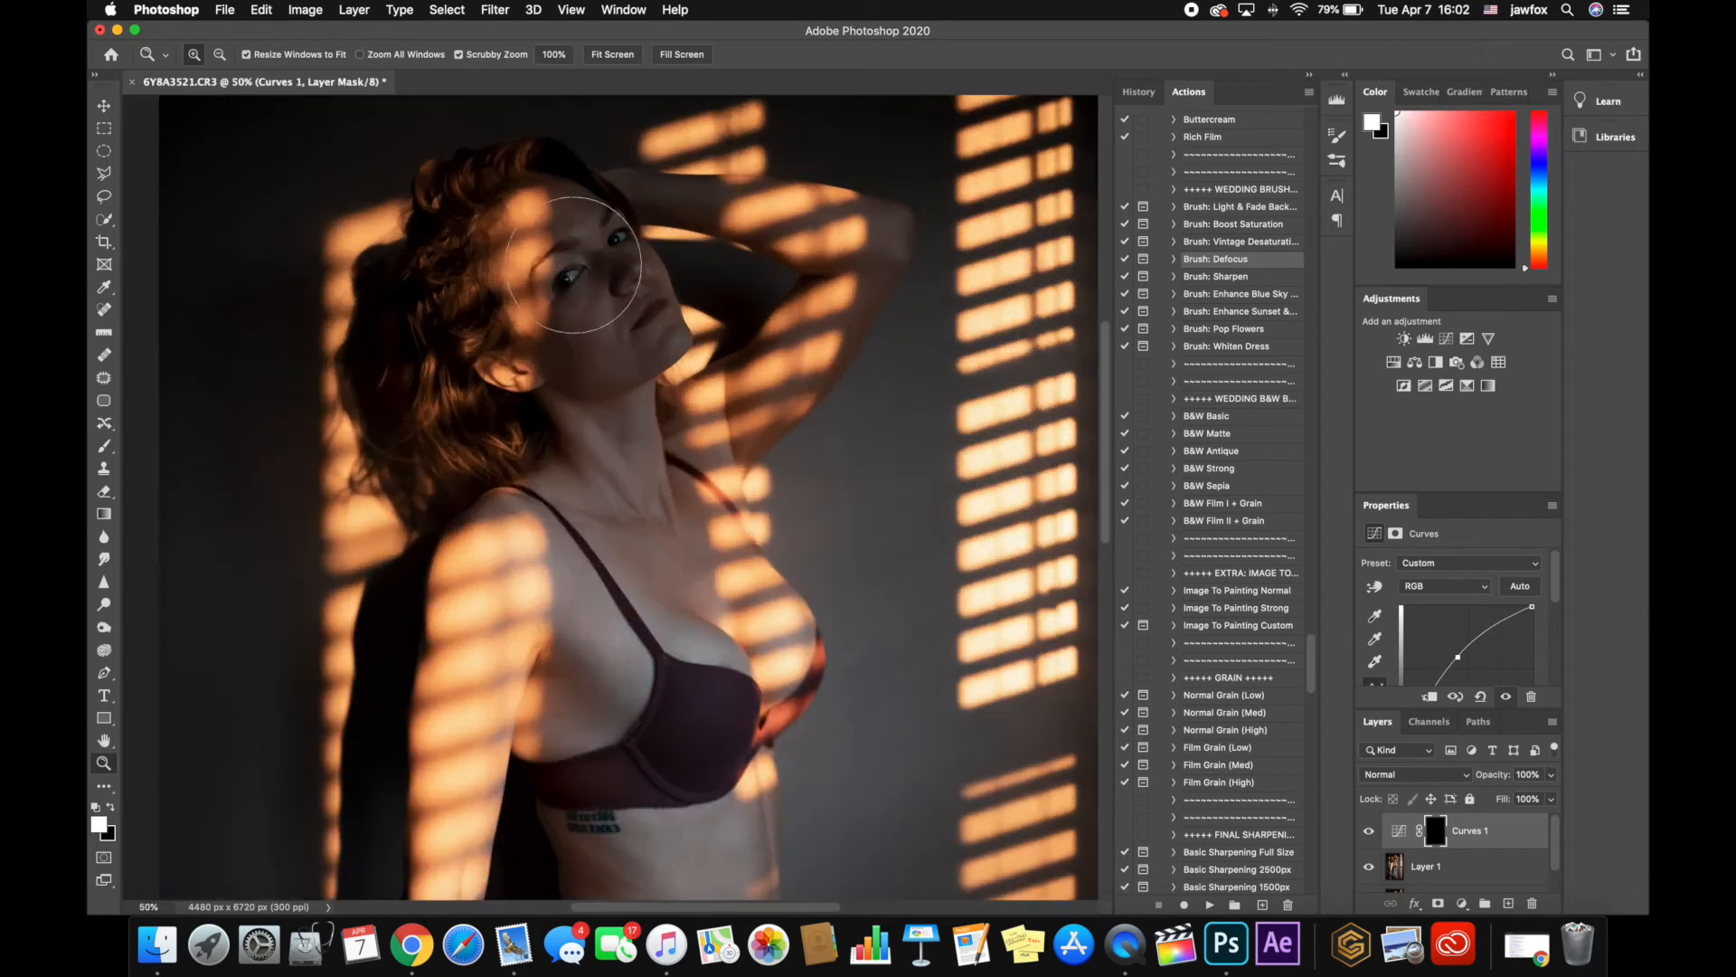
key("bracketleft")
key("bracketleft")
key("bracketleft")
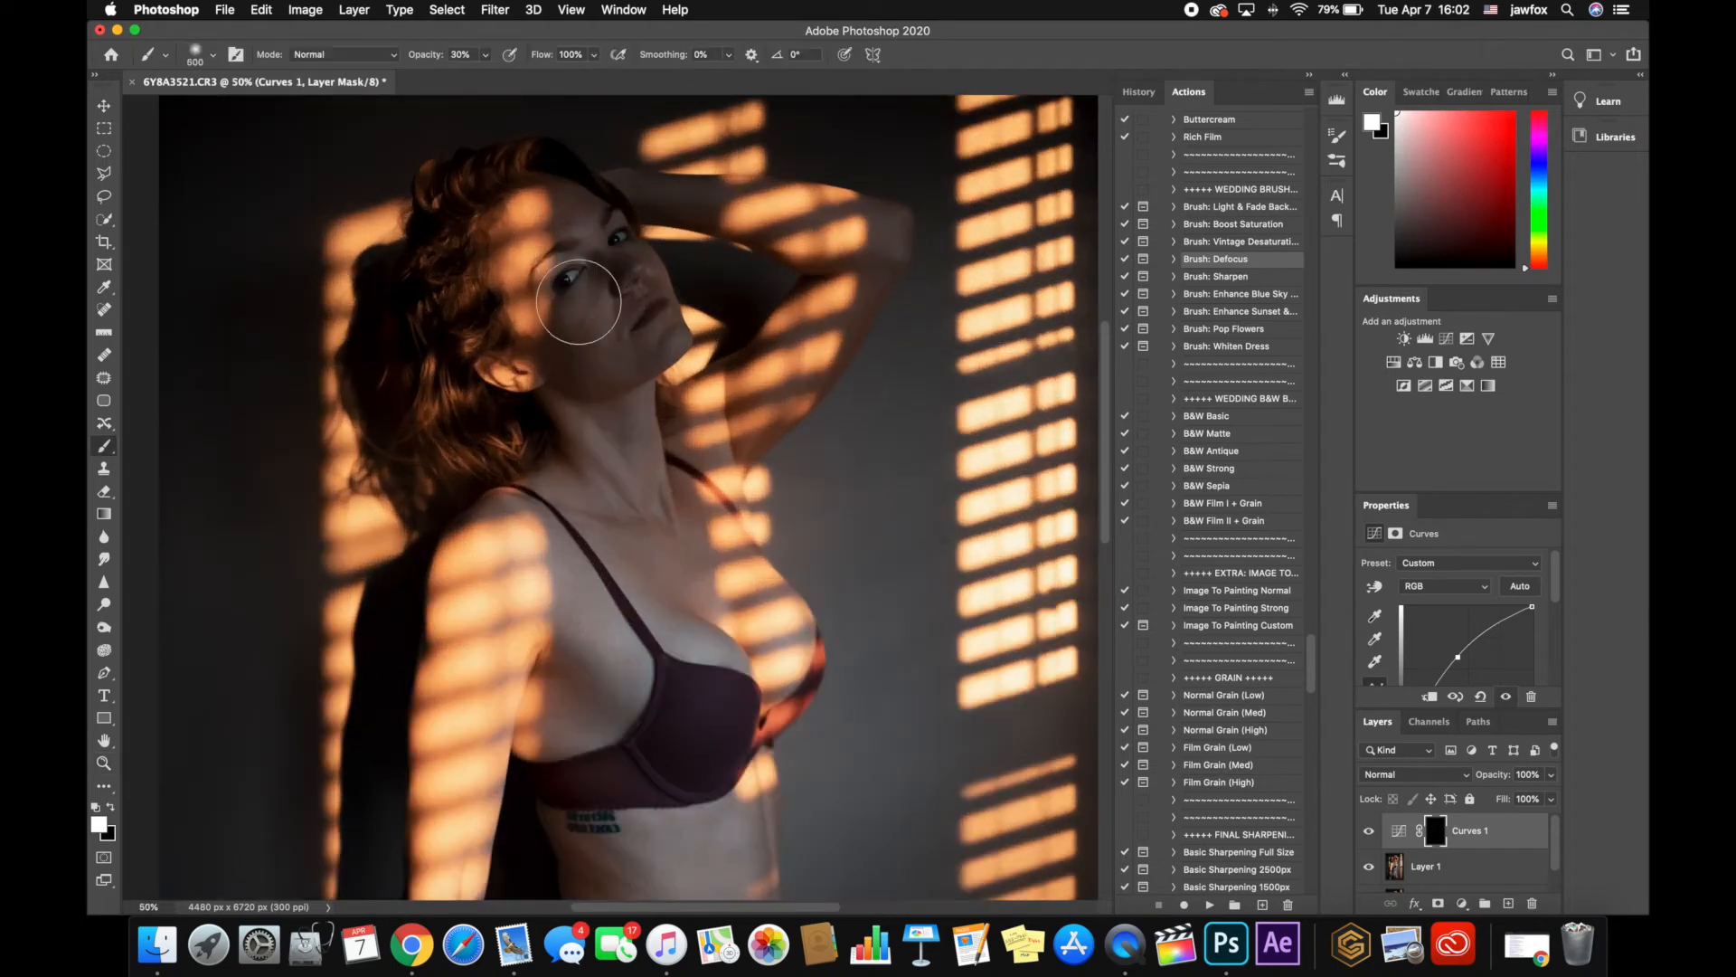
mouse_move(591, 300)
left_mouse_down()
mouse_move(622, 350)
mouse_move(584, 248)
mouse_move(559, 253)
left_mouse_up()
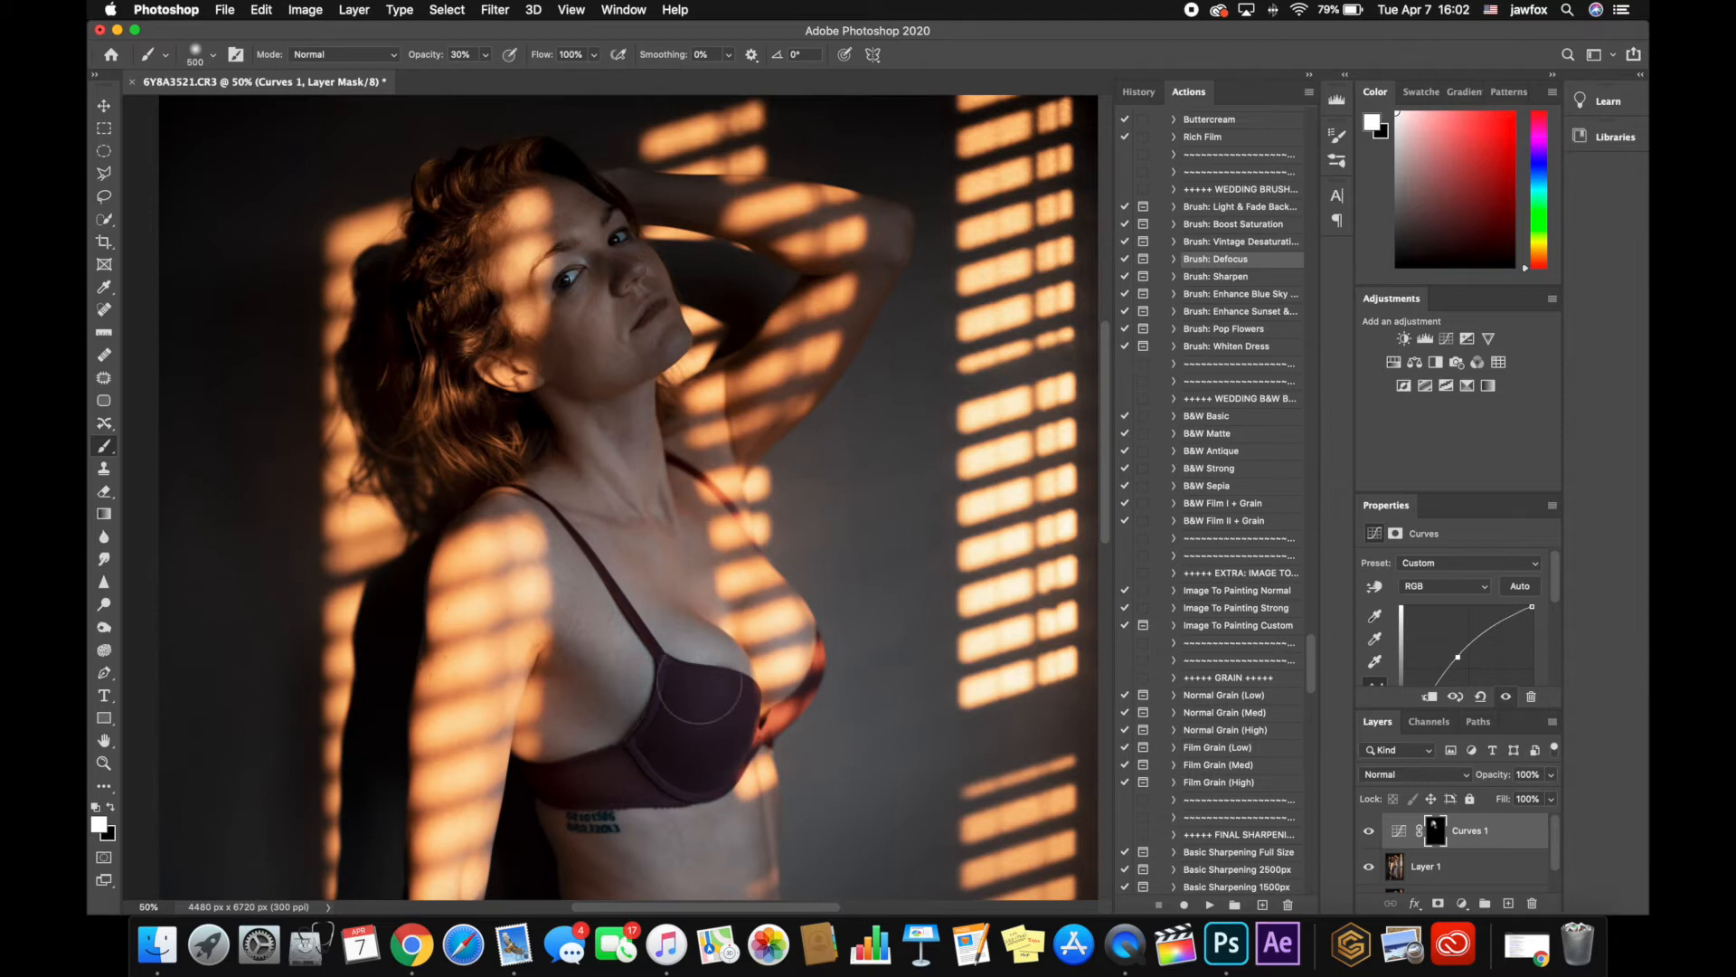
Try to brighten the stomach and thigh by painting the Curves mask with a 1000 px white brush at 100% opacity
left_click(486, 58)
left_click_drag(486, 76, 625, 100)
left_click(578, 200)
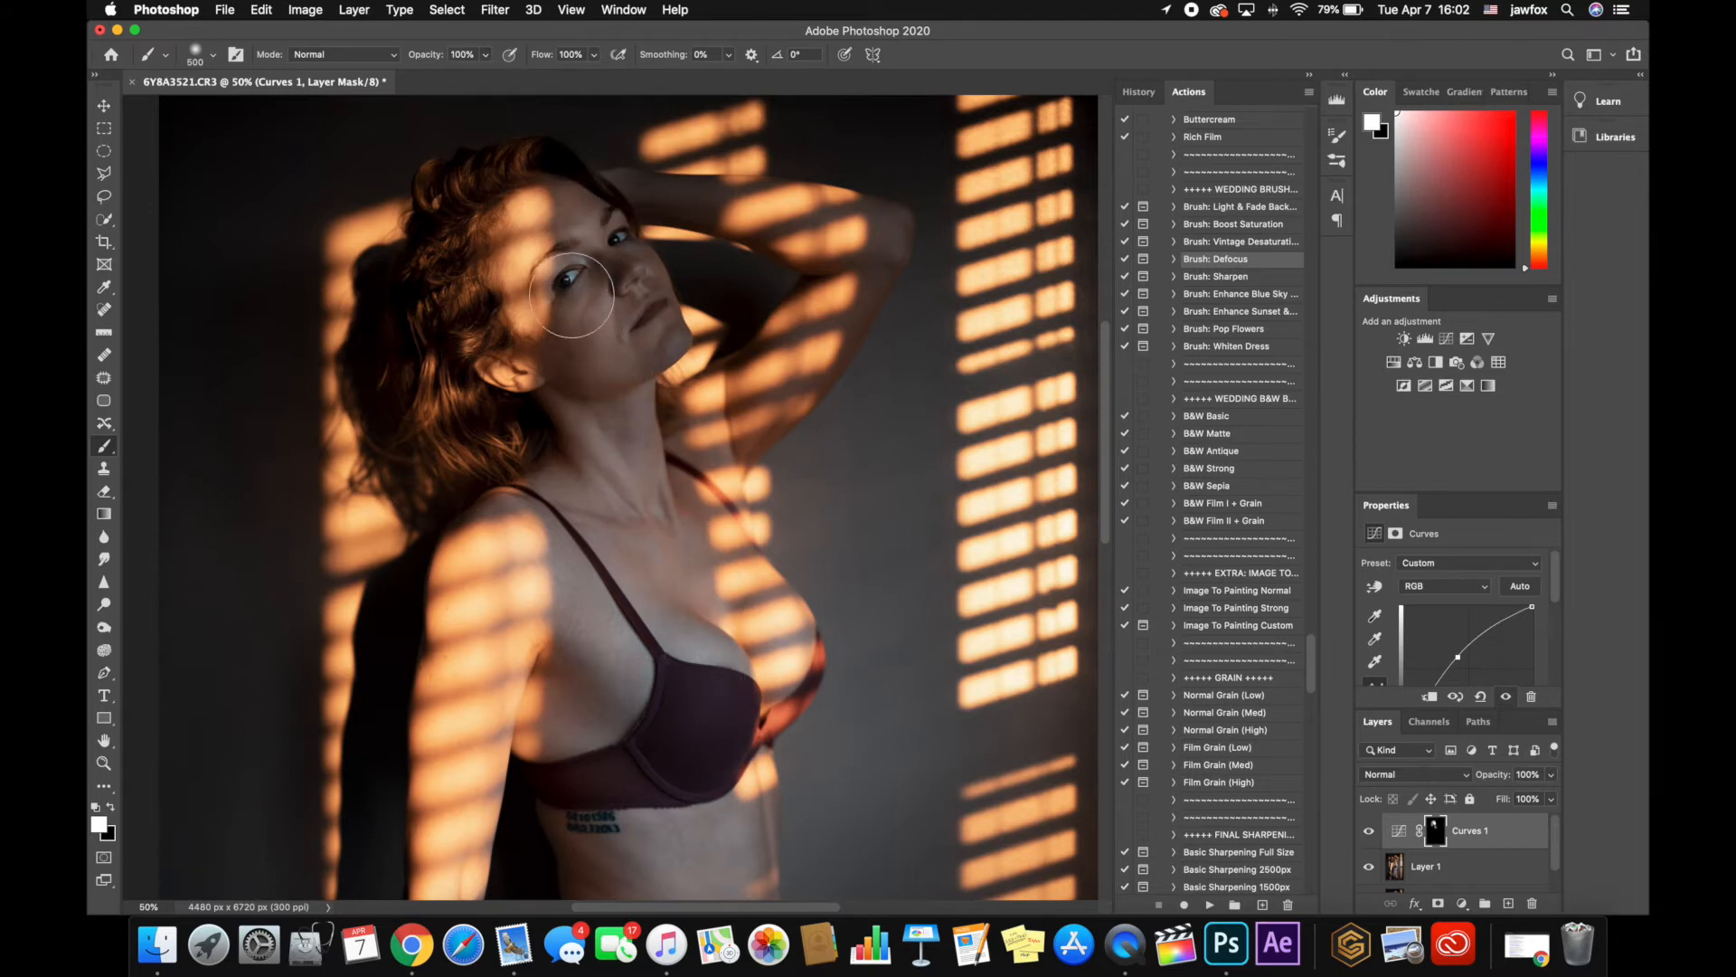
scroll(633, 507, "down", 5)
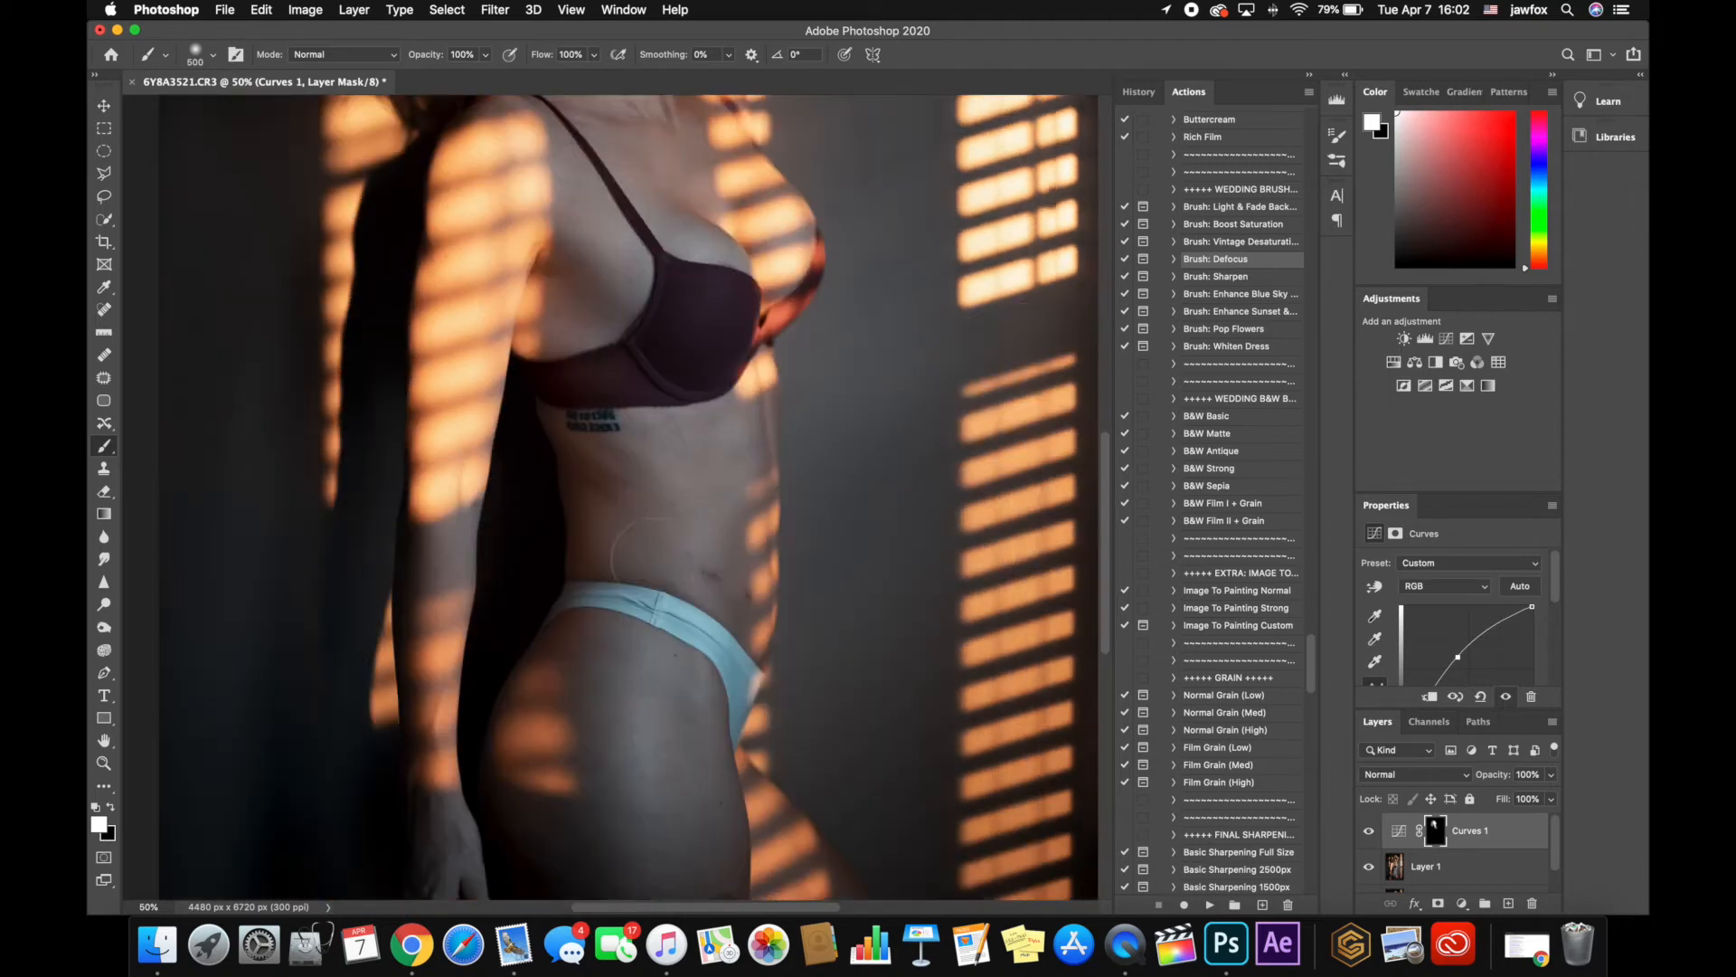
scroll(656, 570, "down", 2)
key("bracketright")
key("bracketright")
key("bracketright")
key("bracketright")
key("bracketright")
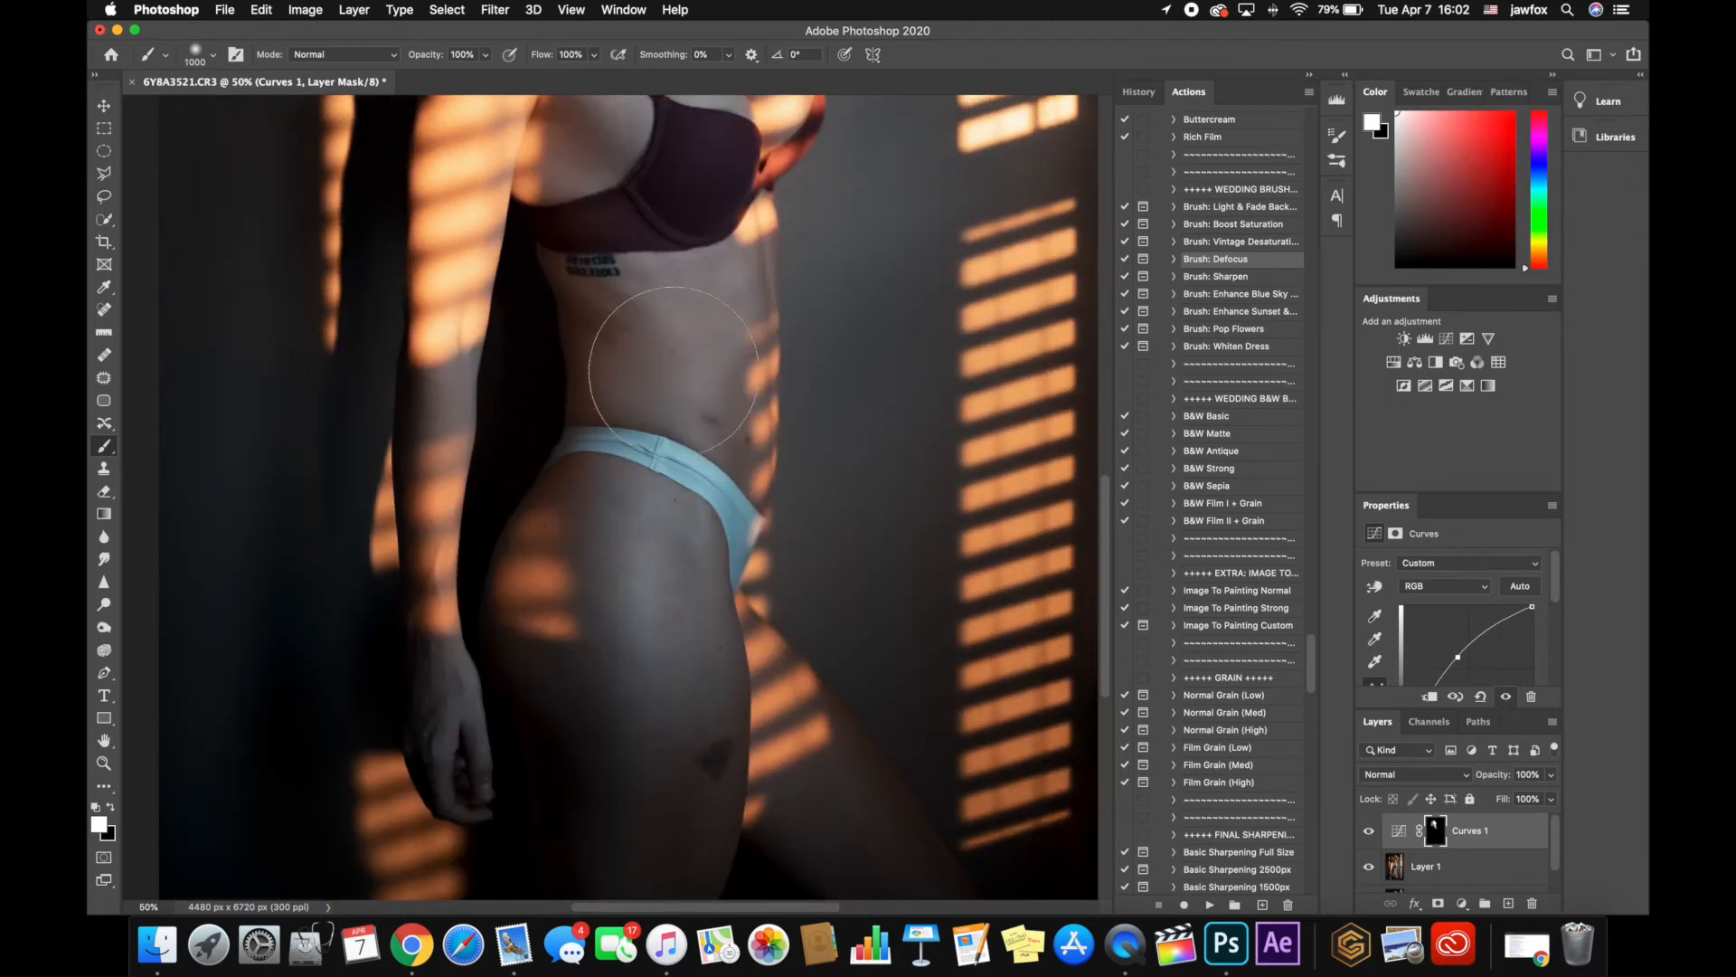
mouse_move(674, 371)
left_mouse_down()
mouse_move(620, 438)
mouse_move(600, 729)
left_mouse_up()
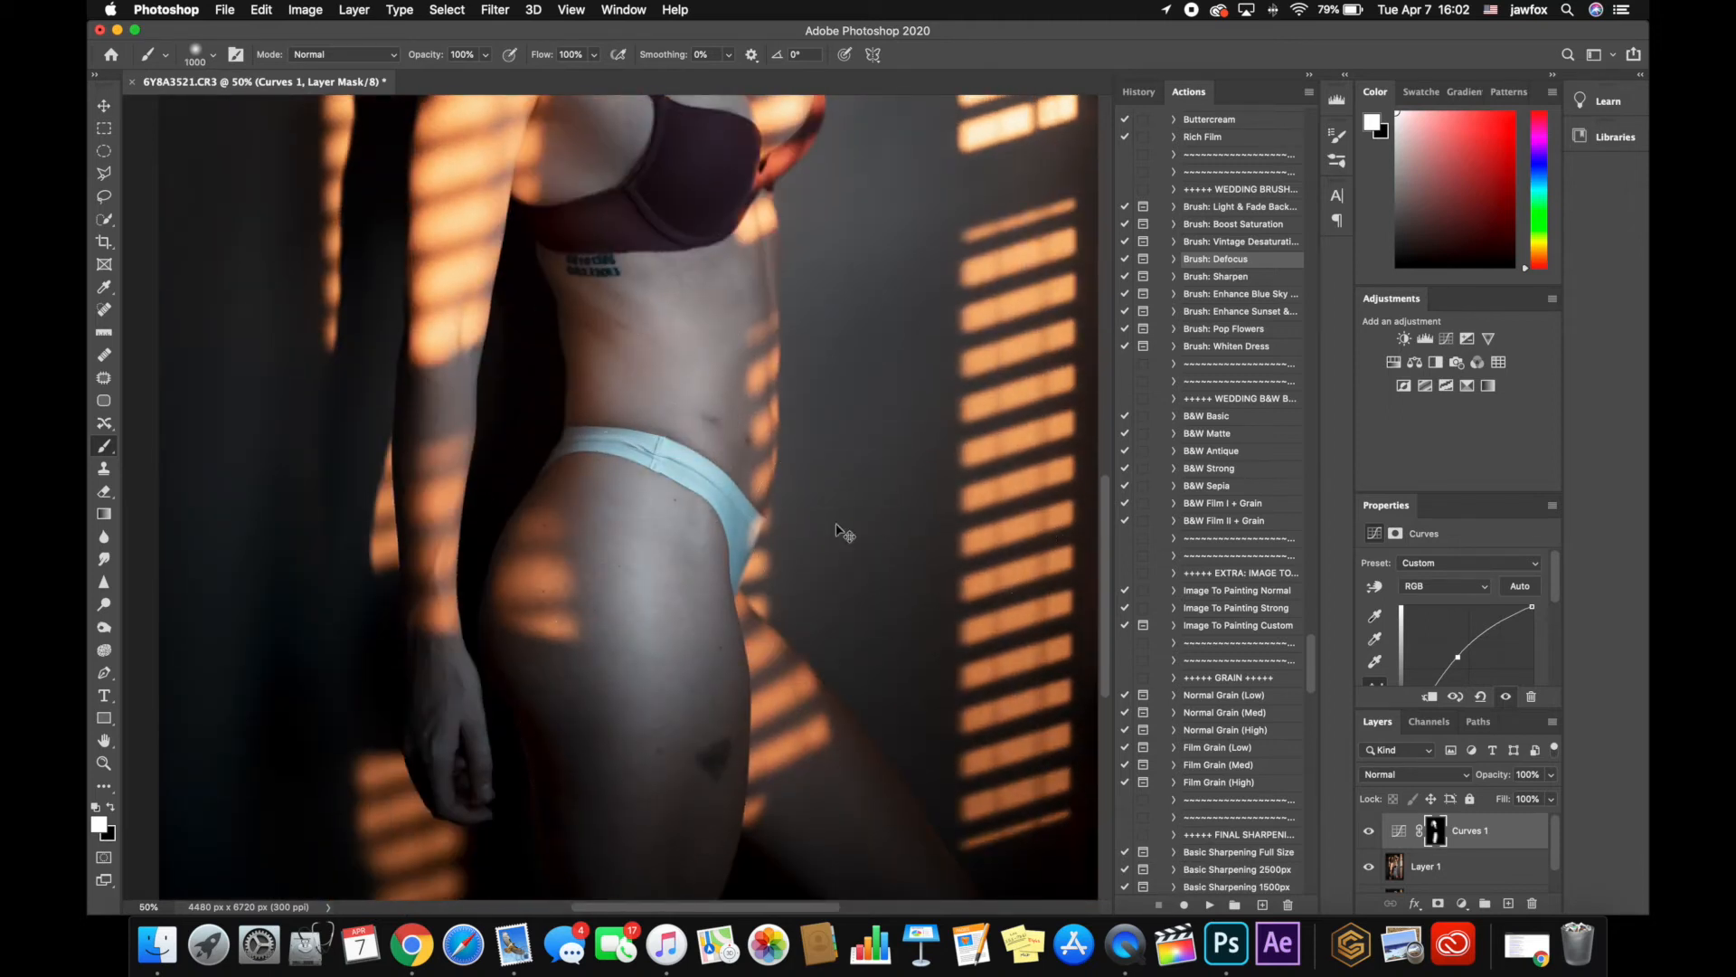
Lower the brush opacity to 51% and paint white on the Curves mask over the stomach, hip and thigh
key("super+0")
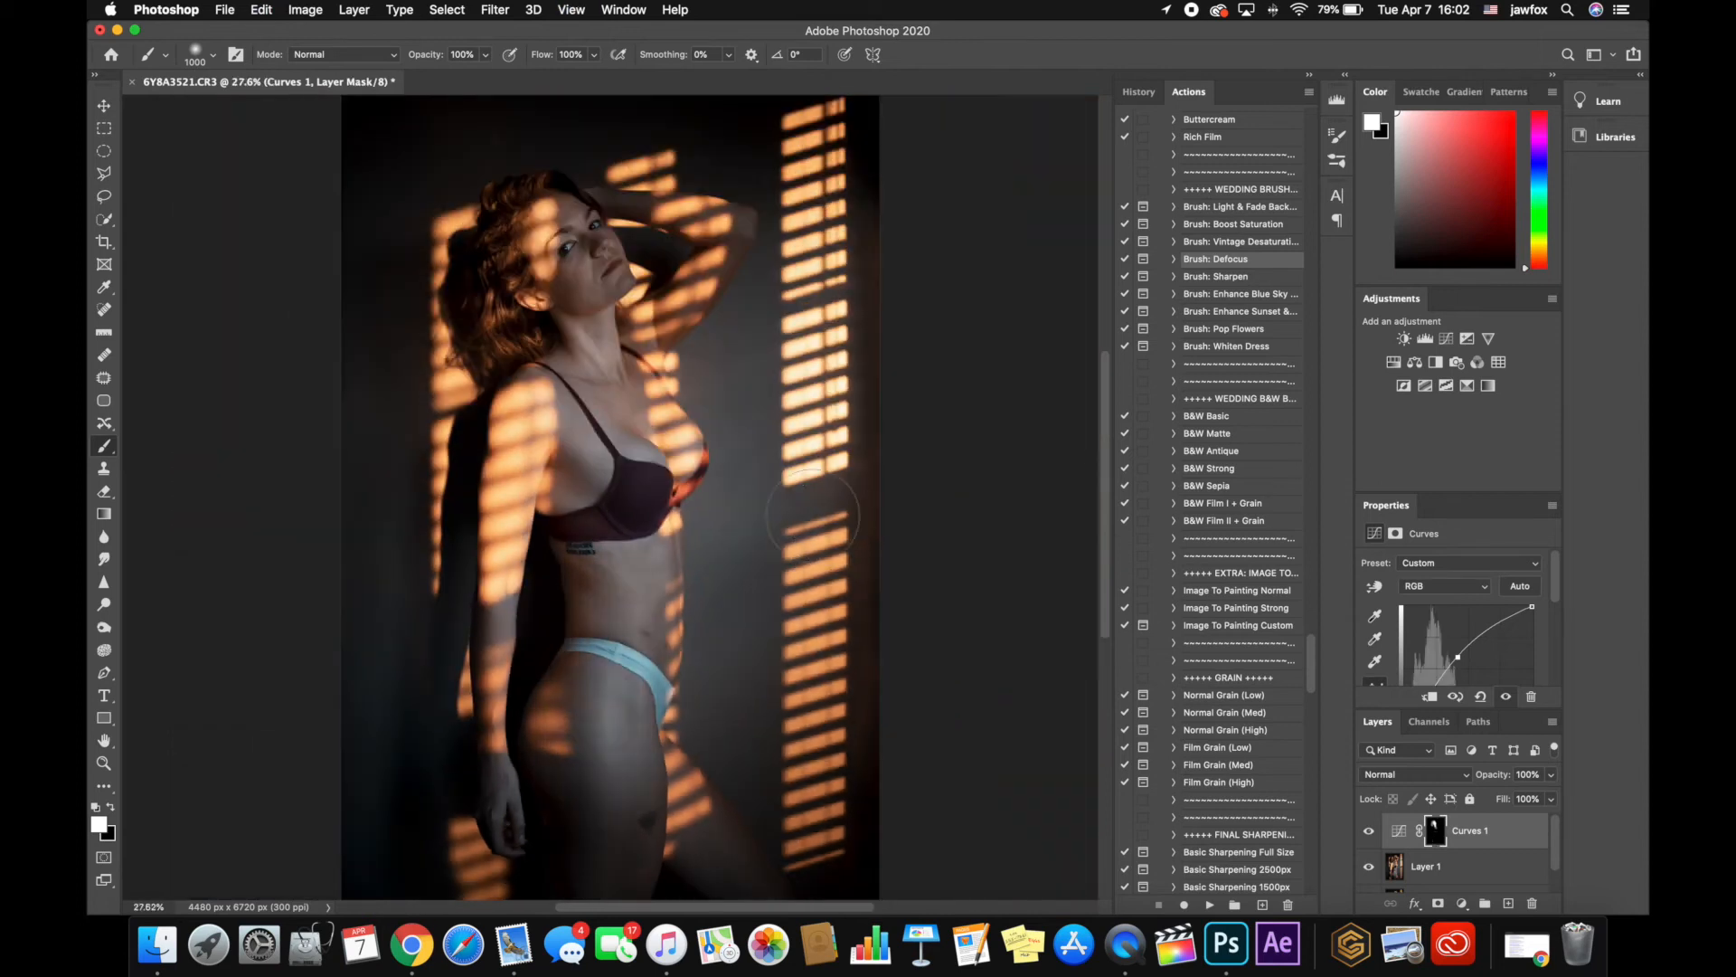
left_click_drag(489, 60, 452, 76)
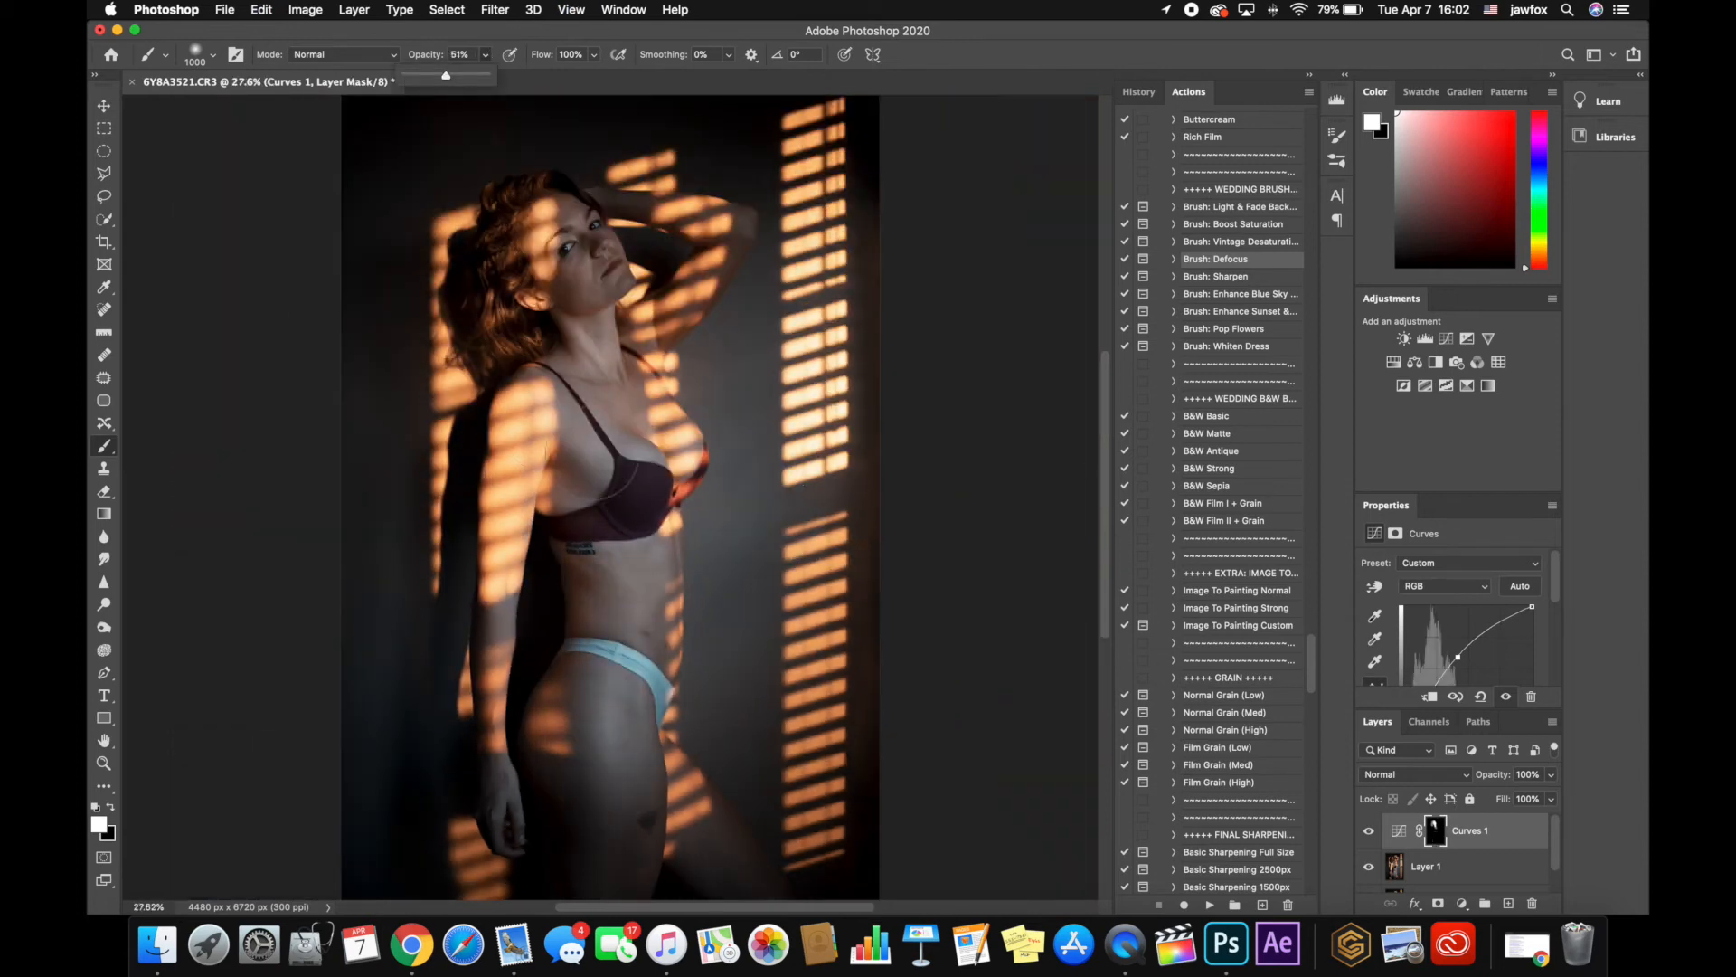
left_click_drag(607, 592, 601, 826)
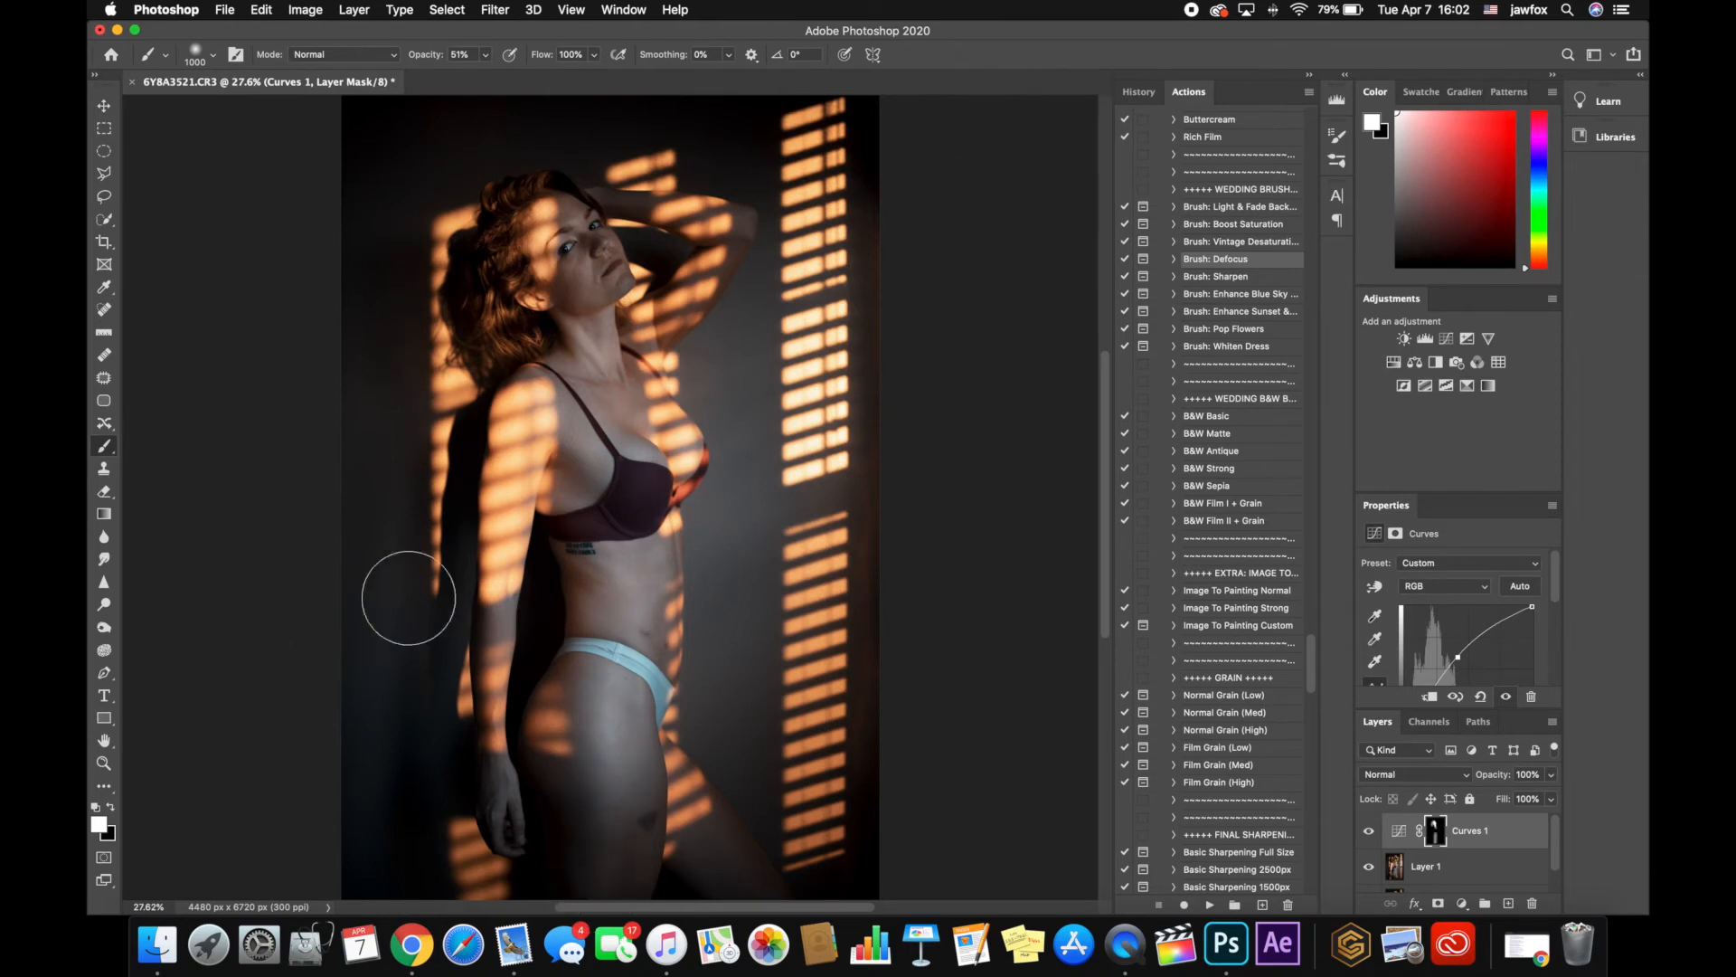
key("x")
key("x")
key("super+minus")
key("super+minus")
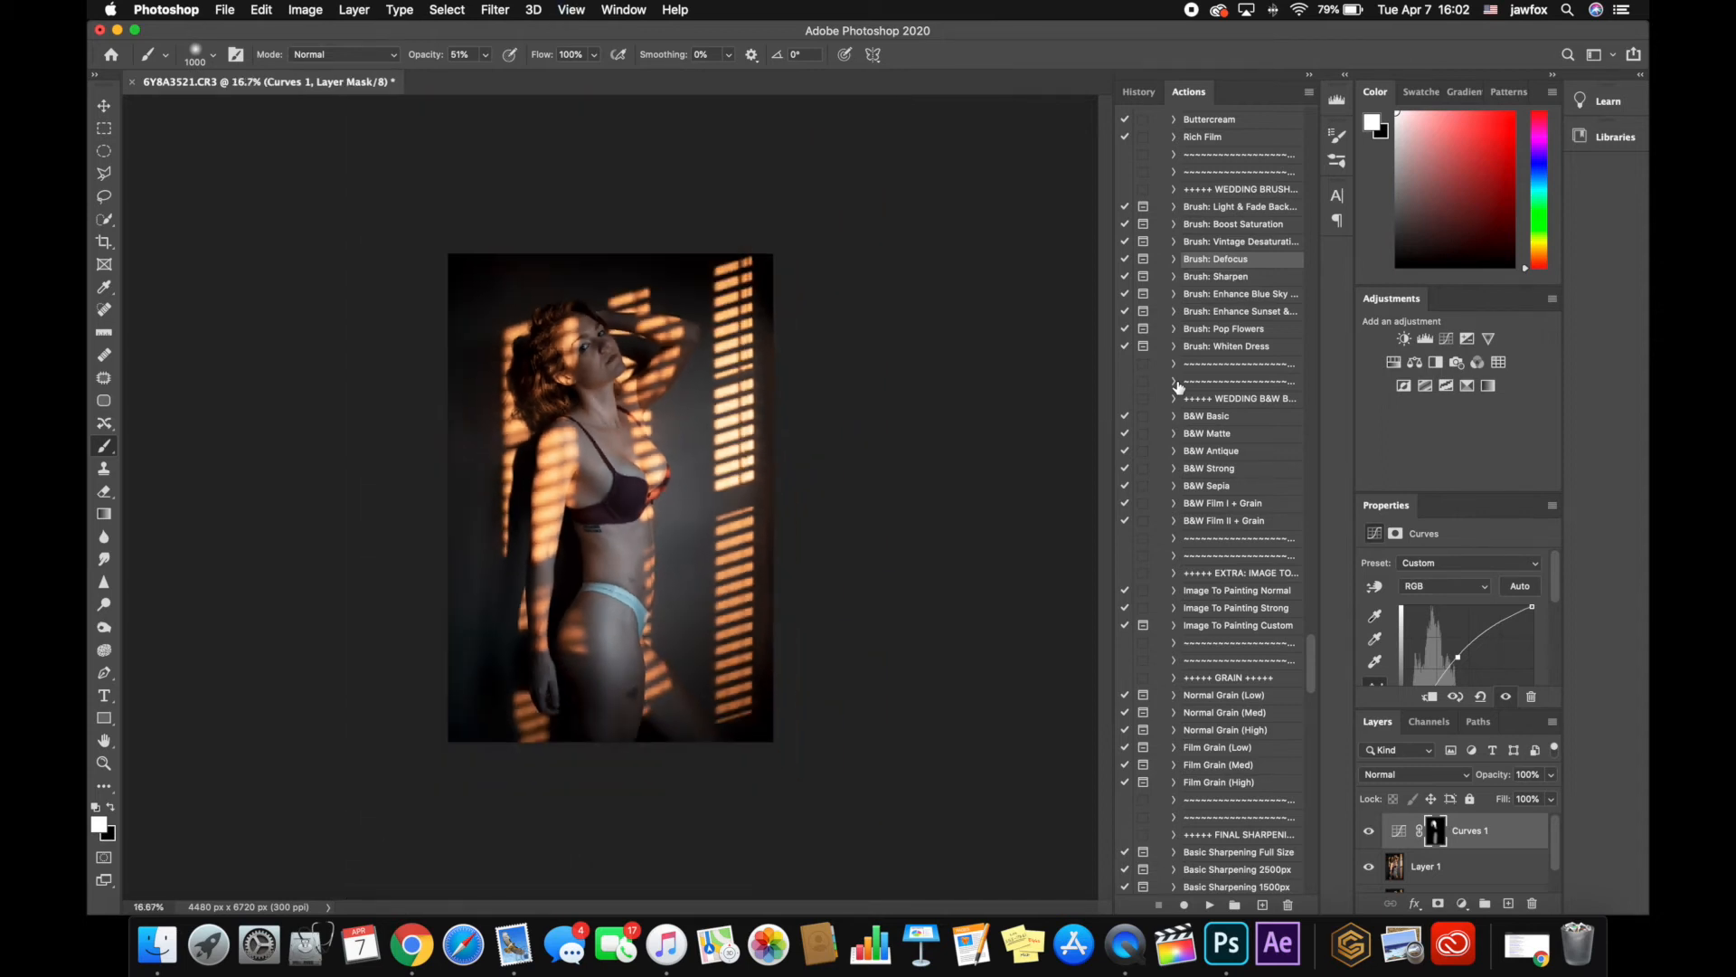
Flatten the image and start a Selective Color adjustment with Reds at Cyan -25, Magenta +26, Yellow +29 and Black -48, comparing the preview
key("z")
left_click(667, 499)
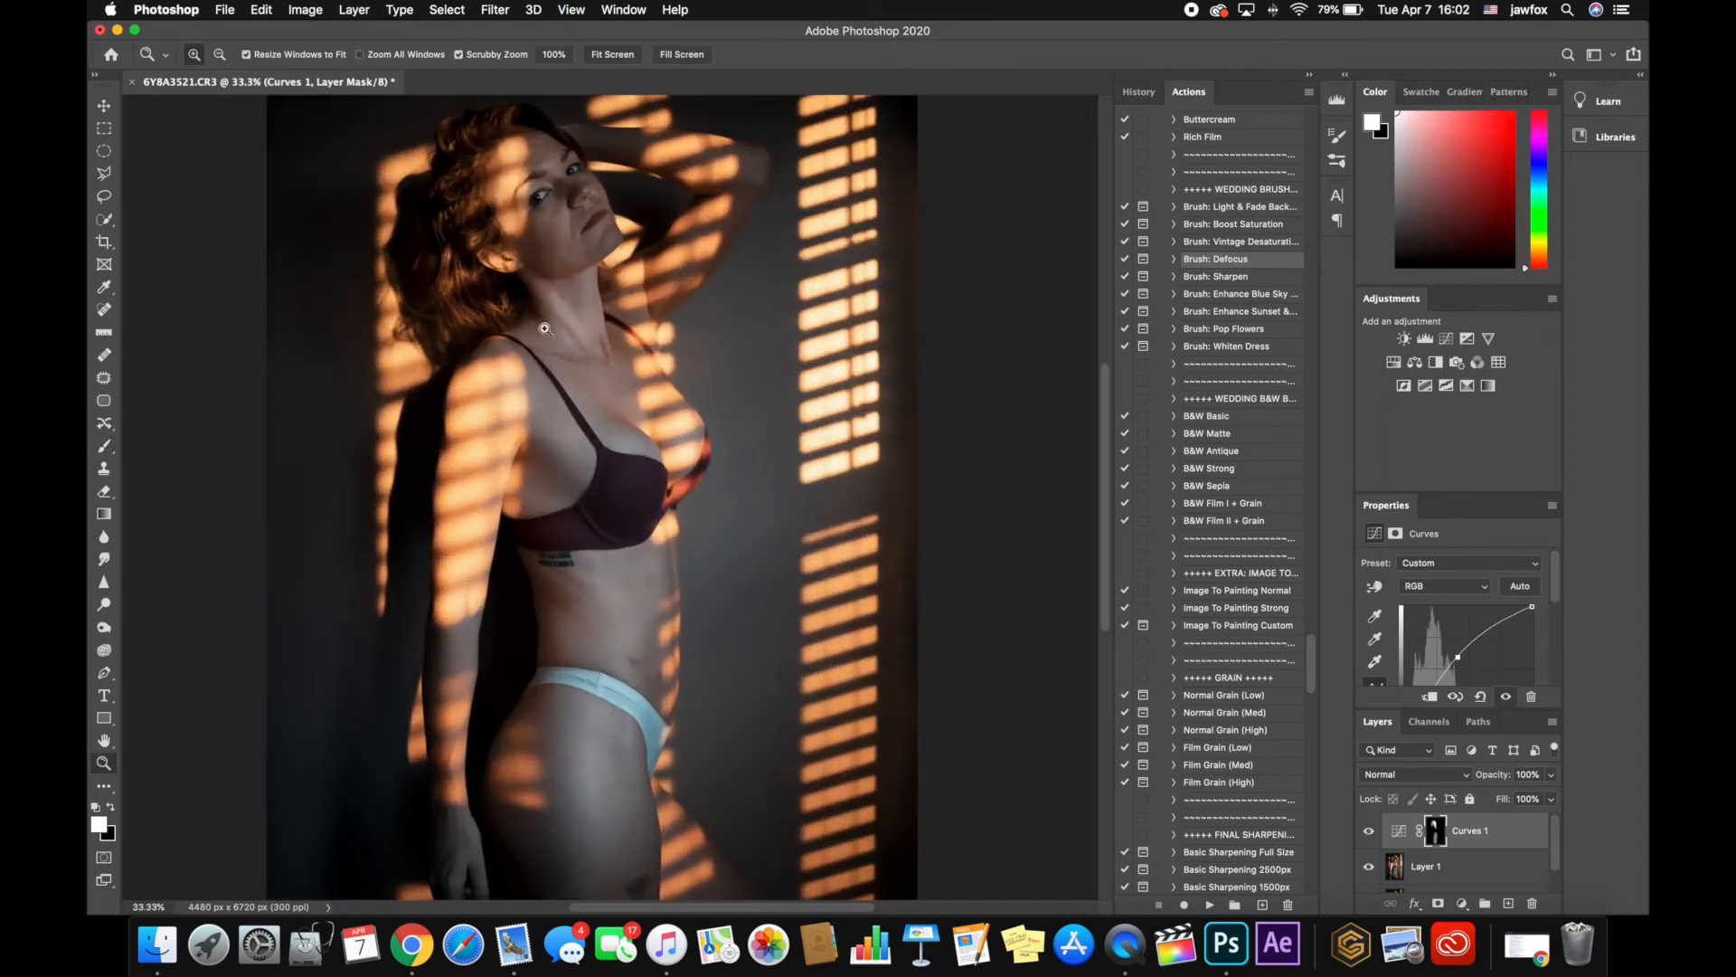
left_click(262, 10)
mouse_move(292, 8)
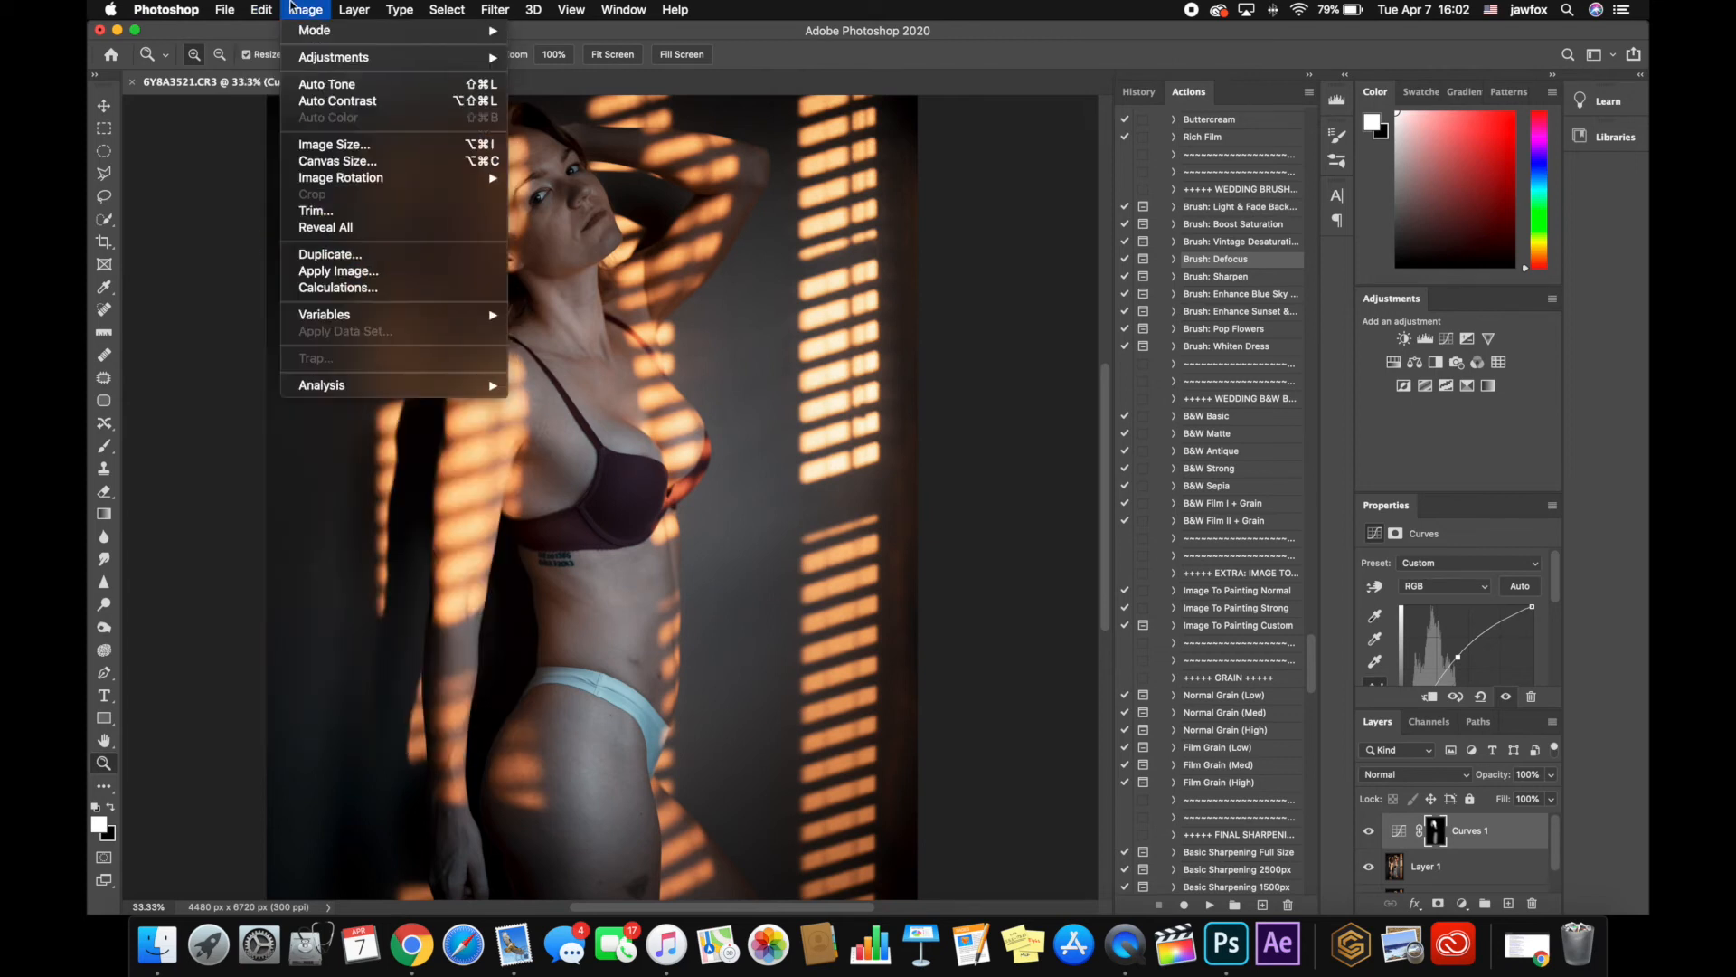
mouse_move(358, 60)
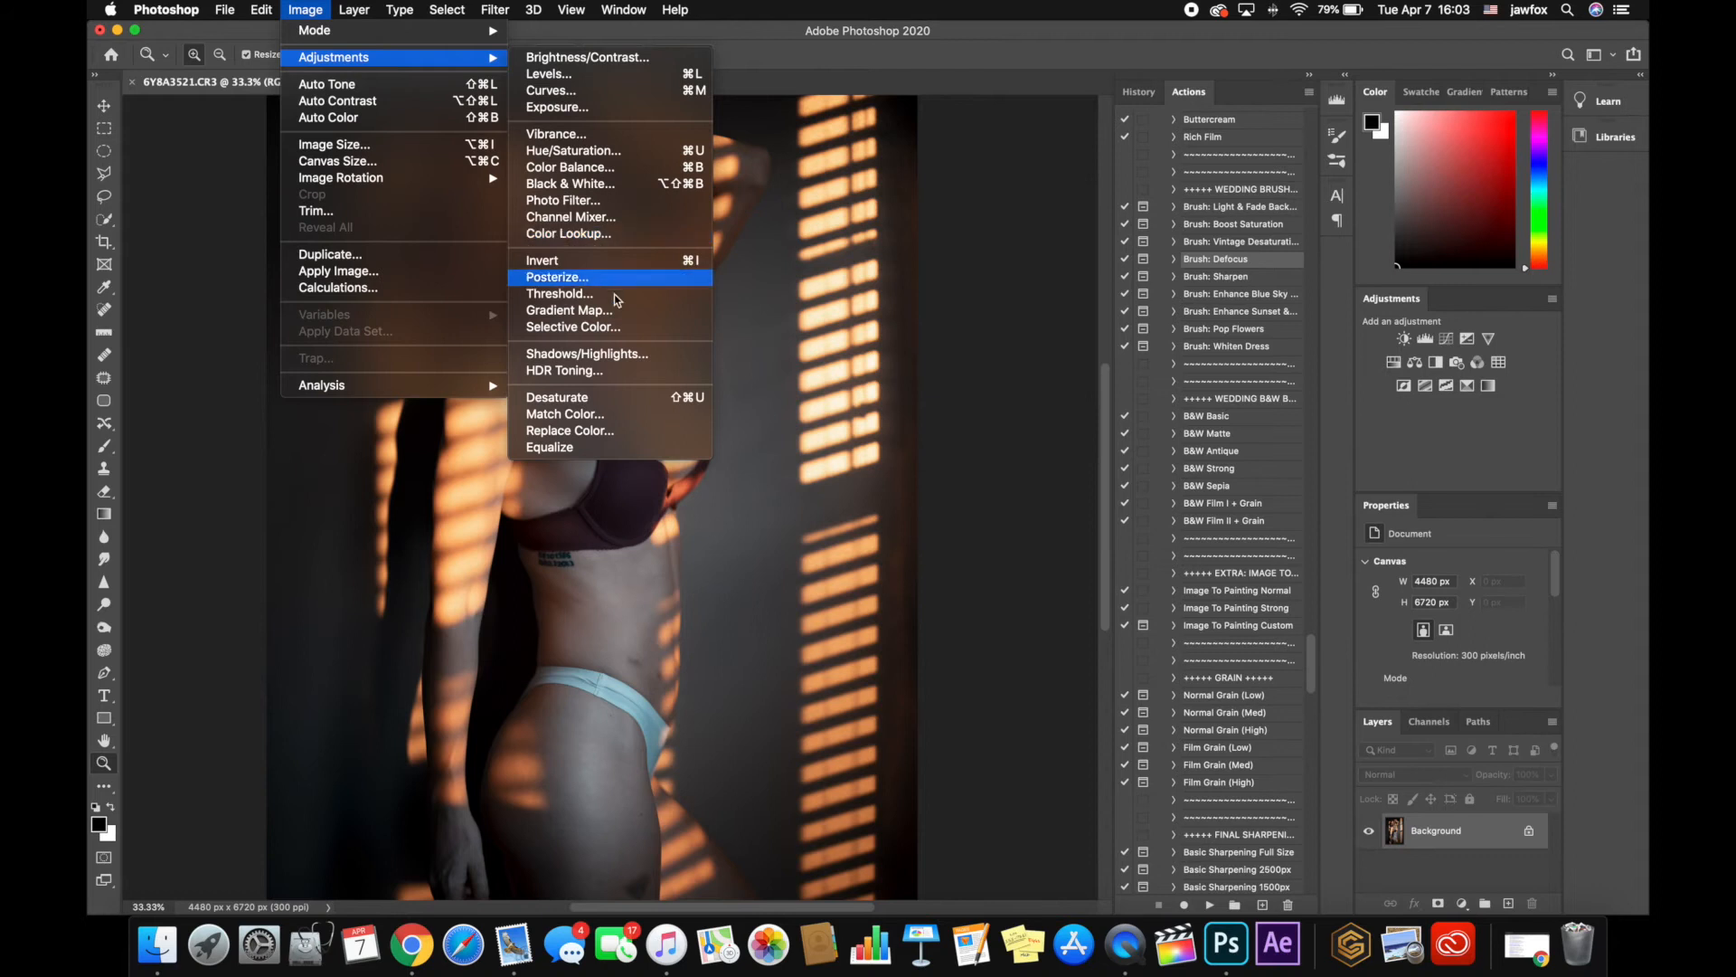
left_click(615, 327)
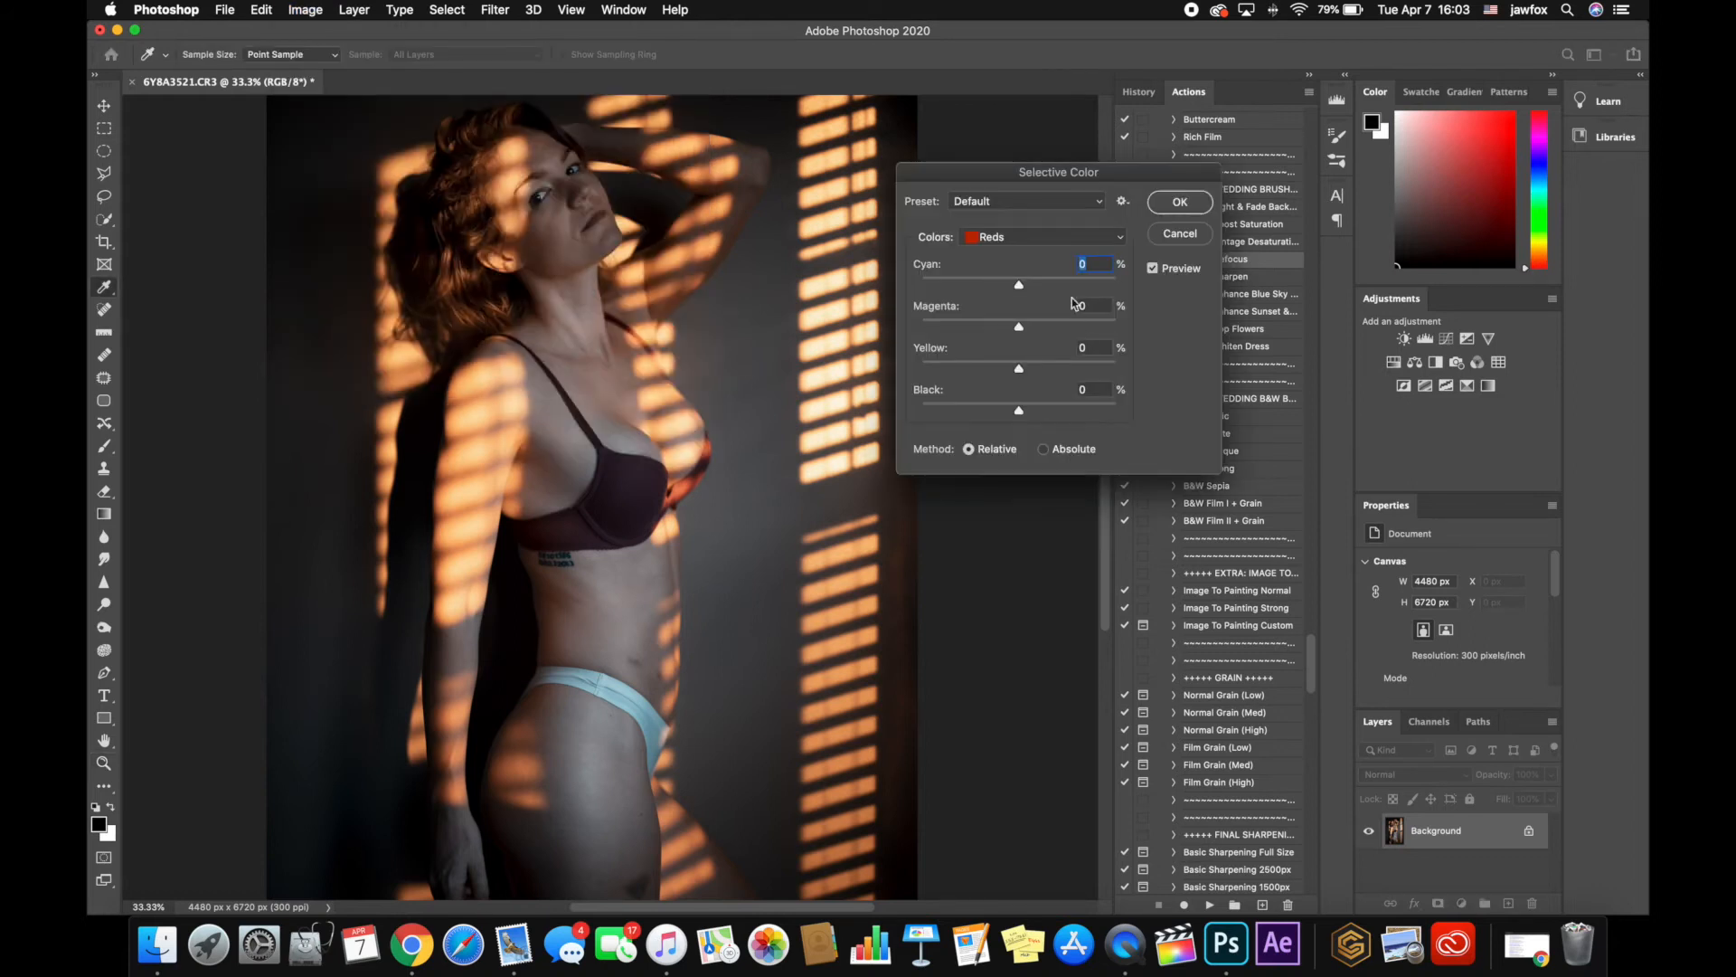
left_click_drag(1022, 286, 995, 295)
left_click_drag(1019, 331, 973, 413)
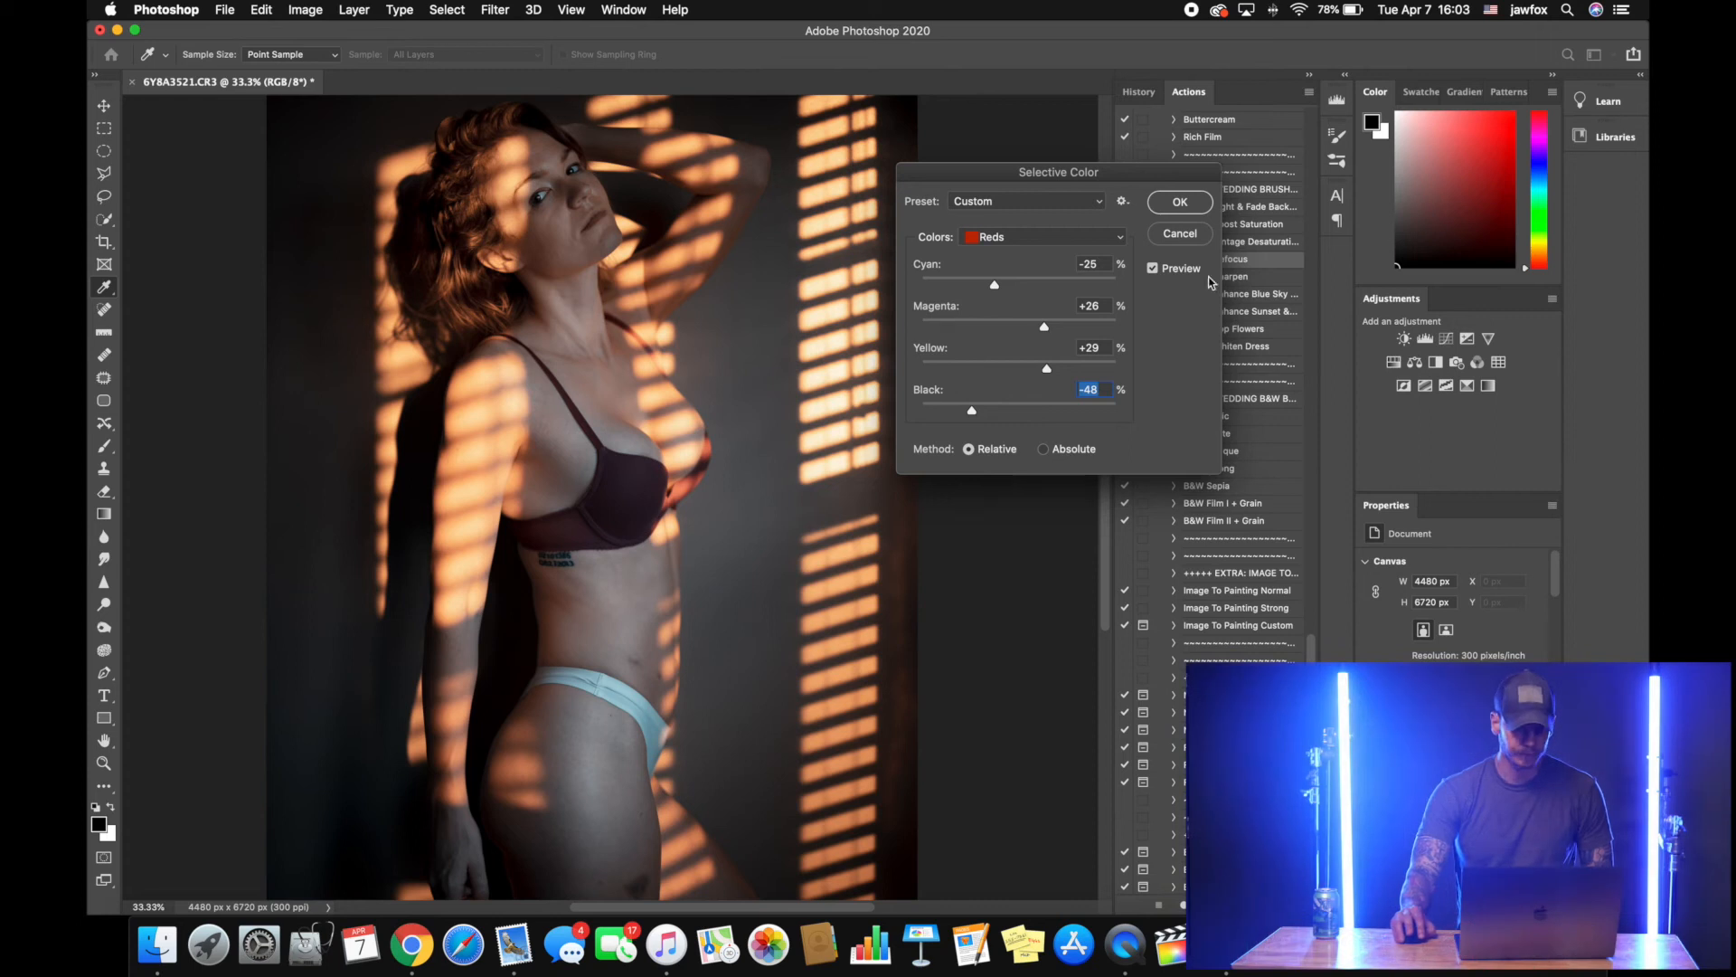
left_click(1153, 268)
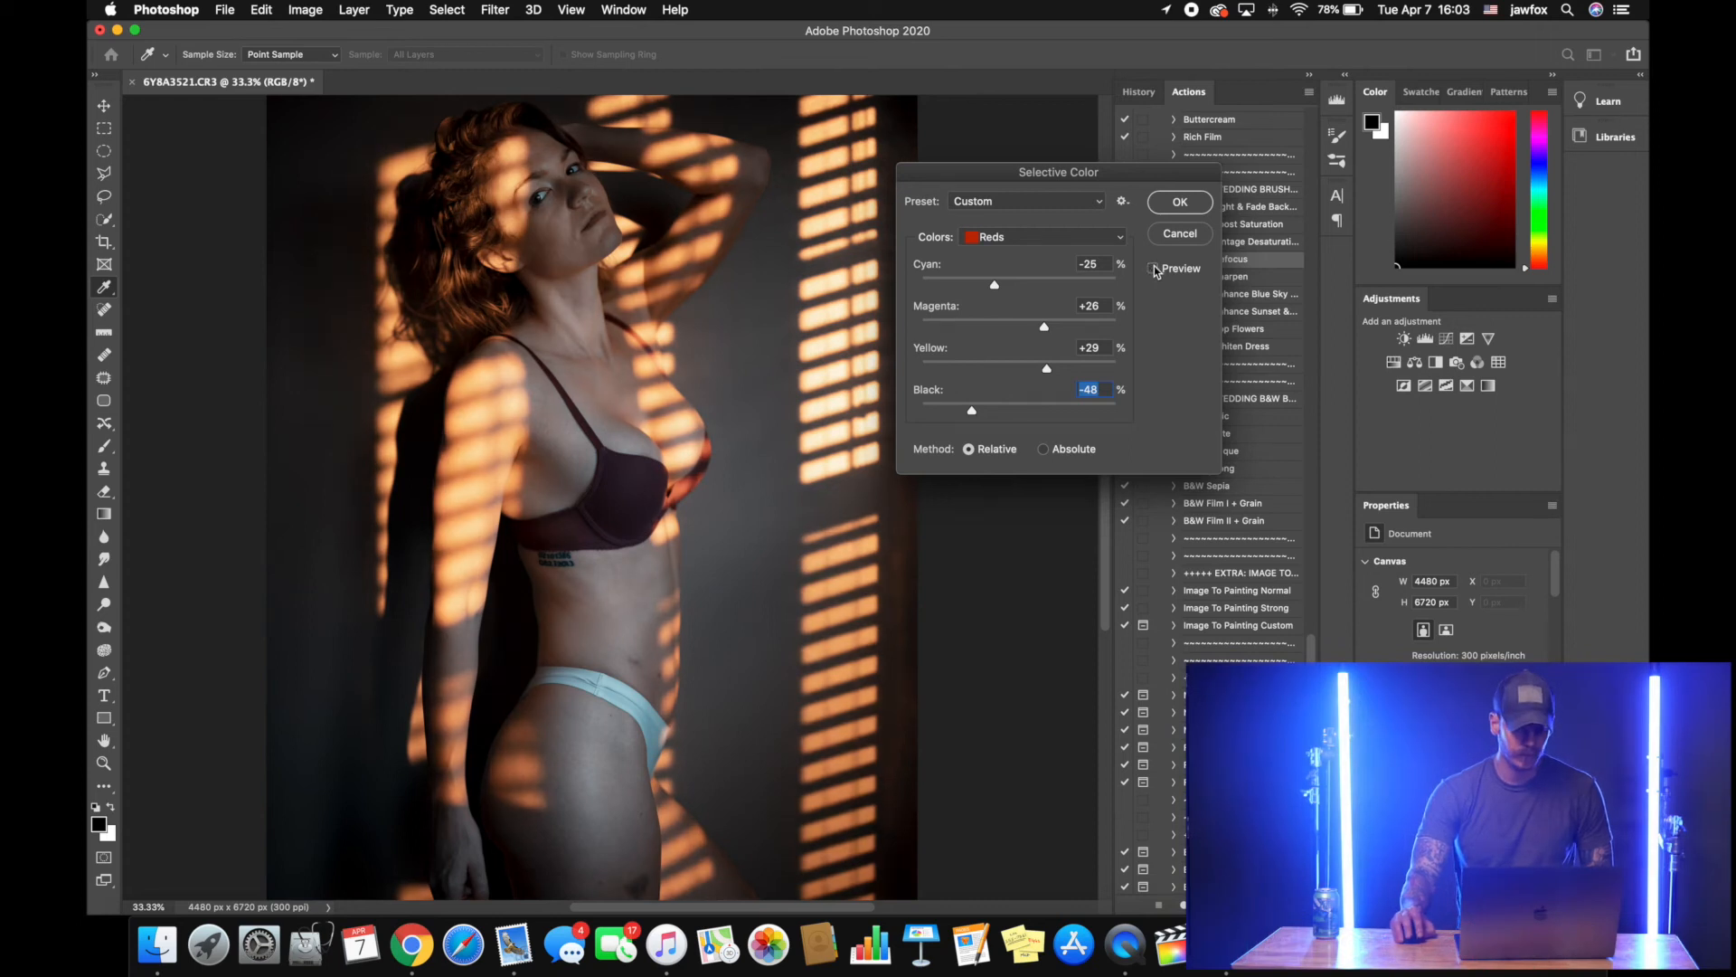
left_click(1153, 269)
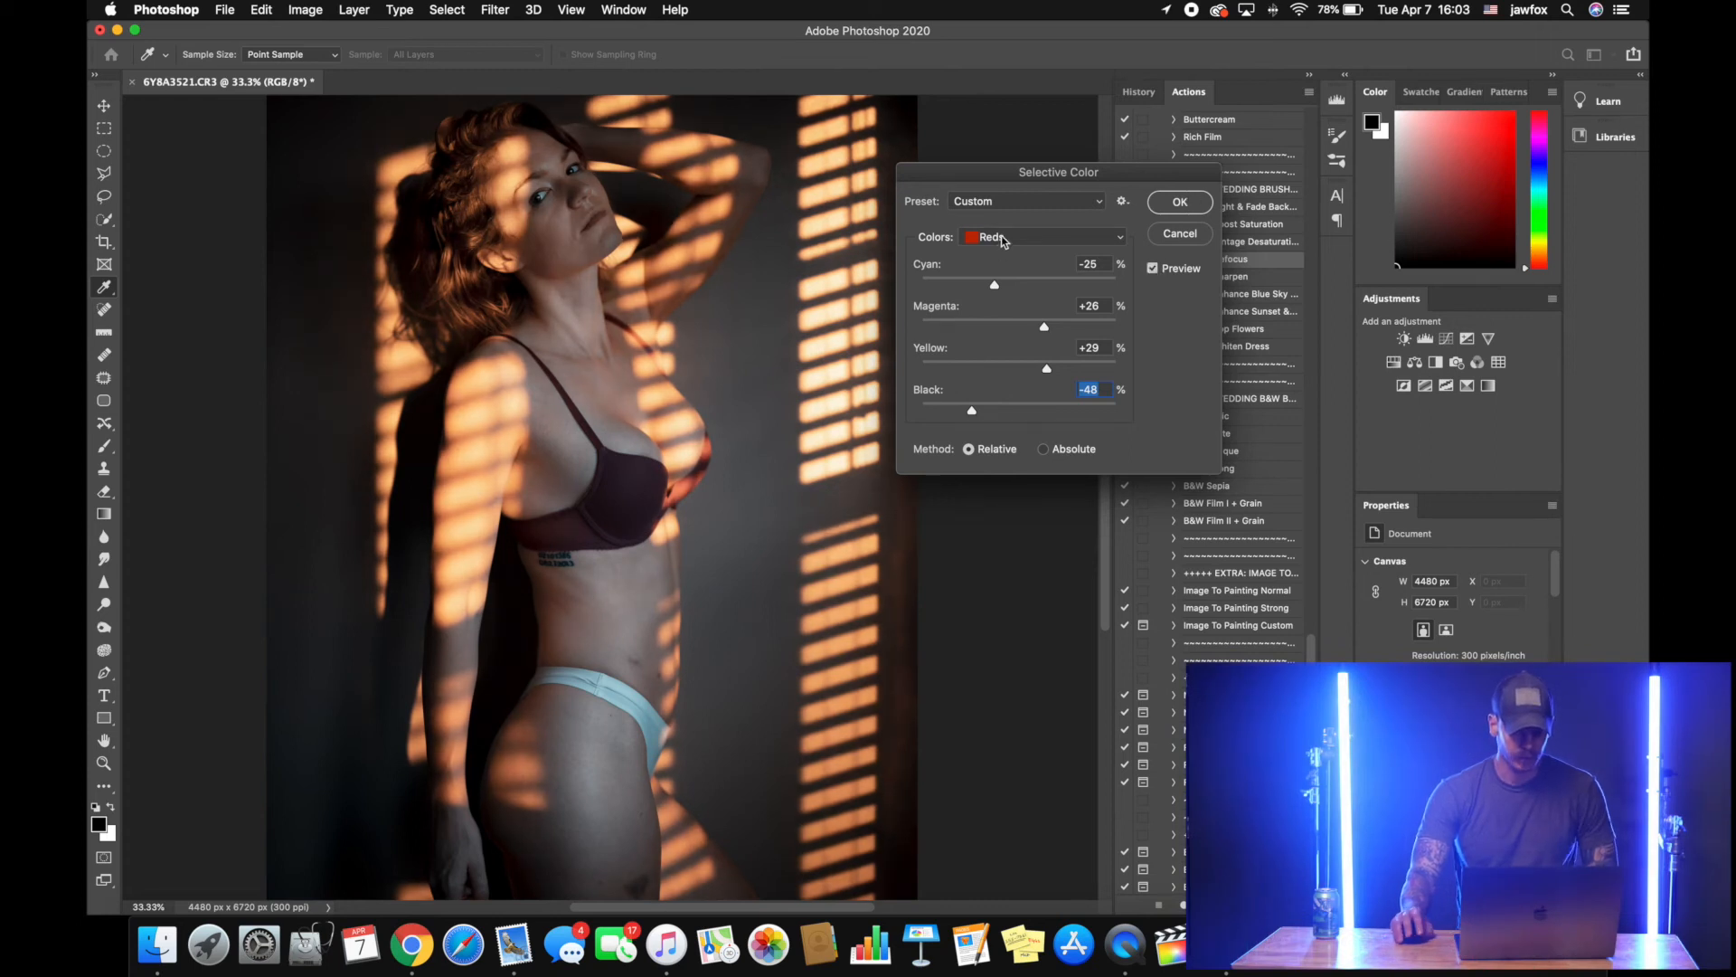
Adjust the Yellows in Selective Color with Cyan at -27% and Black at -28%
left_click(1003, 241)
left_click(1013, 254)
left_click_drag(1021, 285, 995, 294)
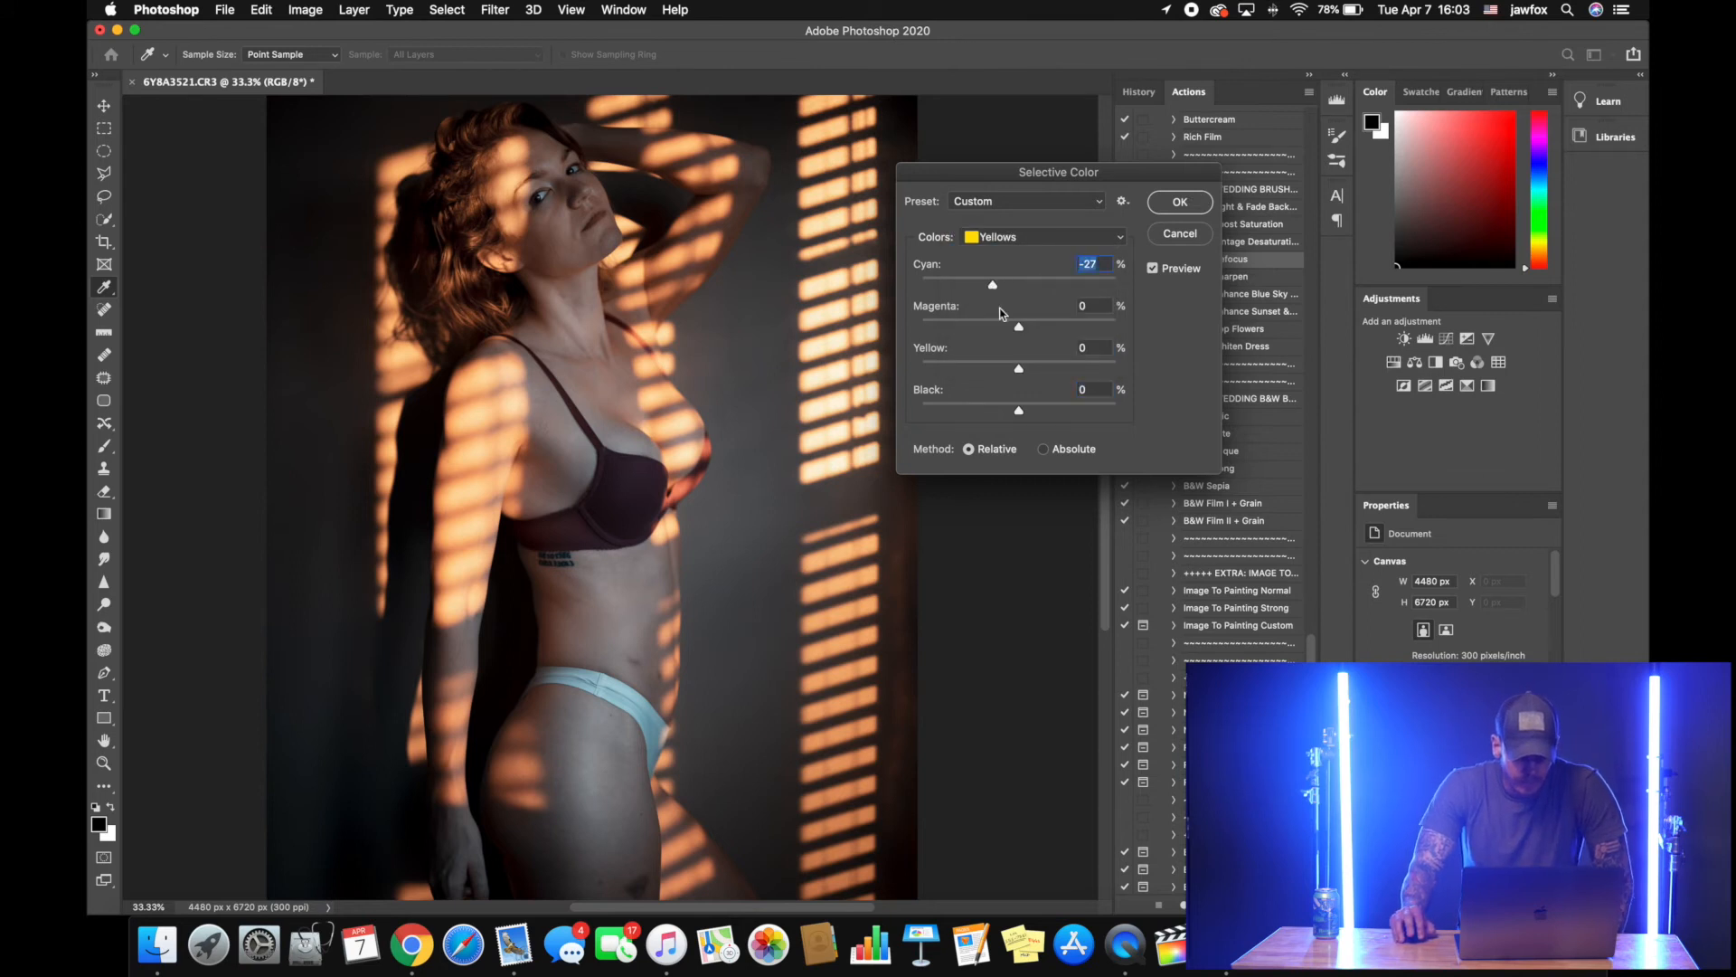
left_click_drag(1016, 412, 992, 412)
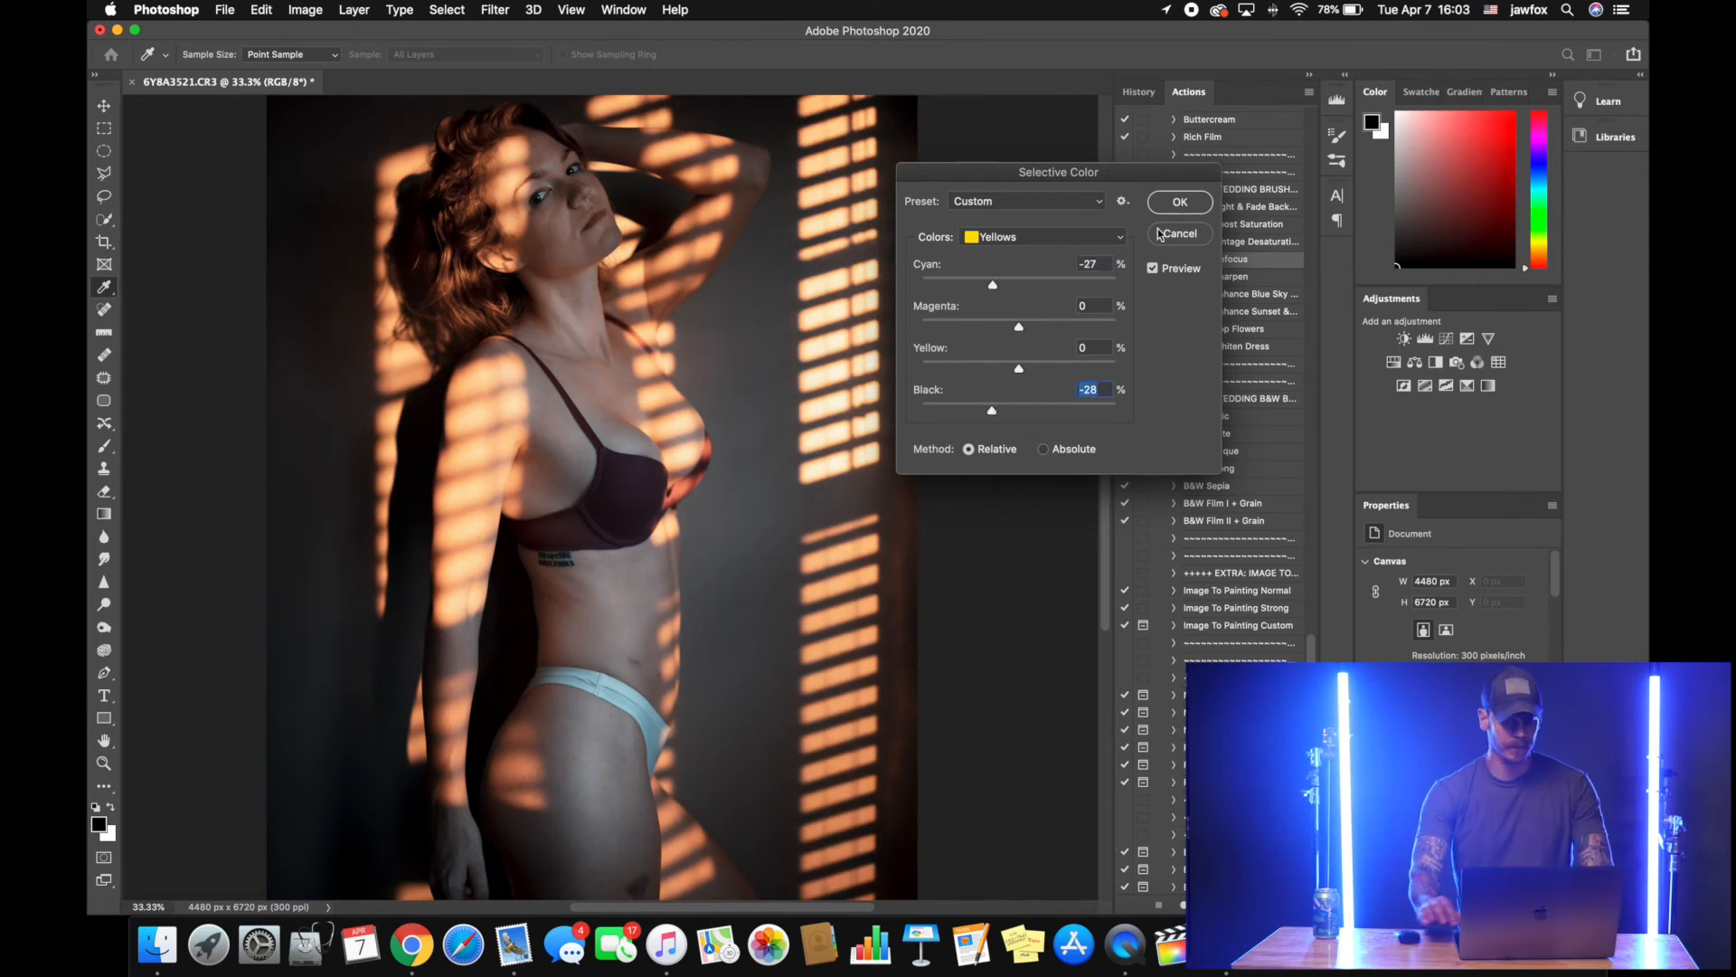
Accept the Selective Color adjustment and retouch small blemishes on the lower cheek and chin with a 25 px Healing Brush
key("Return")
key("z")
left_click(898, 427, "alt")
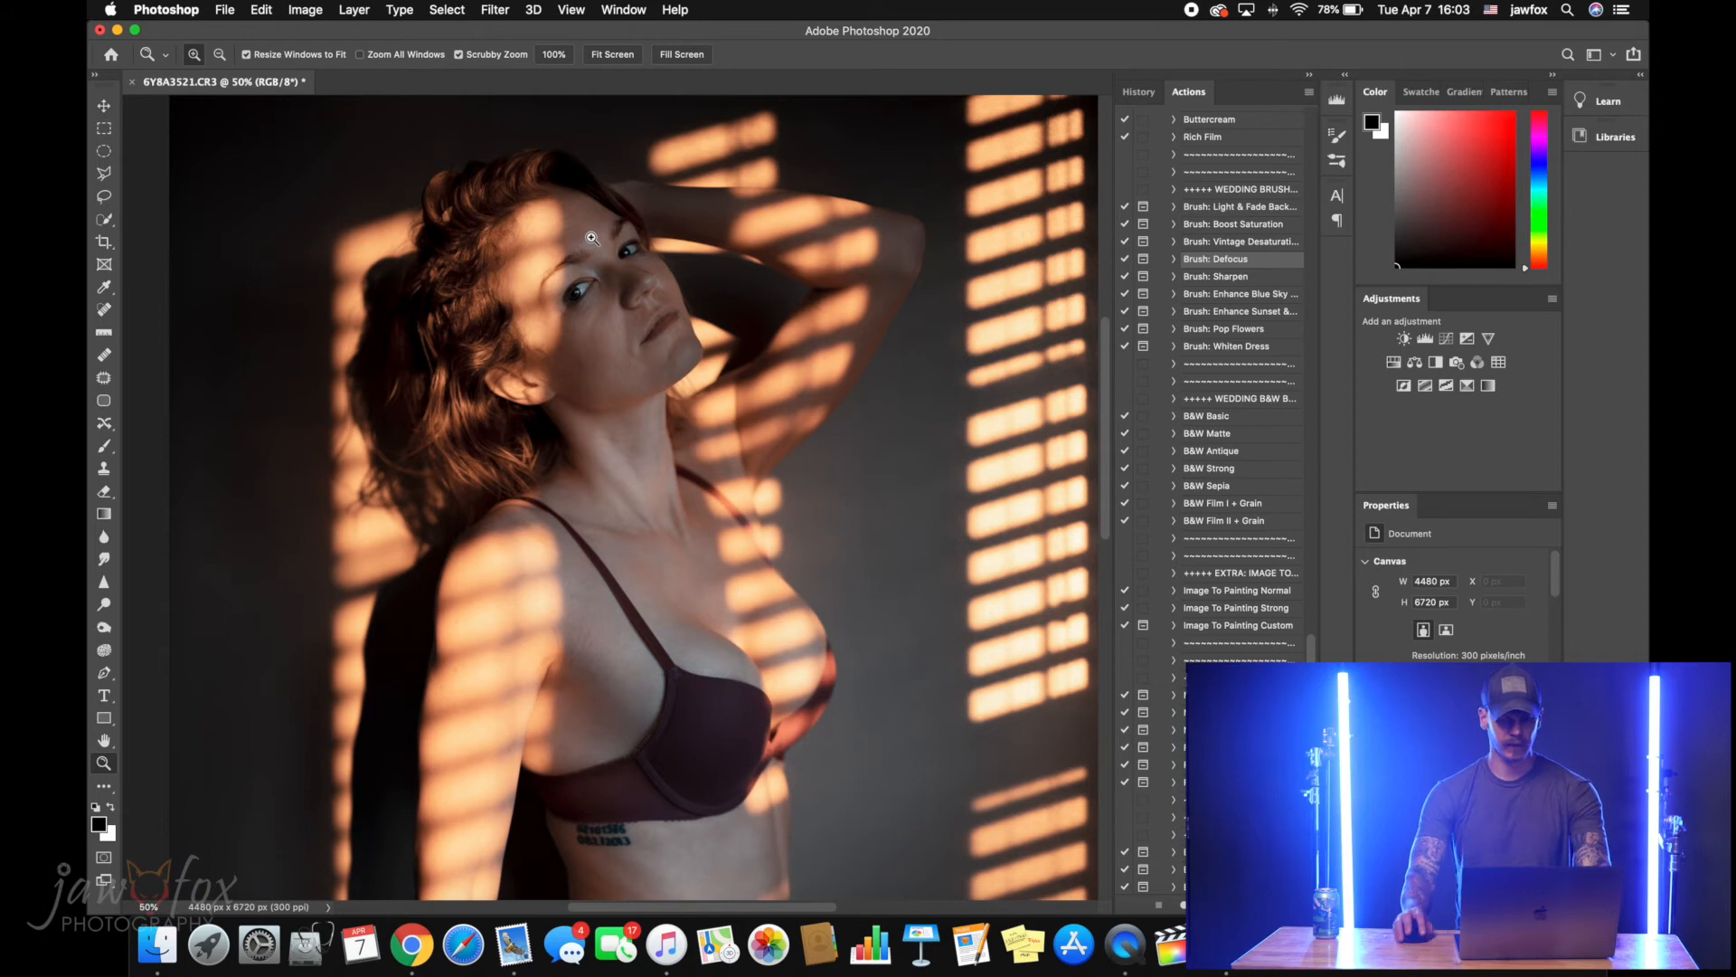
left_click(651, 307)
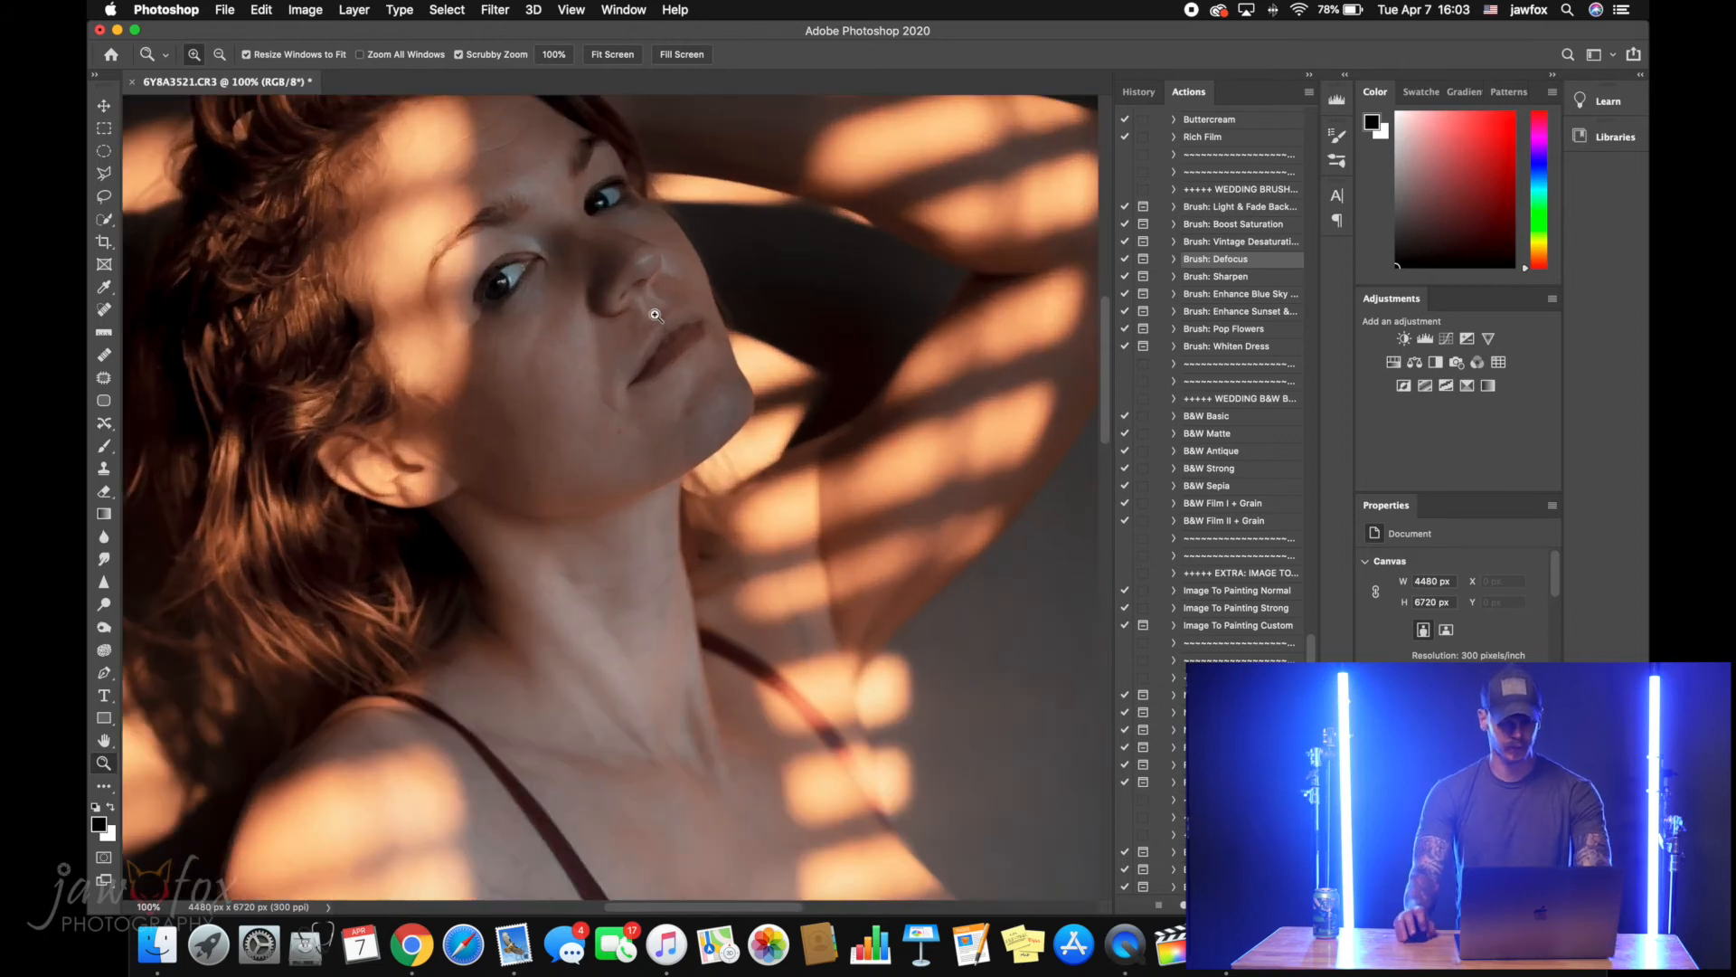
key("j")
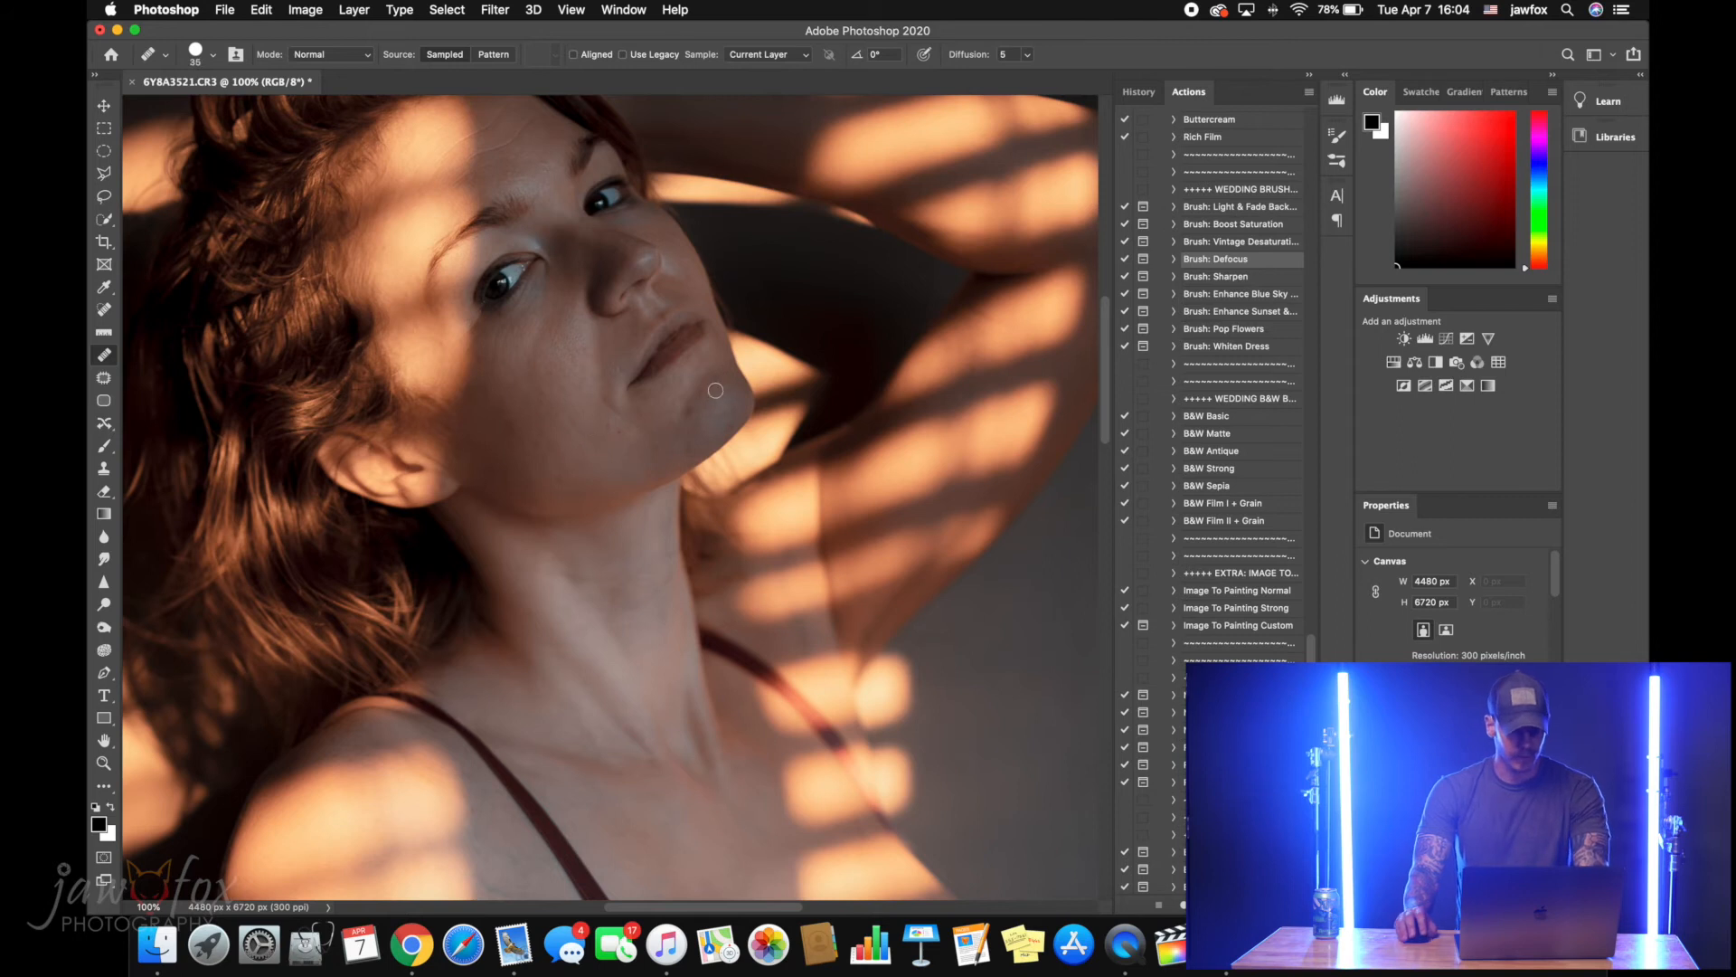
key("z")
left_click(603, 369)
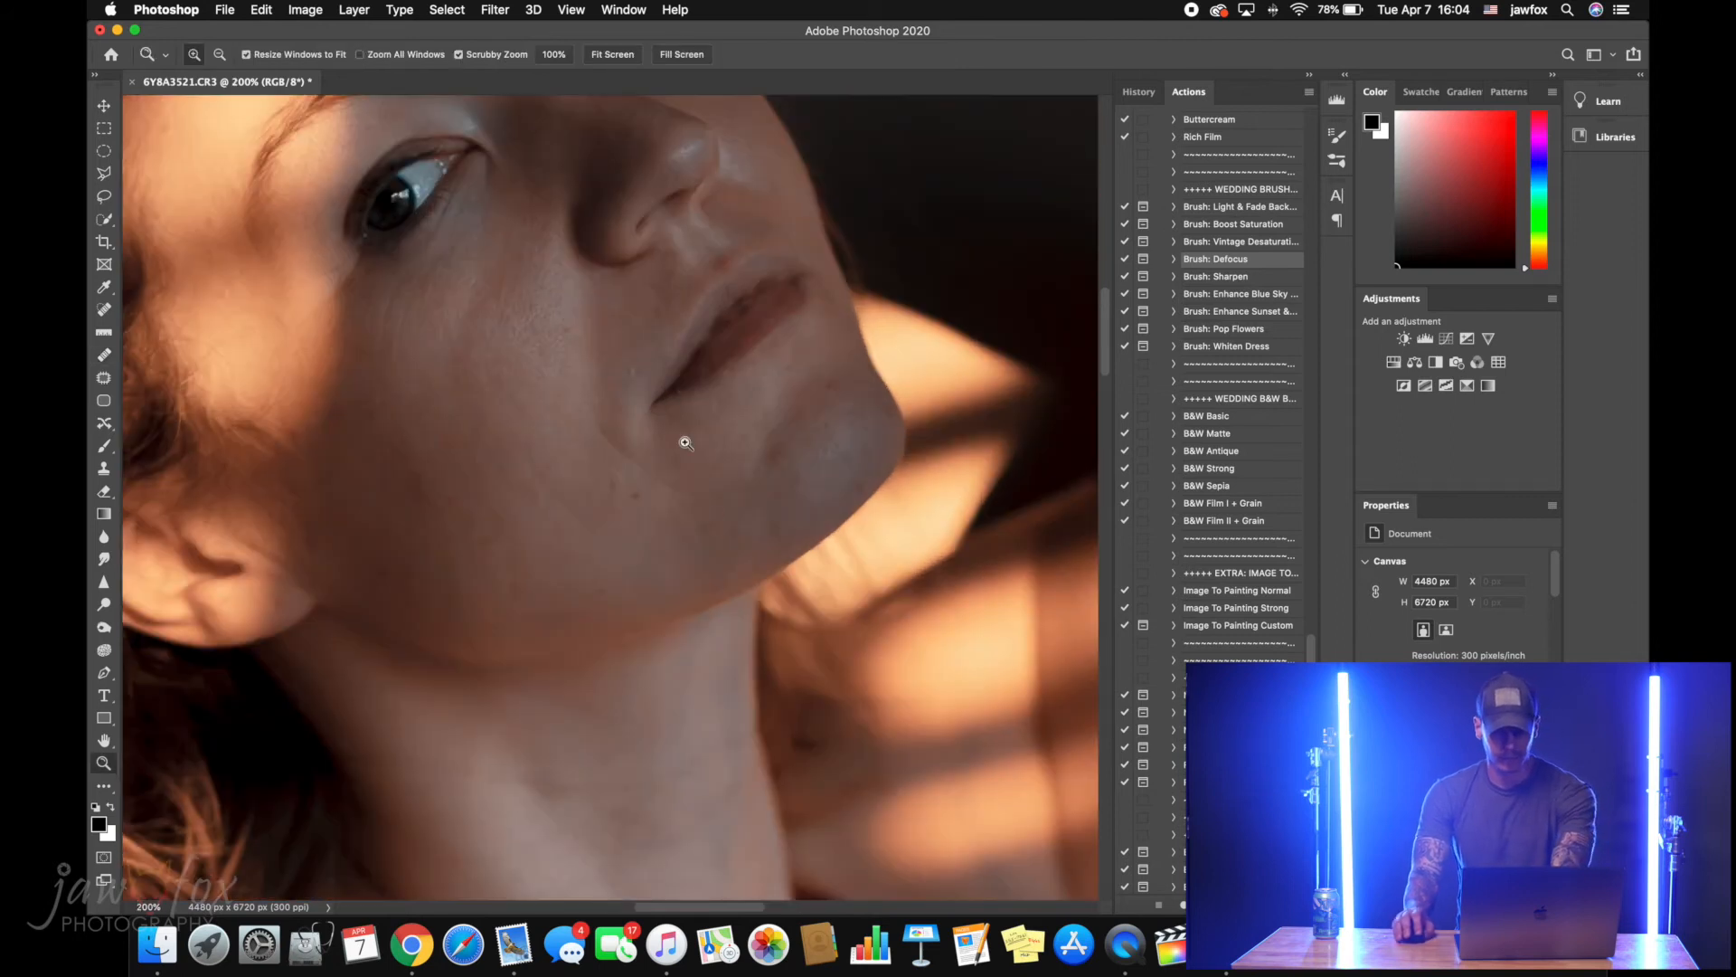
key("j")
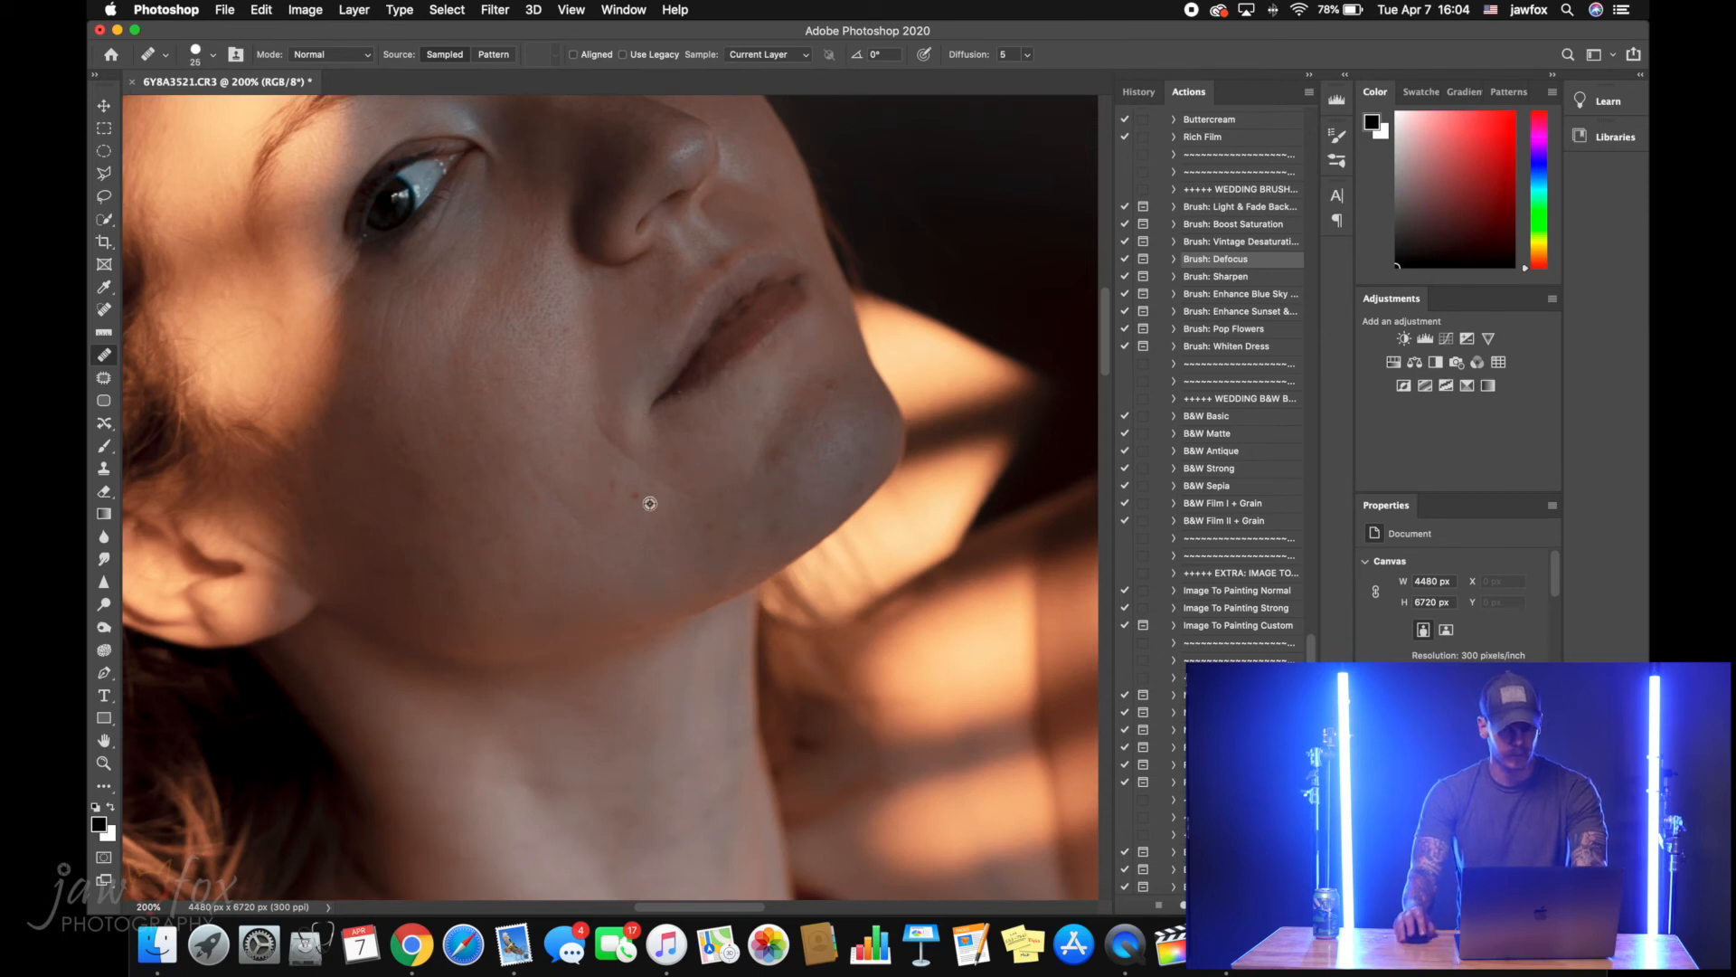
left_click(698, 380, "alt")
scroll(769, 492, "down", 15)
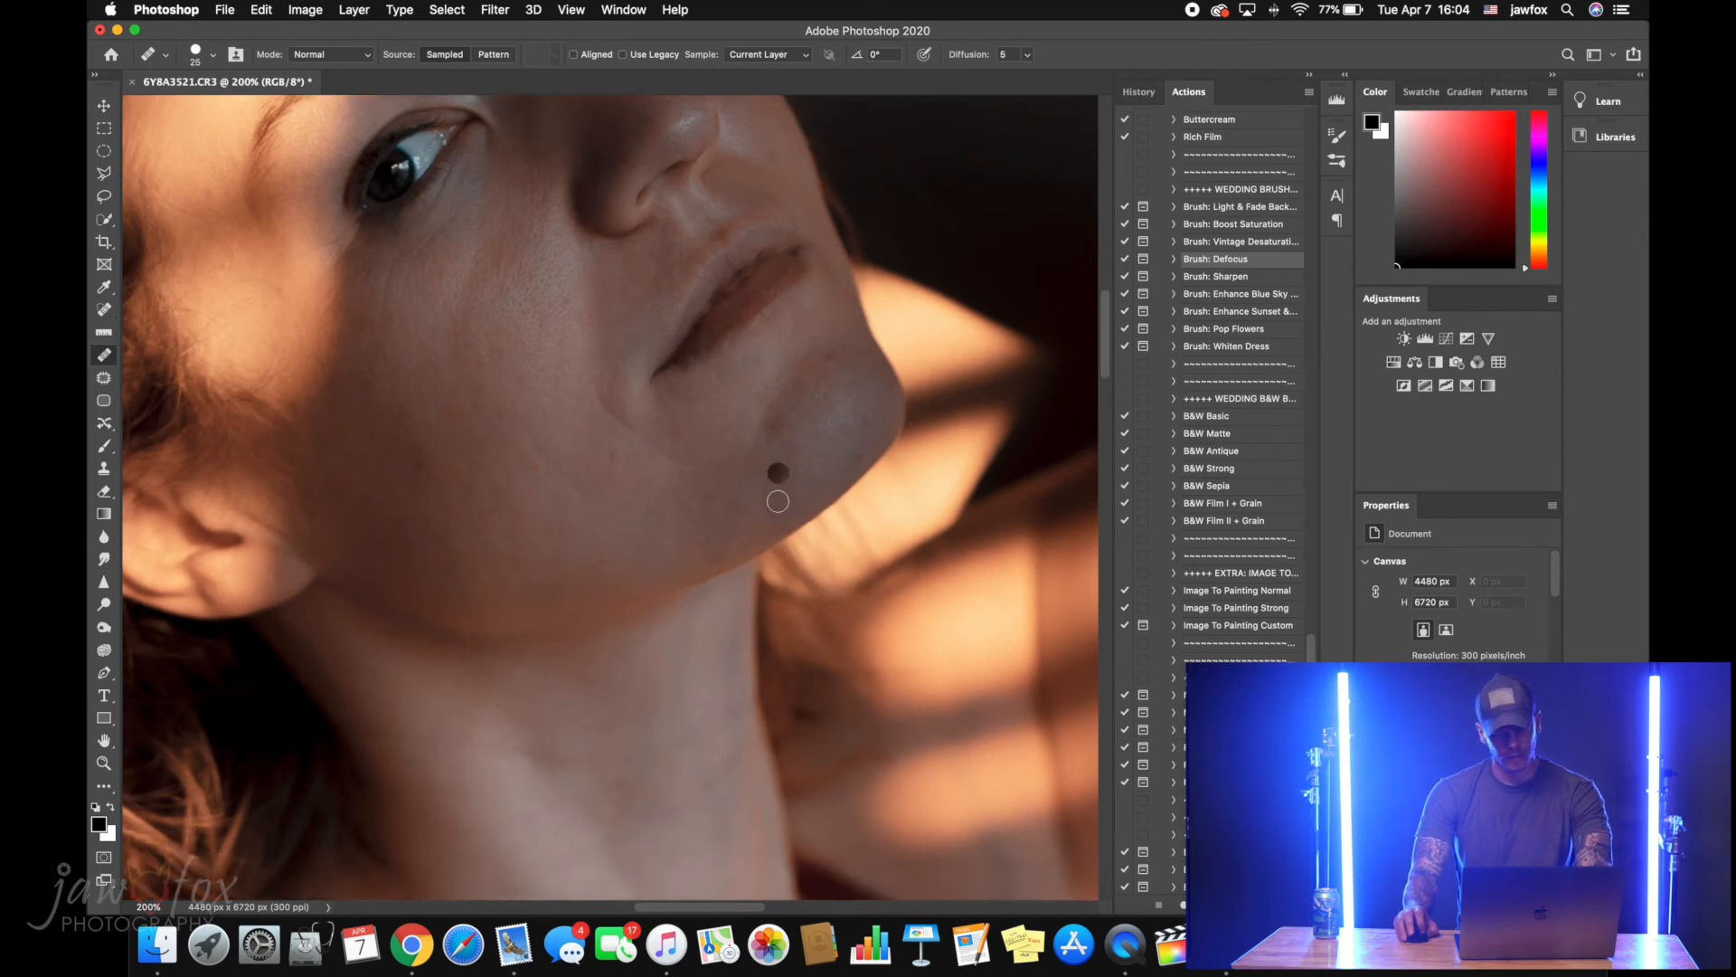
scroll(669, 523, "down", 15)
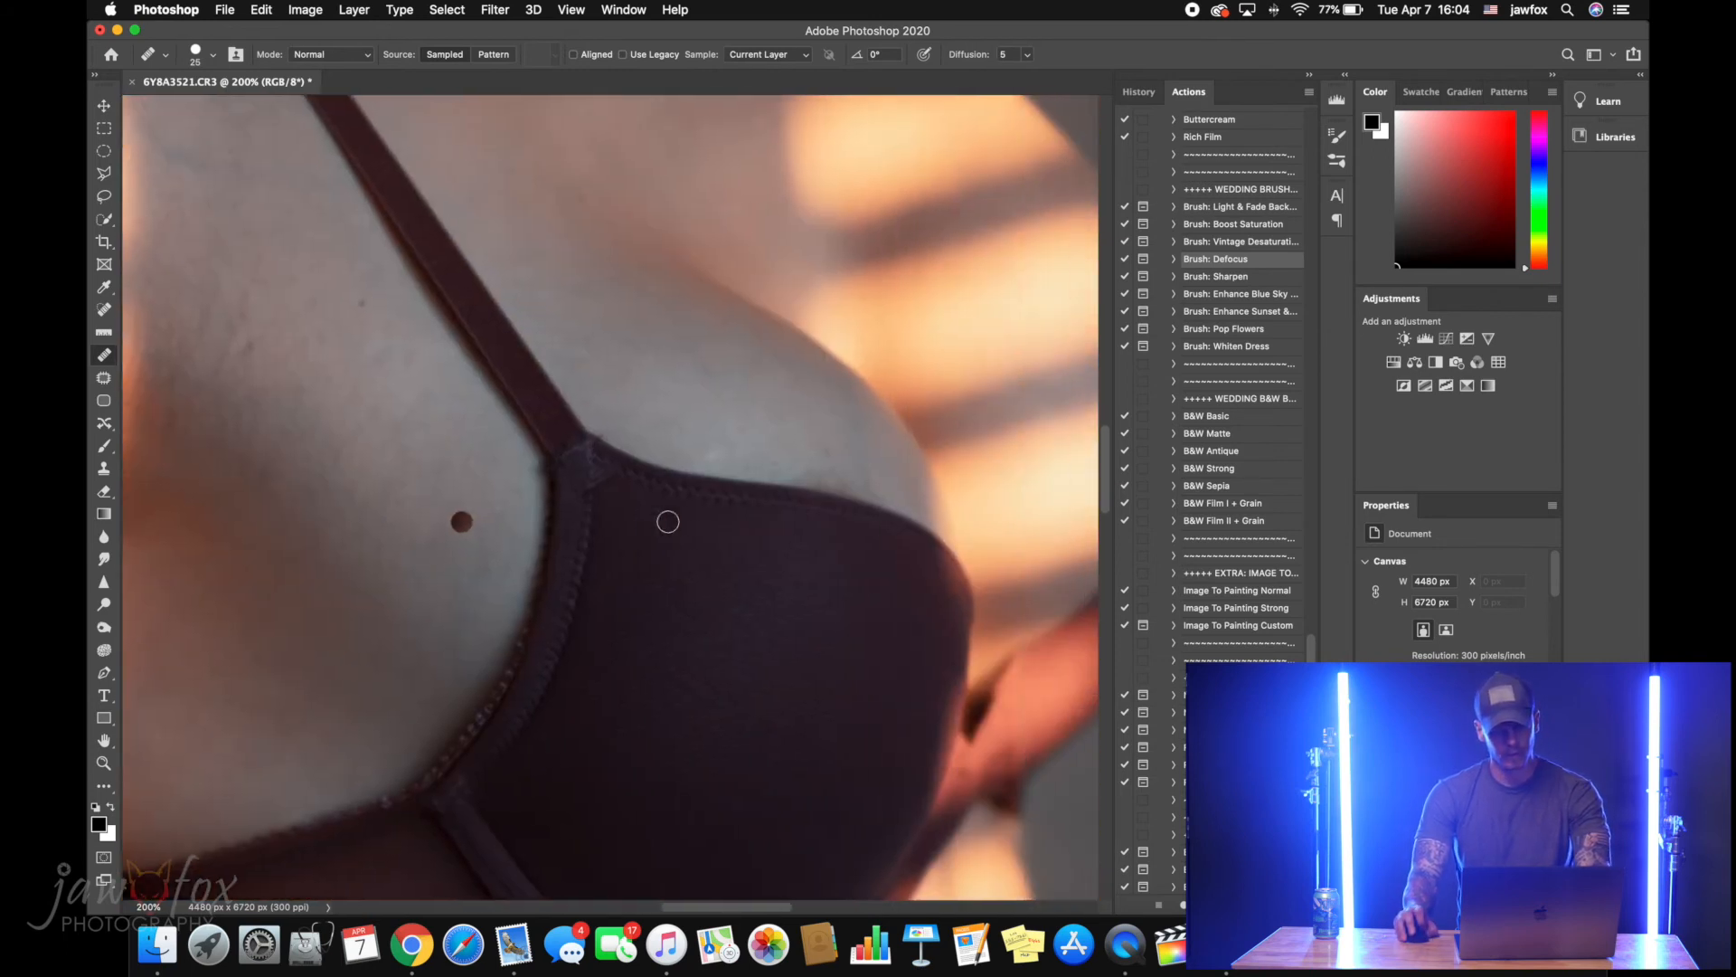
scroll(668, 523, "down", 15)
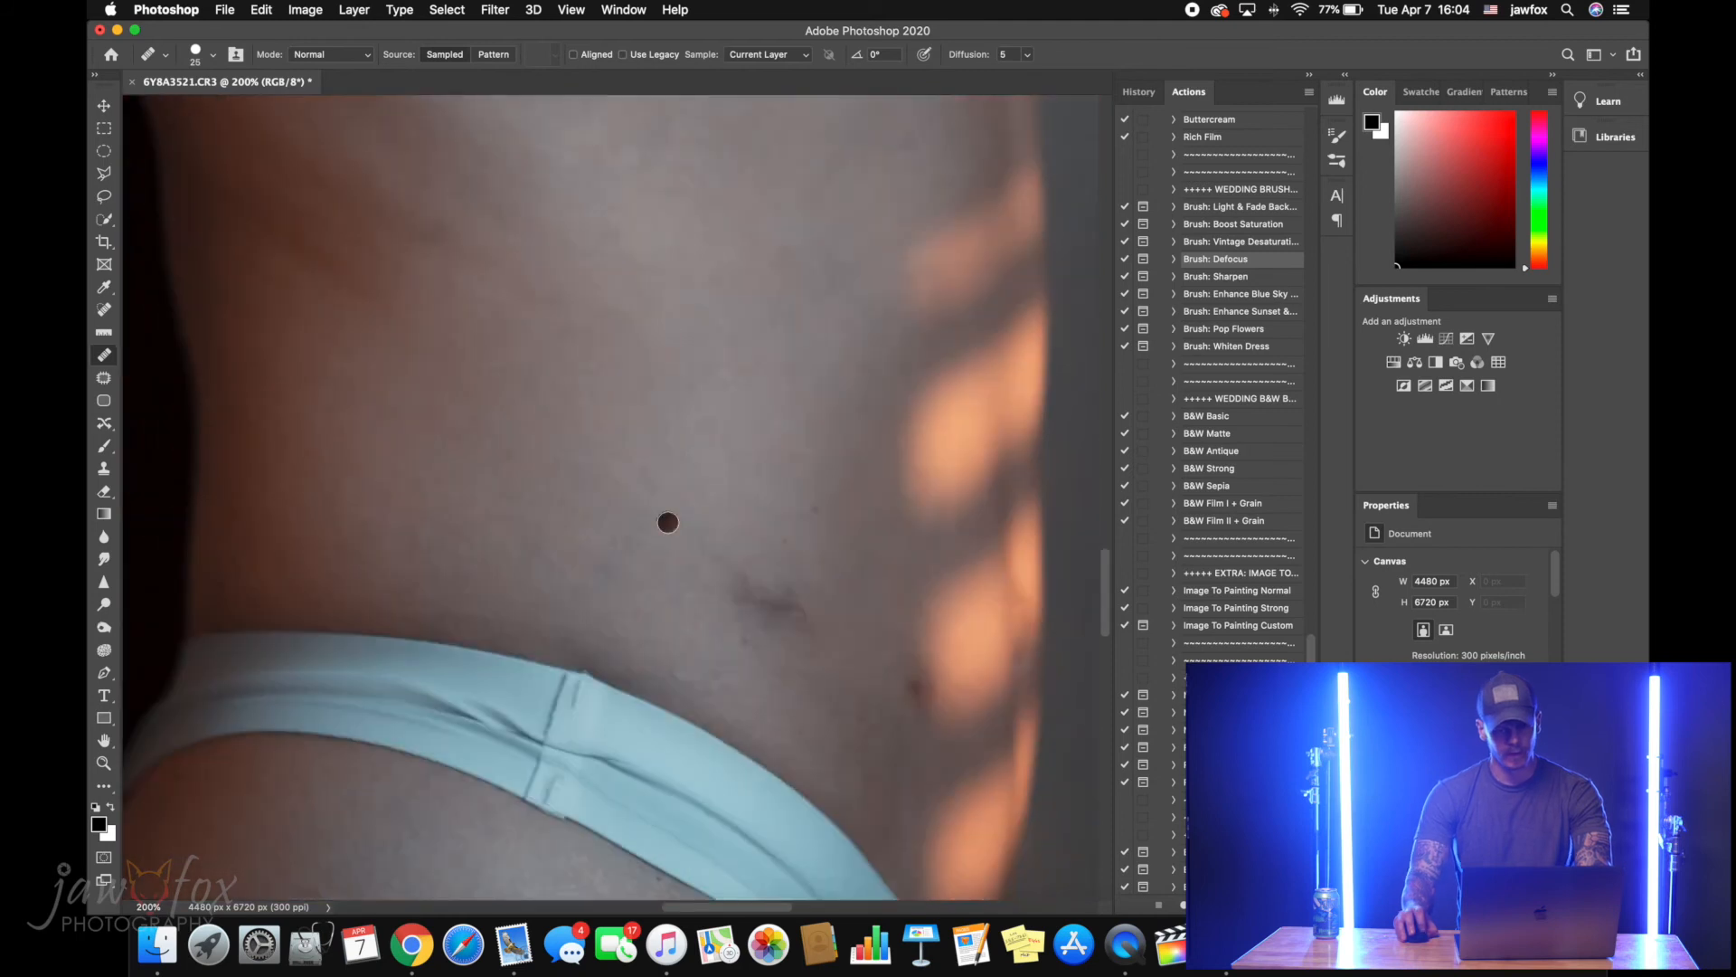
key("super+0")
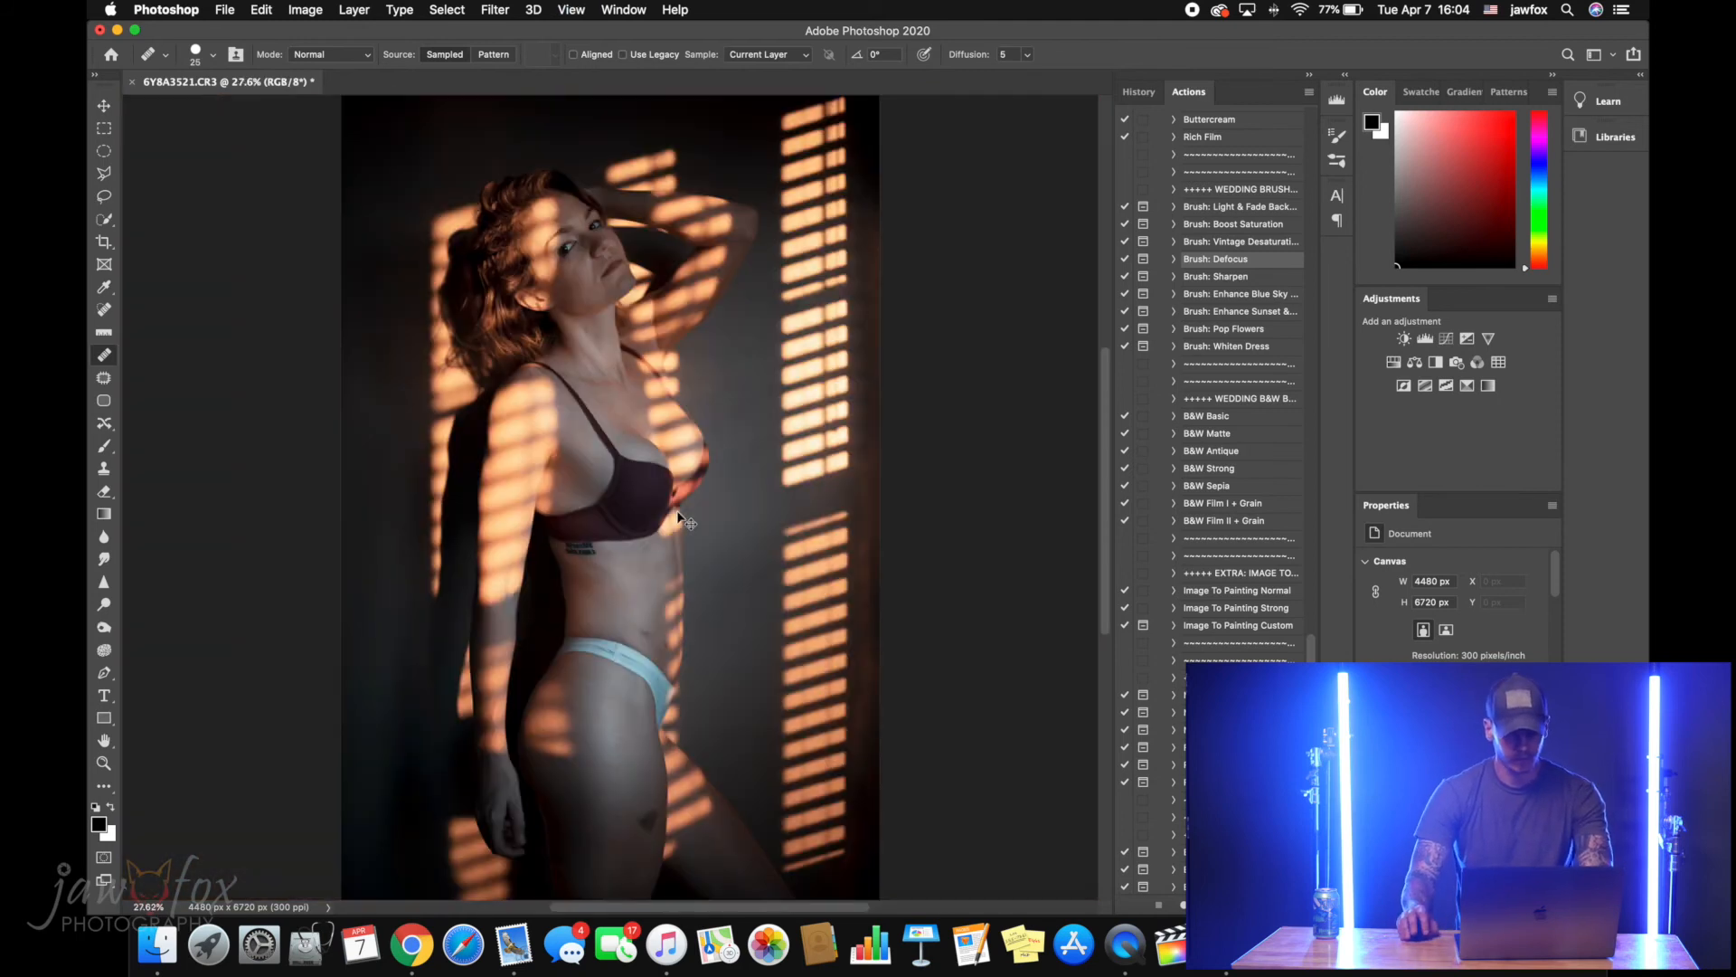
Remove the dark bruise on the front of the thigh with a 150 px Healing Brush, sampling clean skin nearby
key("z")
left_click(611, 830)
left_click(611, 830)
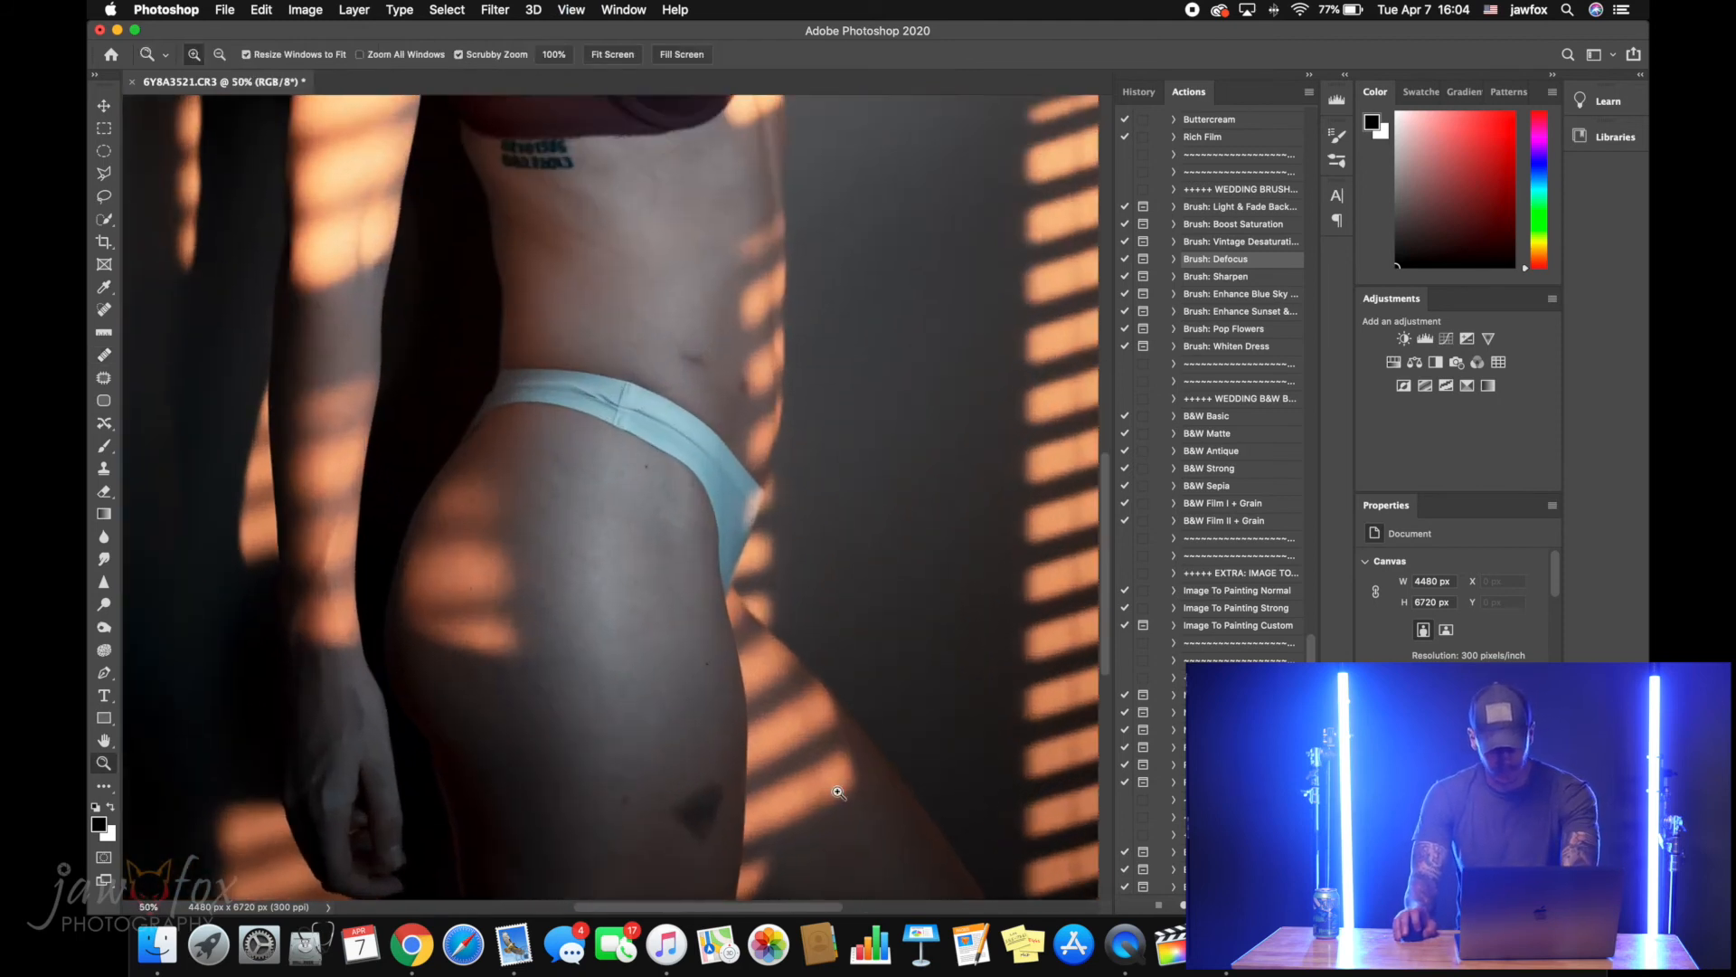
scroll(833, 787, "down", 5)
key("j")
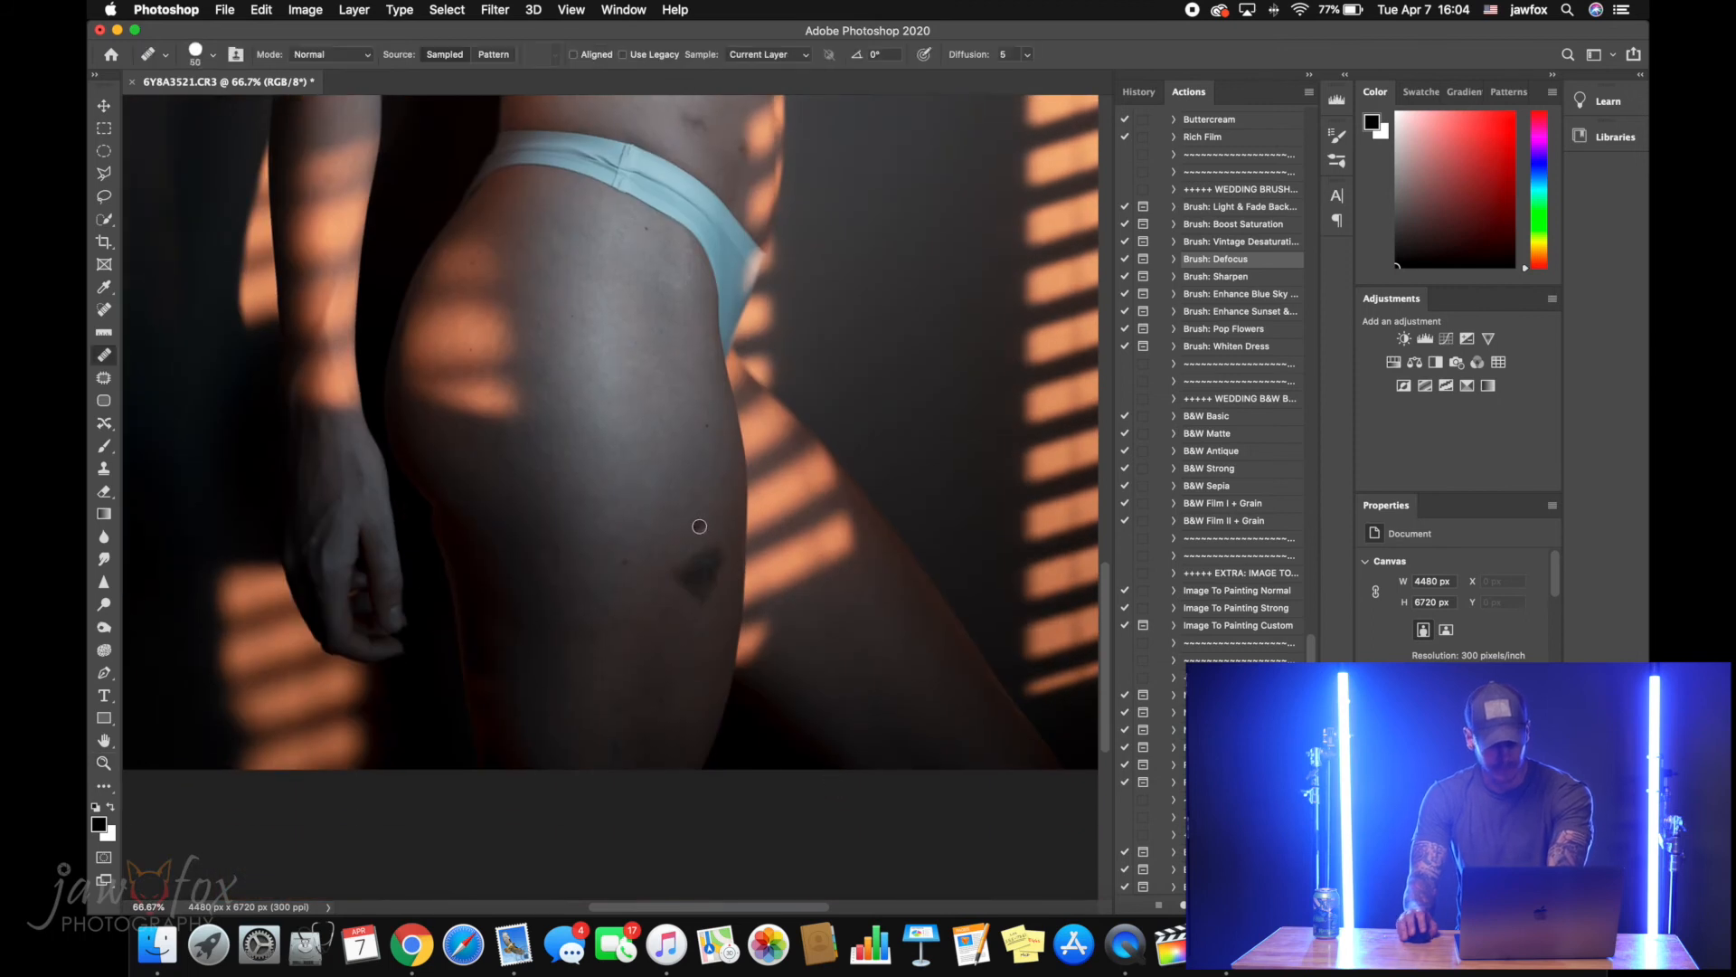
key("bracketright")
key("bracketright")
key("bracketright")
key("bracketright")
key("bracketright")
key("bracketright")
key("bracketright")
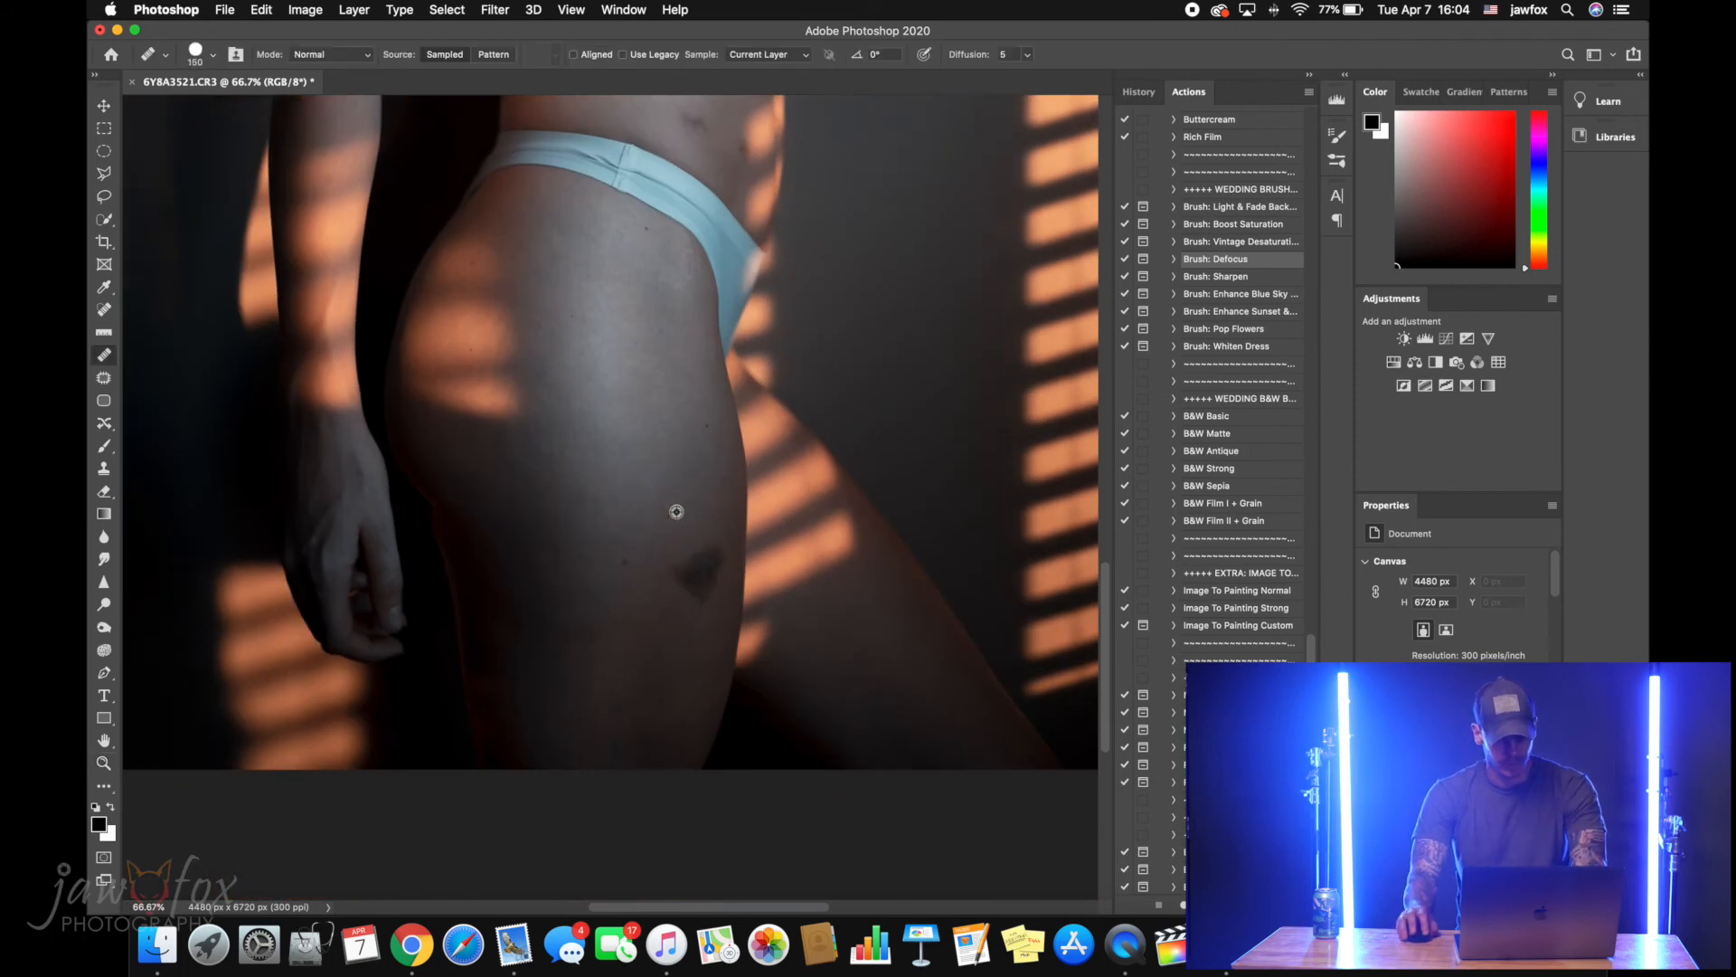
mouse_move(682, 561)
left_mouse_down()
mouse_move(697, 585)
mouse_move(709, 531)
left_mouse_up()
left_click(695, 545, "alt")
left_click(693, 600)
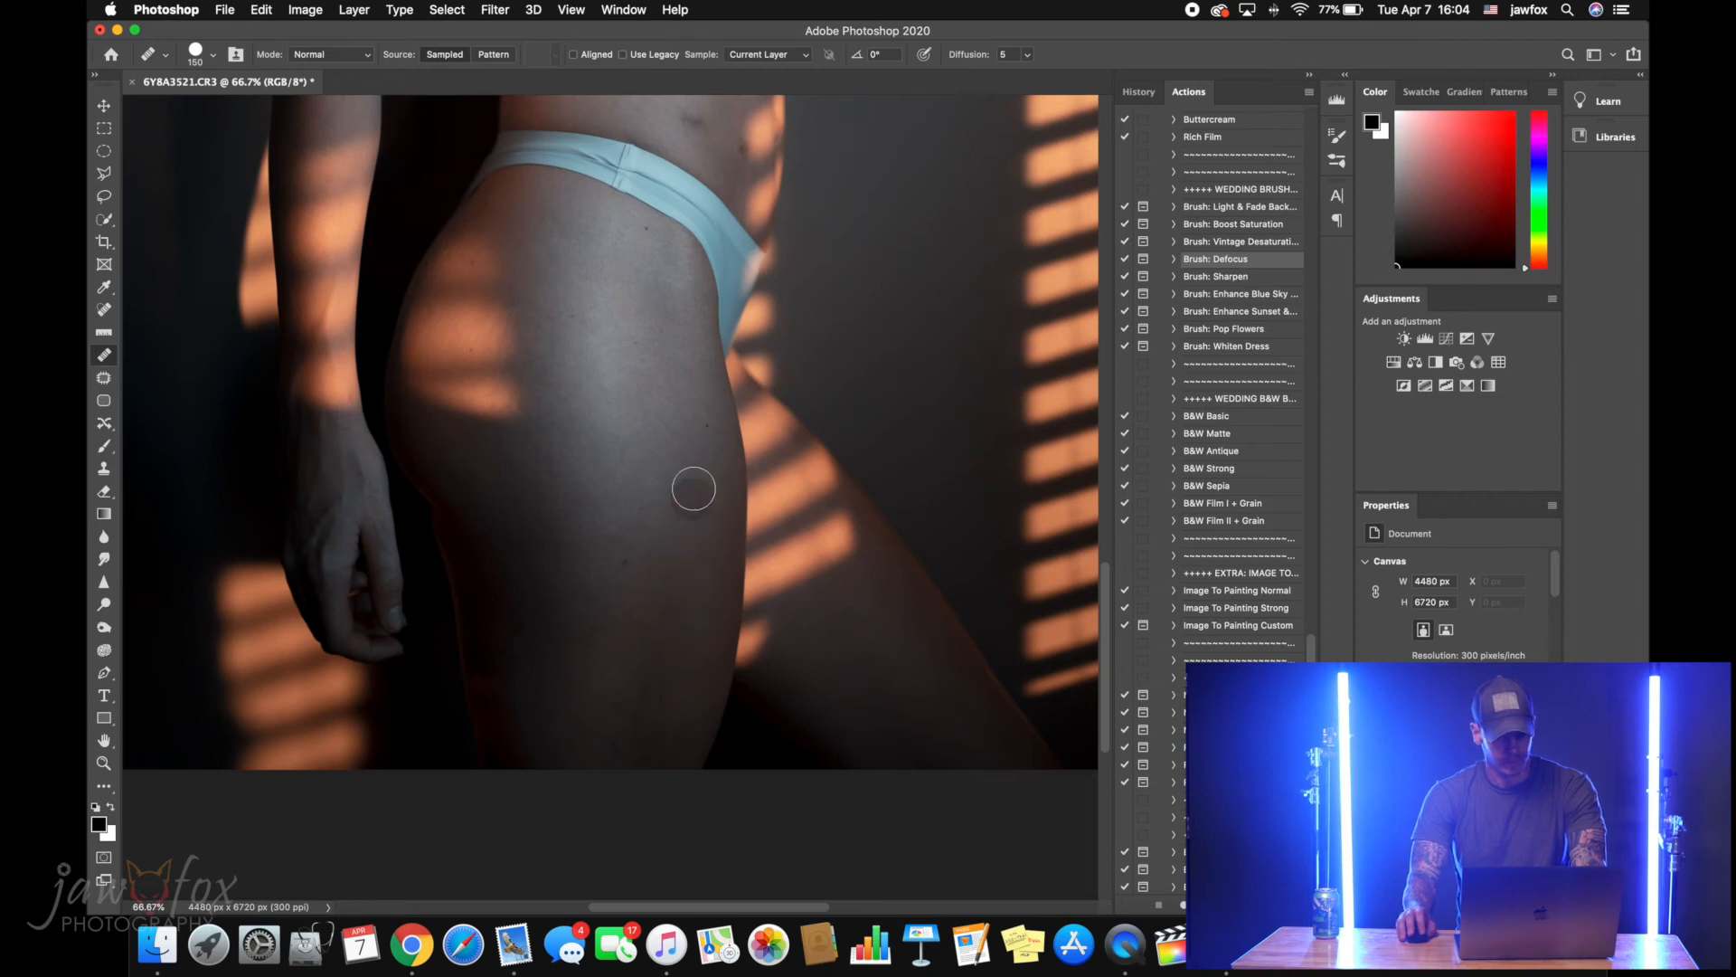
scroll(678, 476, "up", 10)
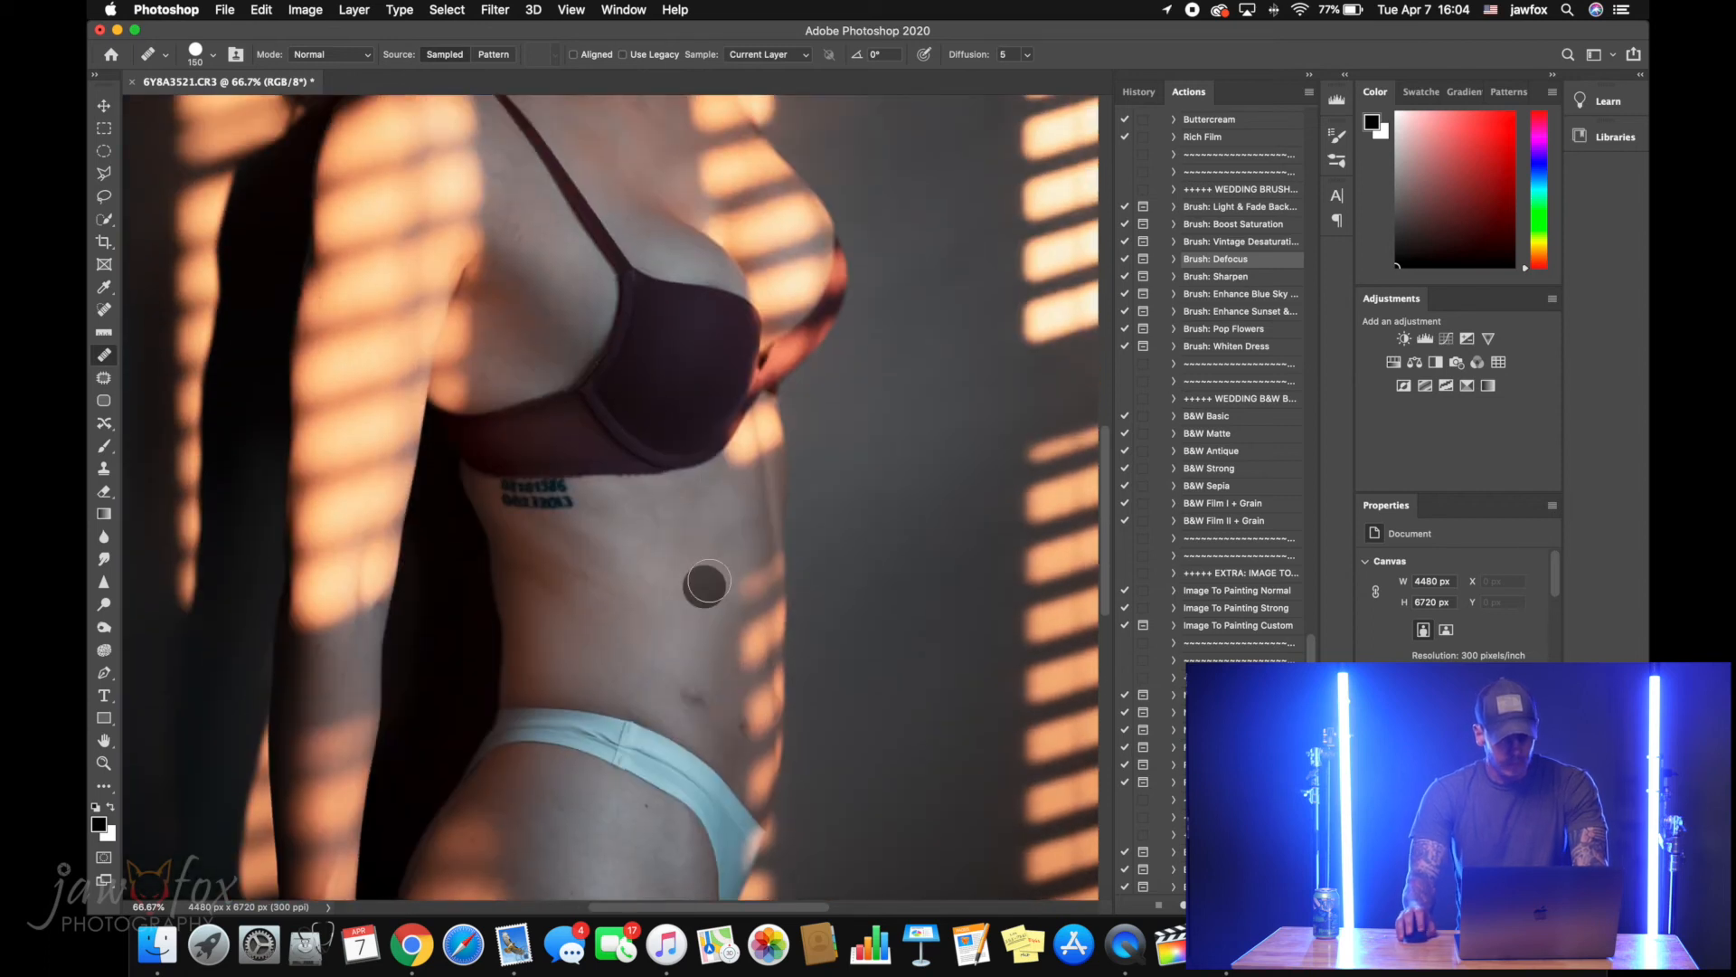
scroll(723, 567, "up", 10)
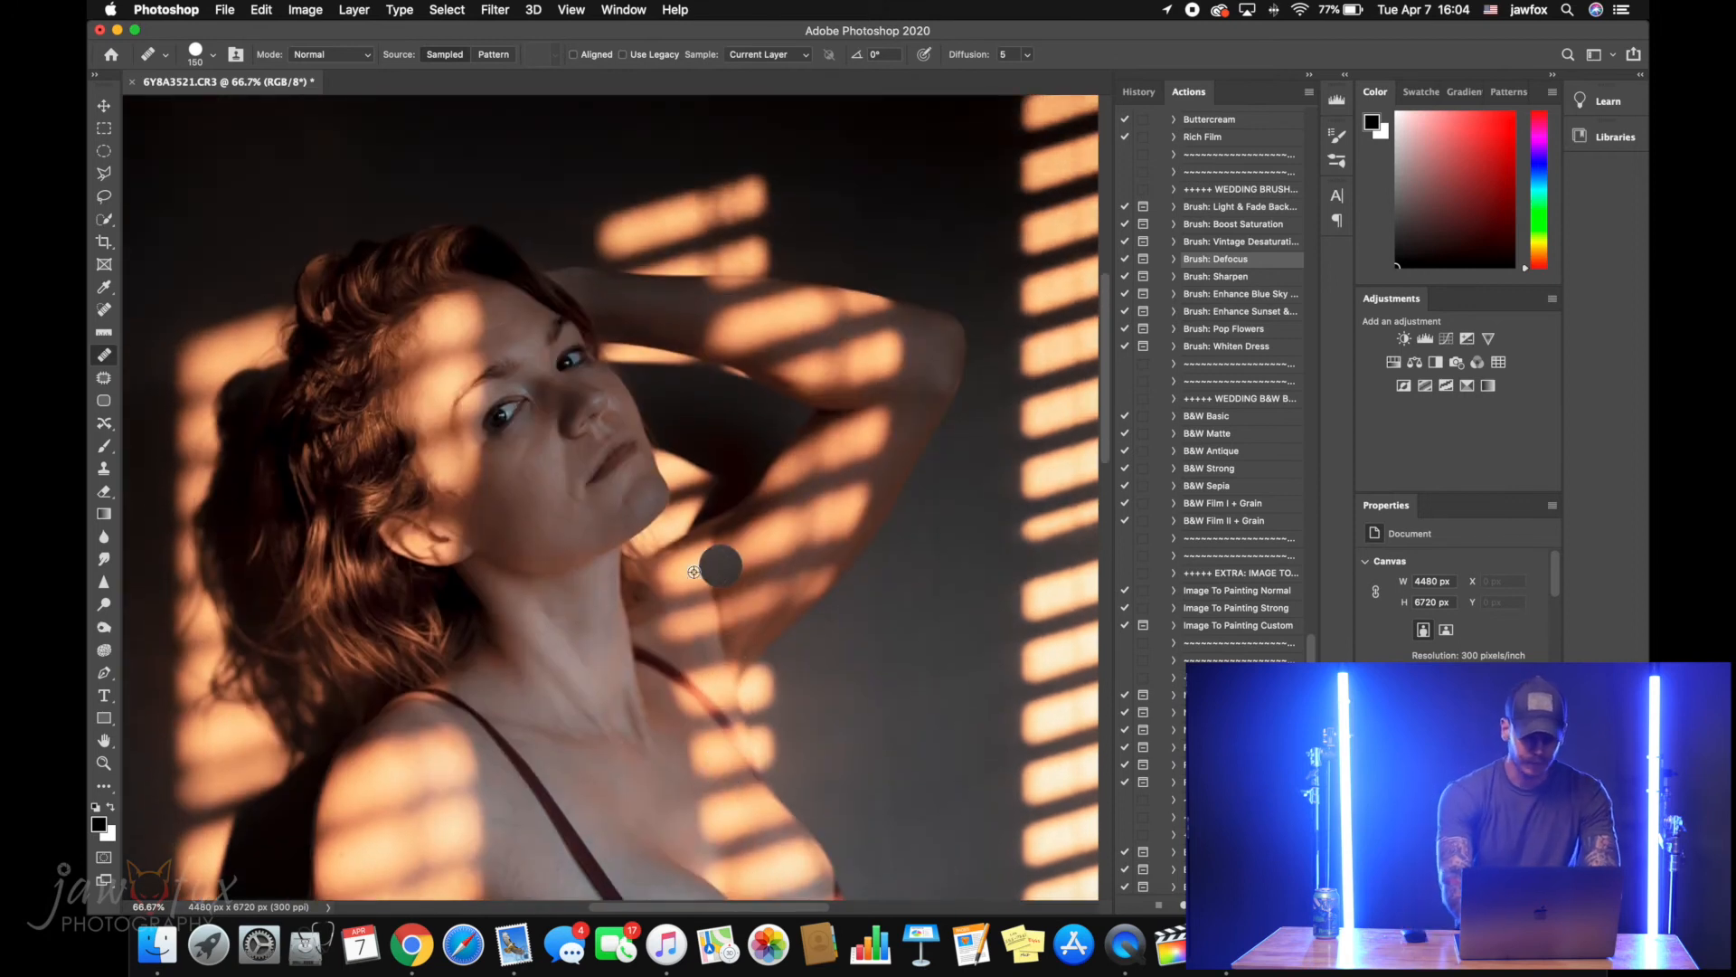
key("super+0")
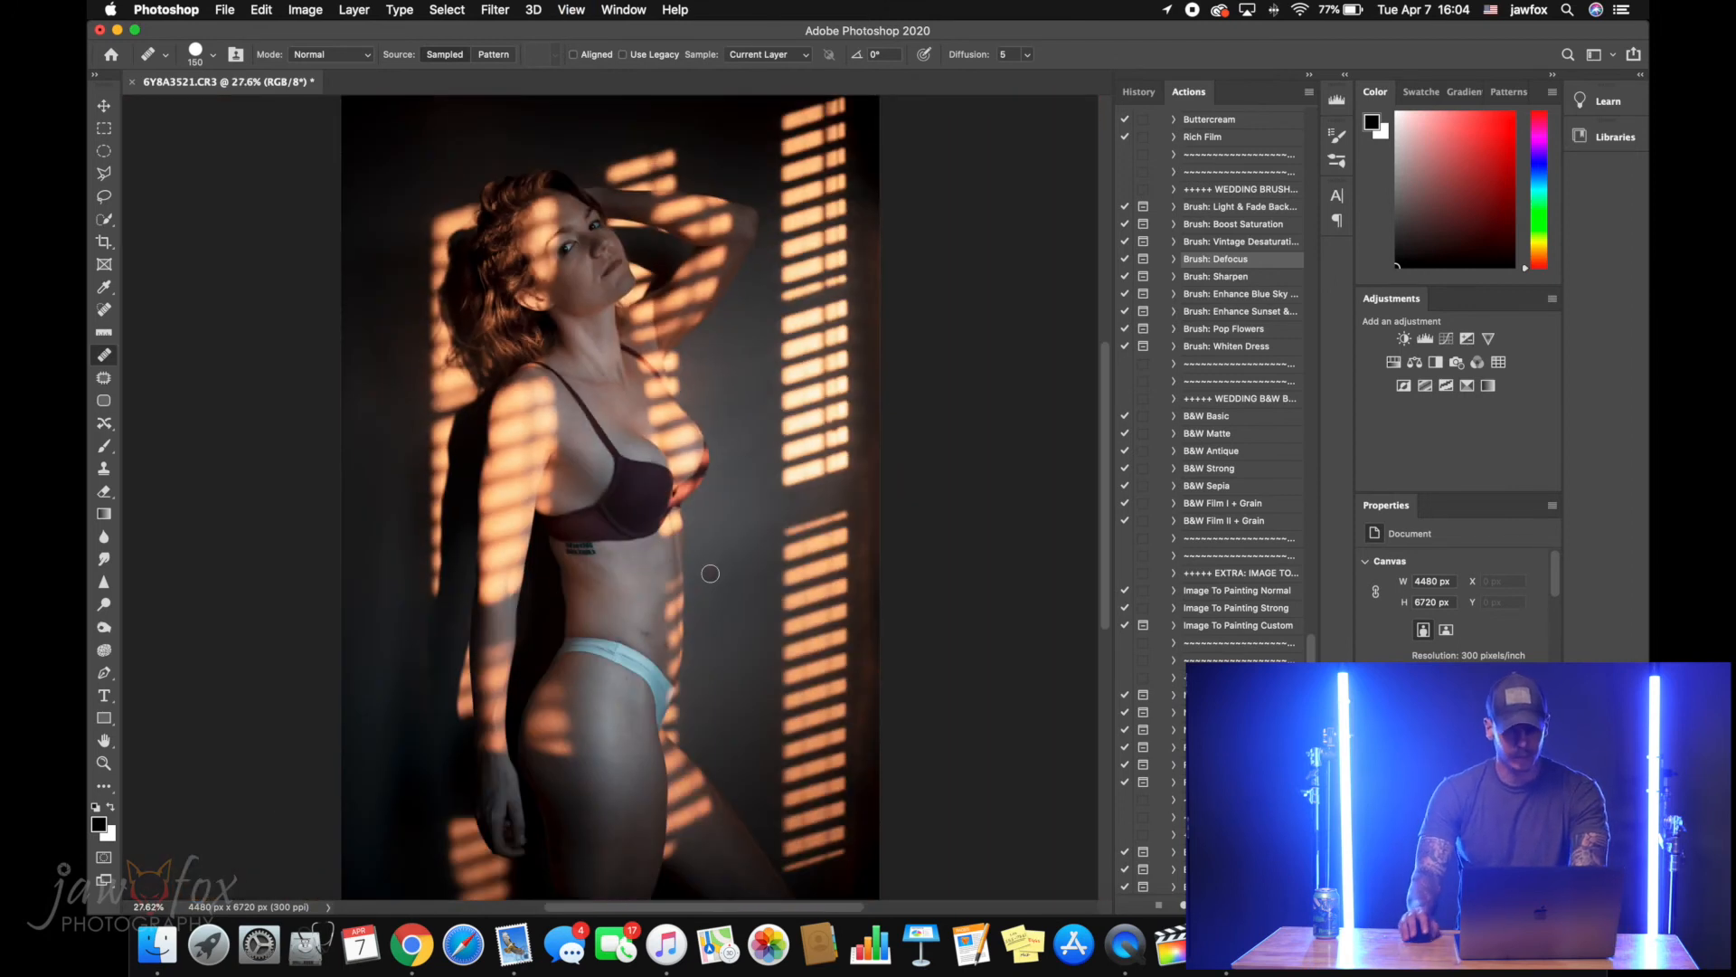
Soften the whole image with the Camera Raw Filter by setting Clarity to -15
key("z")
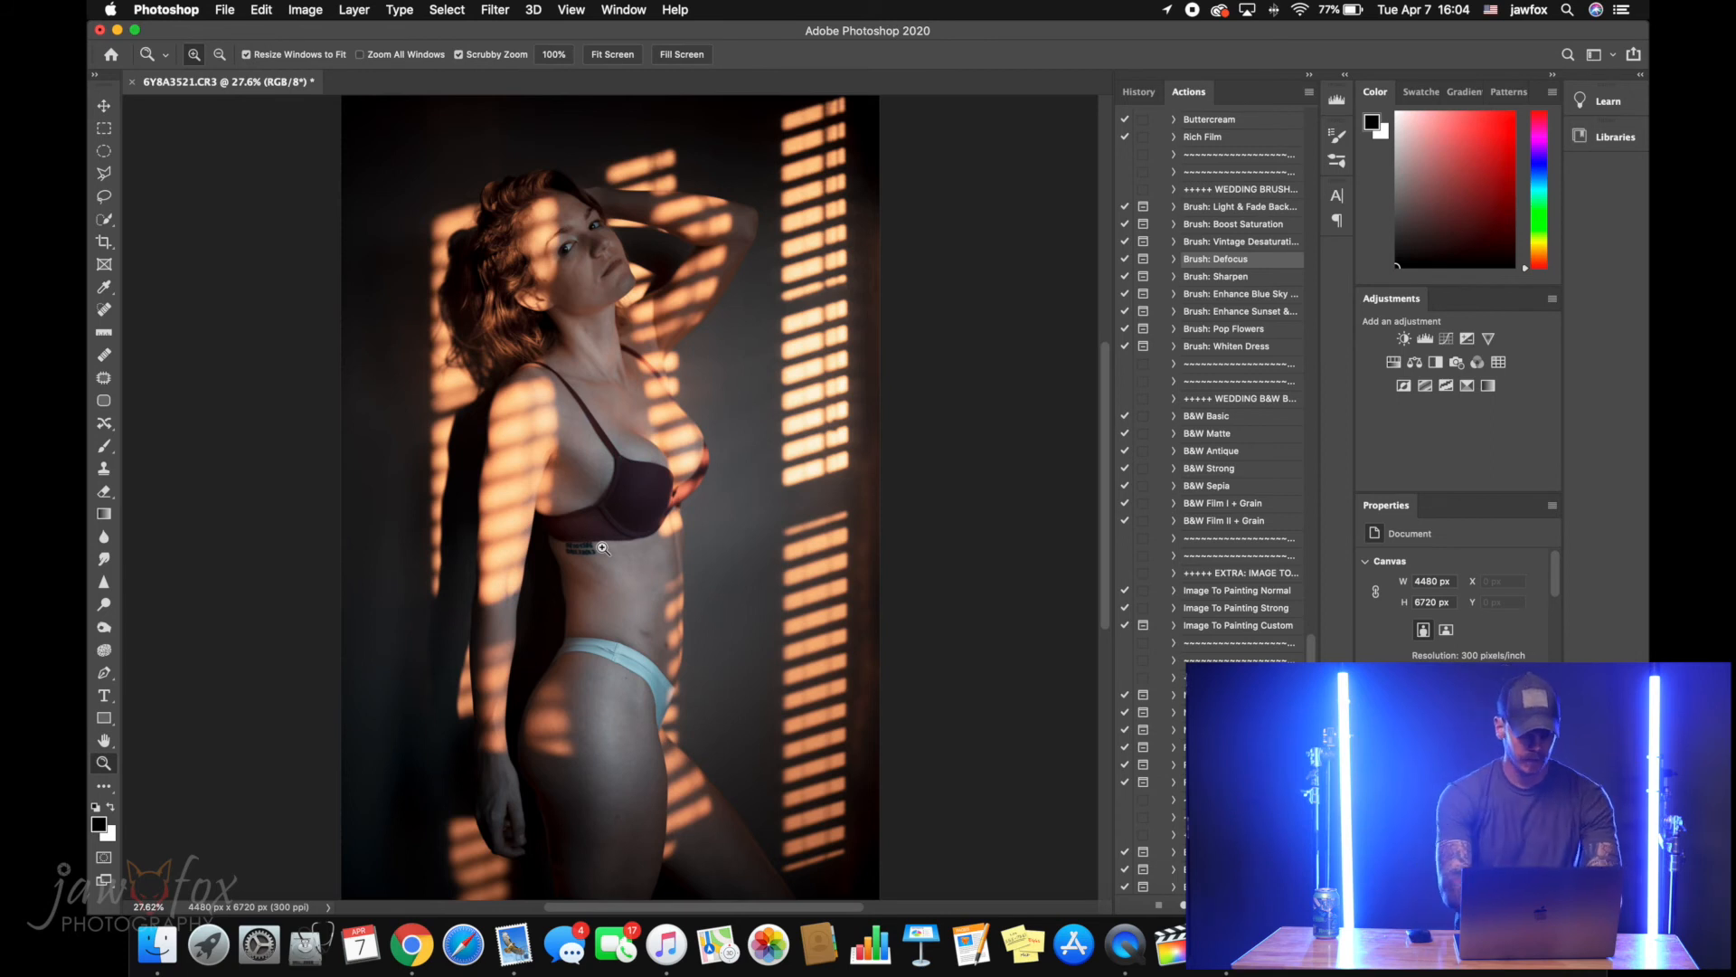
key("super+shift+a")
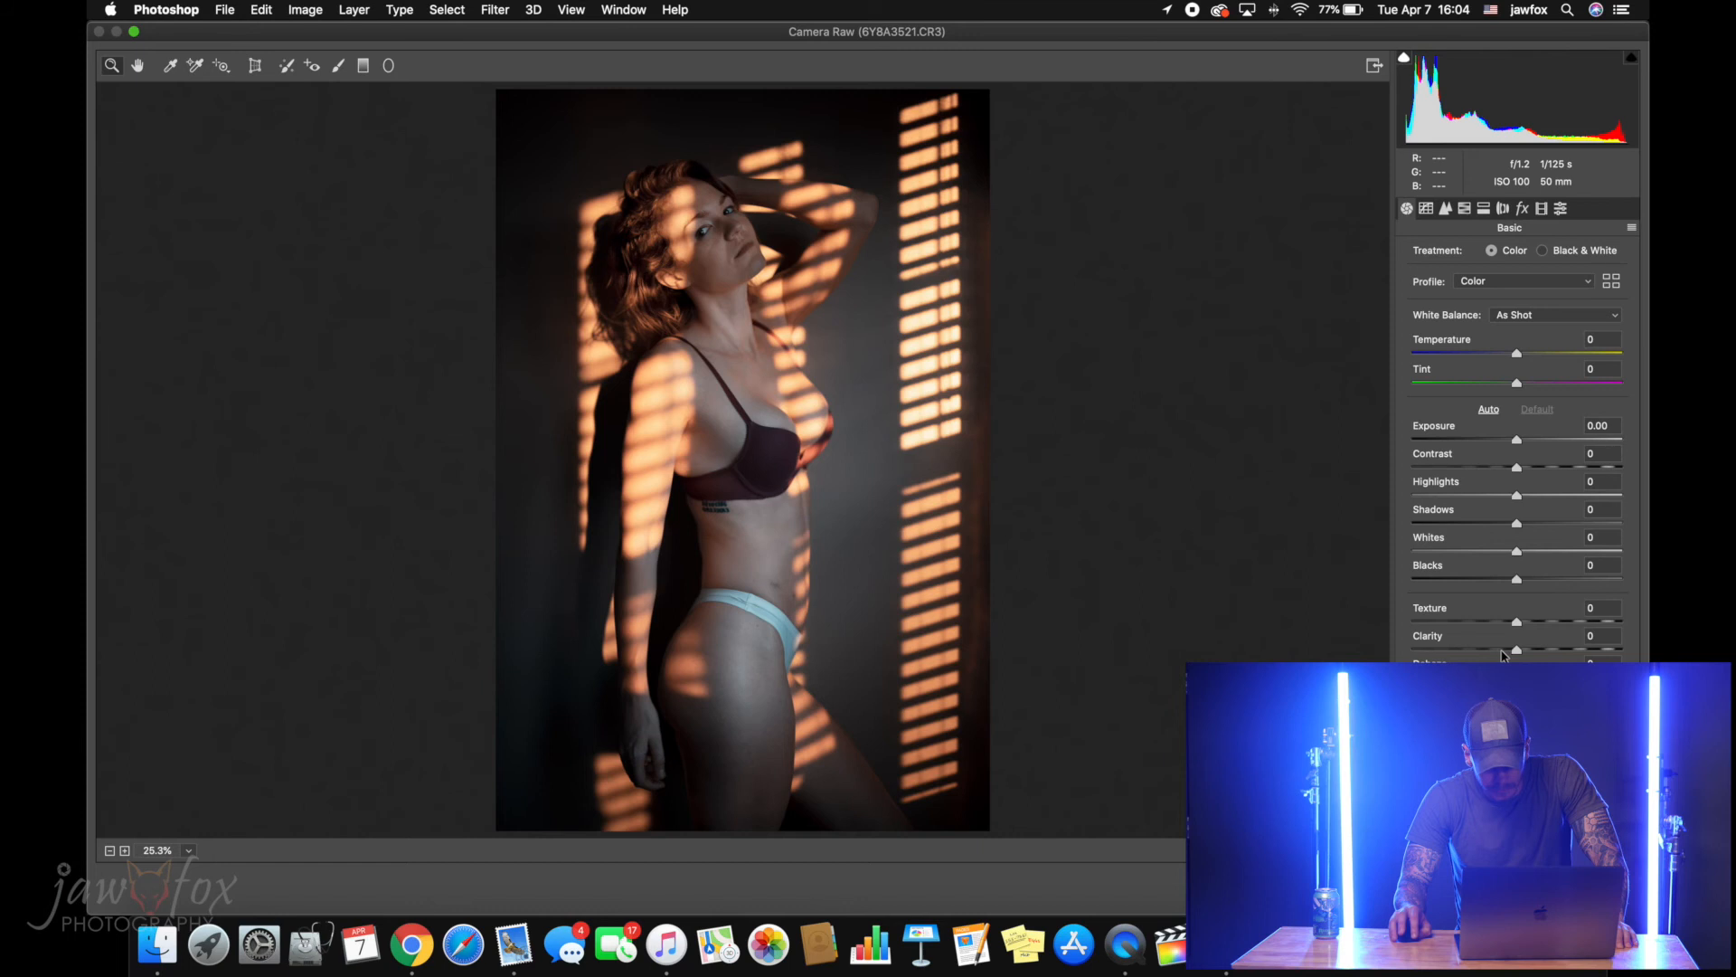
left_click(1501, 649)
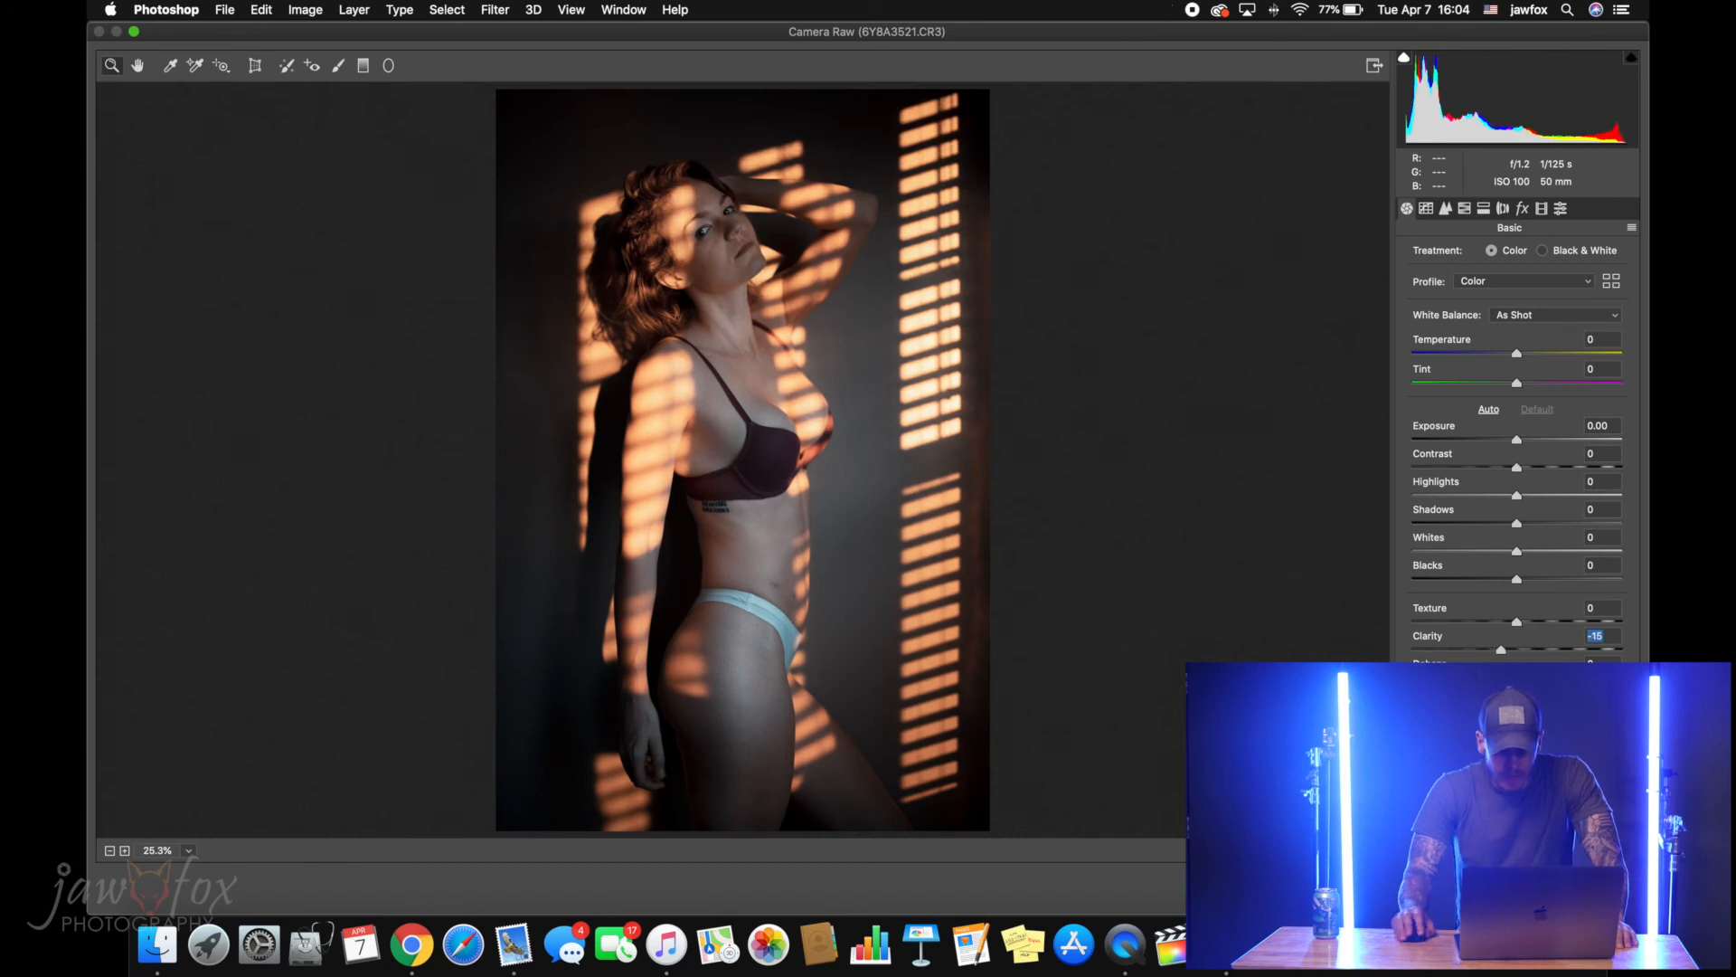
key("Return")
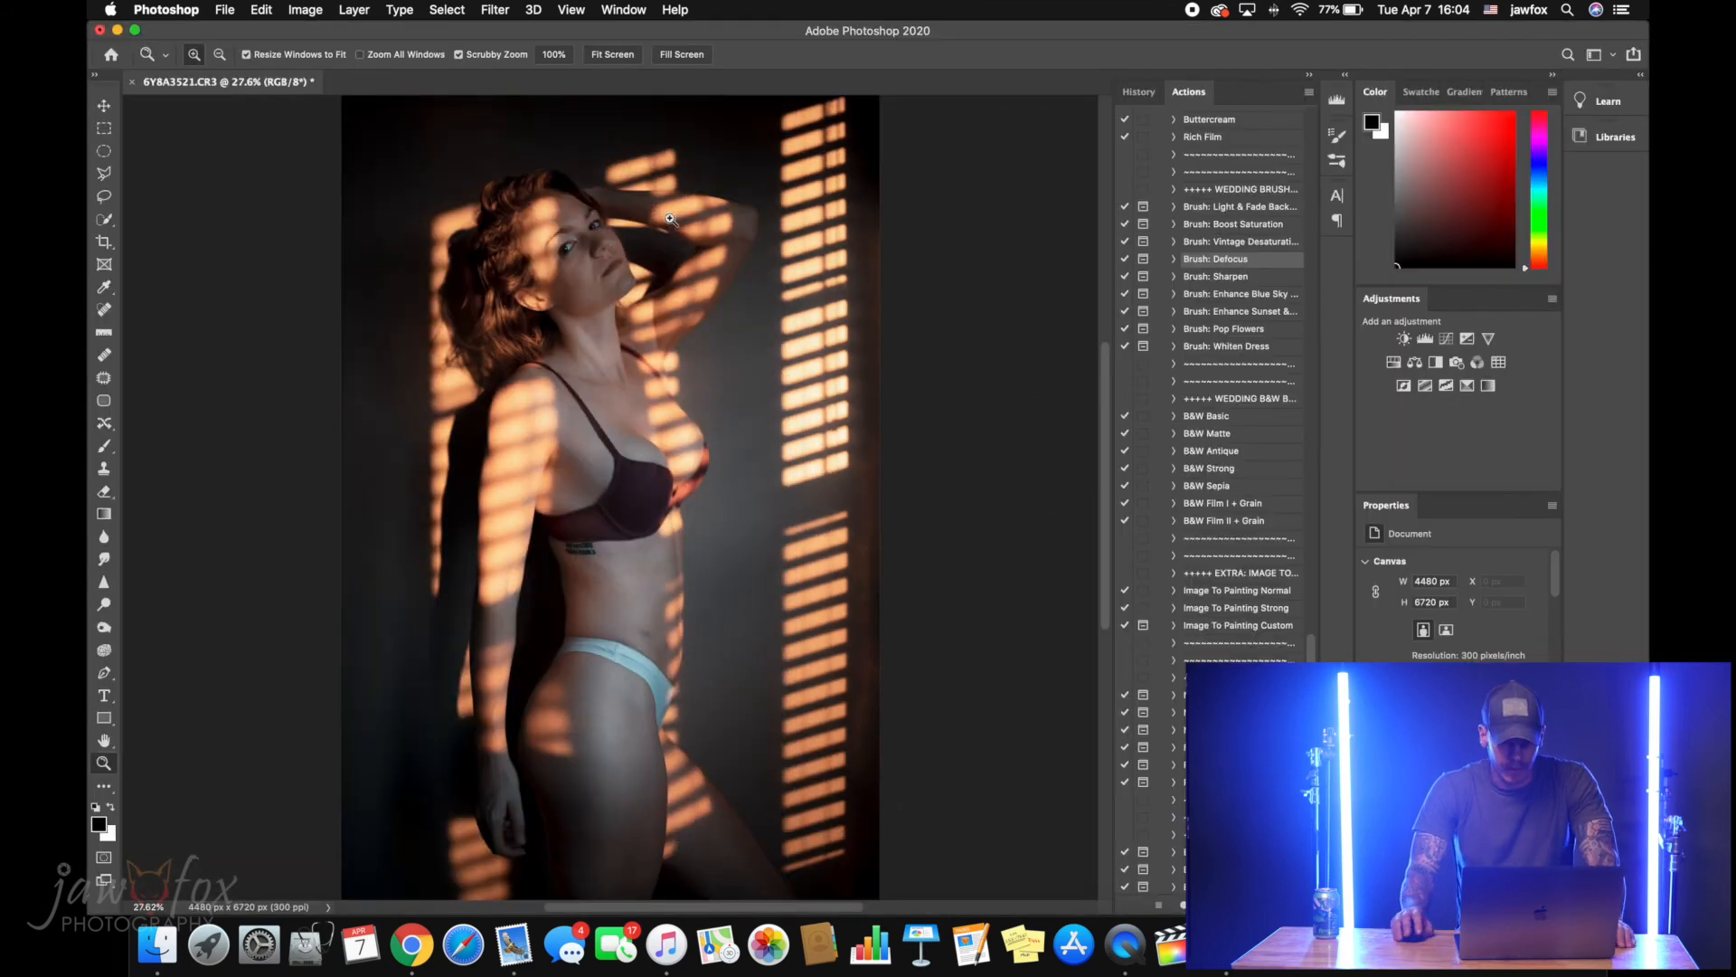
Run the Brush: Sharpen action on the portrait and dismiss its instructions
left_click_drag(571, 240, 884, 252)
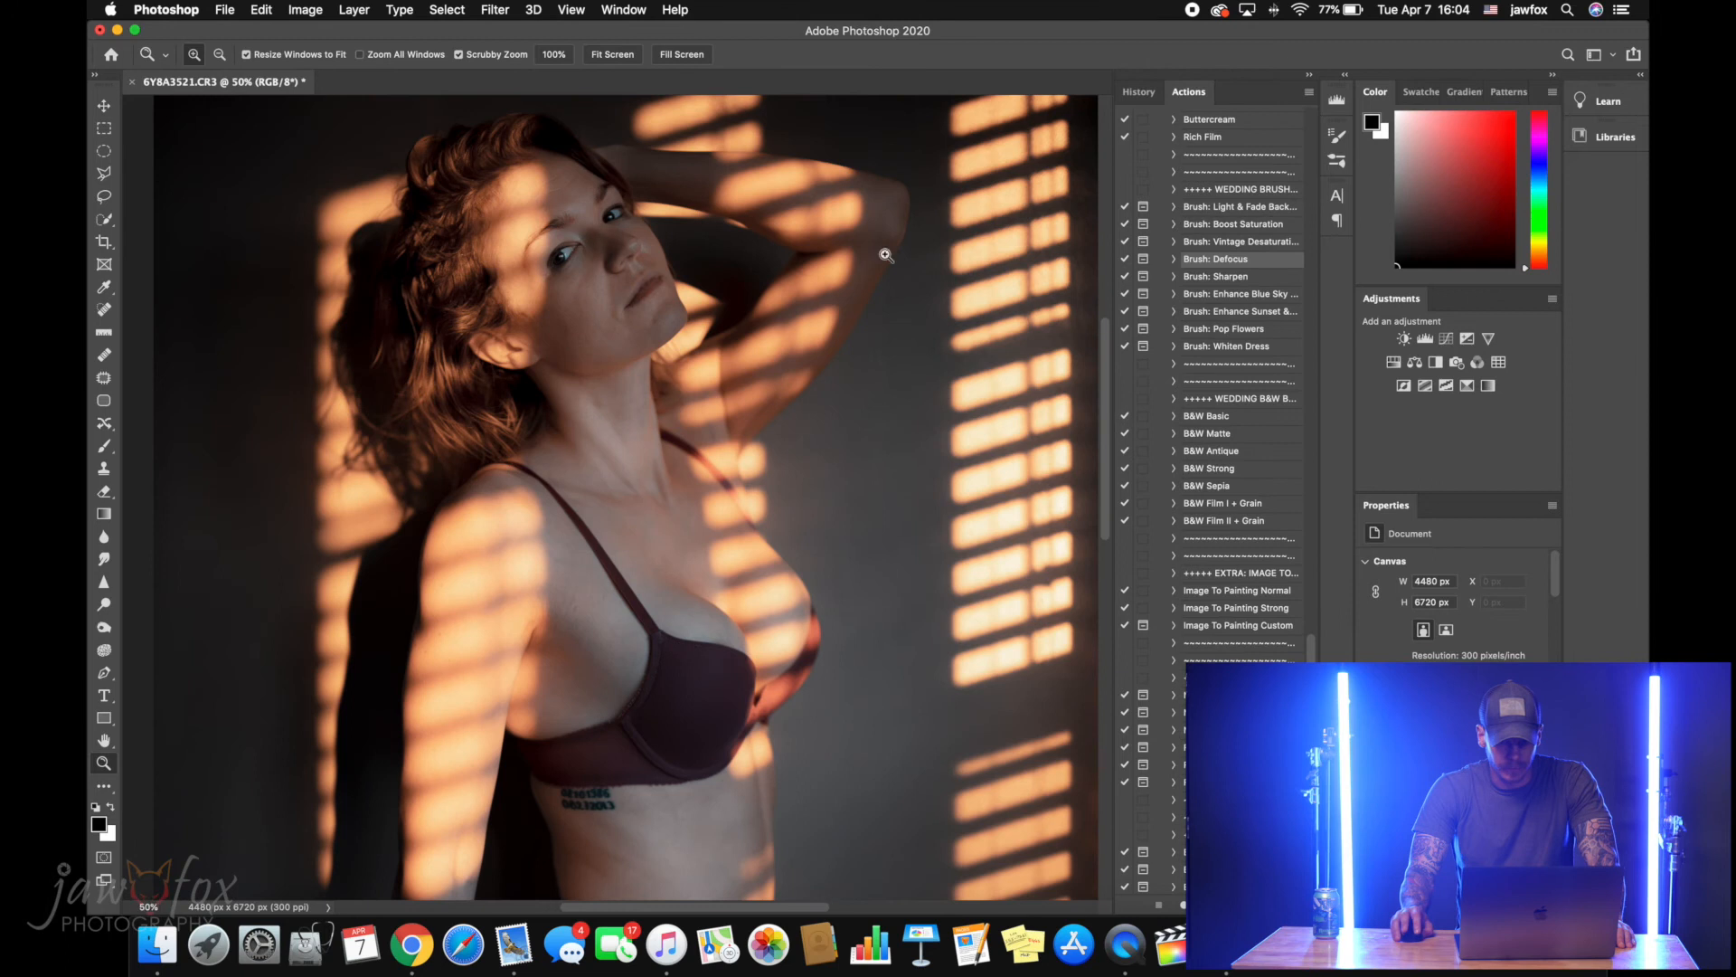
left_click(1226, 276)
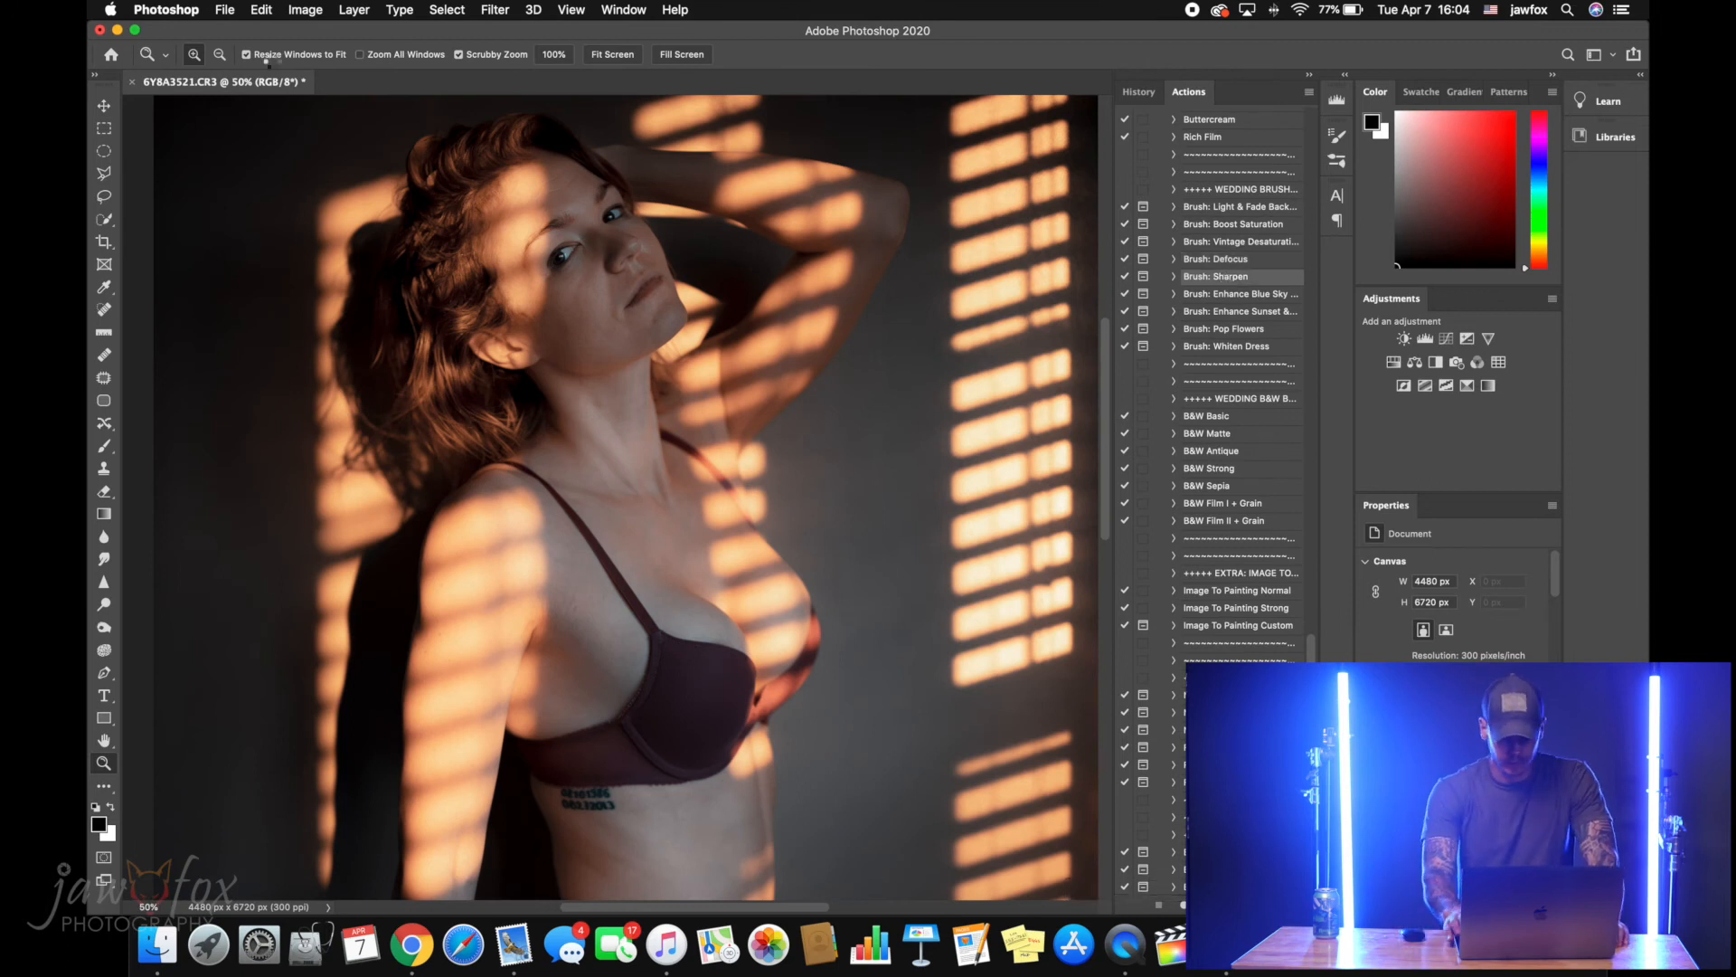
key("Return")
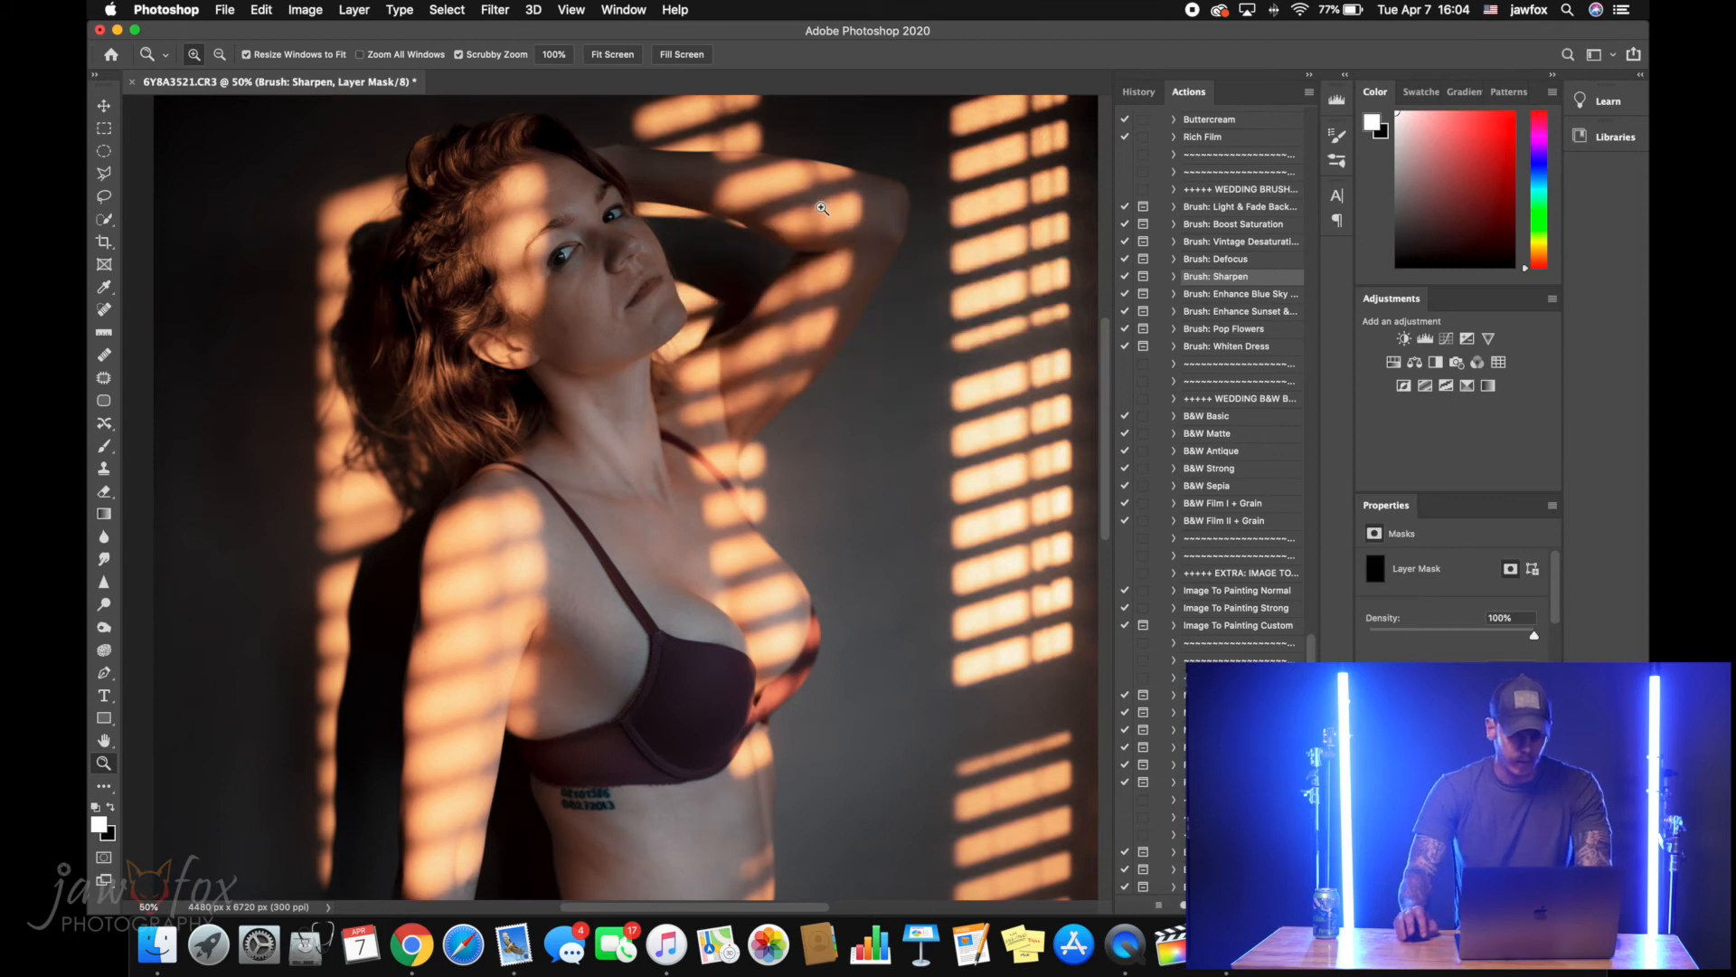
Paint white on the Brush: Sharpen mask over the facial details, starting with the eyes, using an 80 px brush at 51% opacity
left_click(547, 258)
left_click(547, 257)
left_click(547, 258)
left_click(546, 258)
key("b")
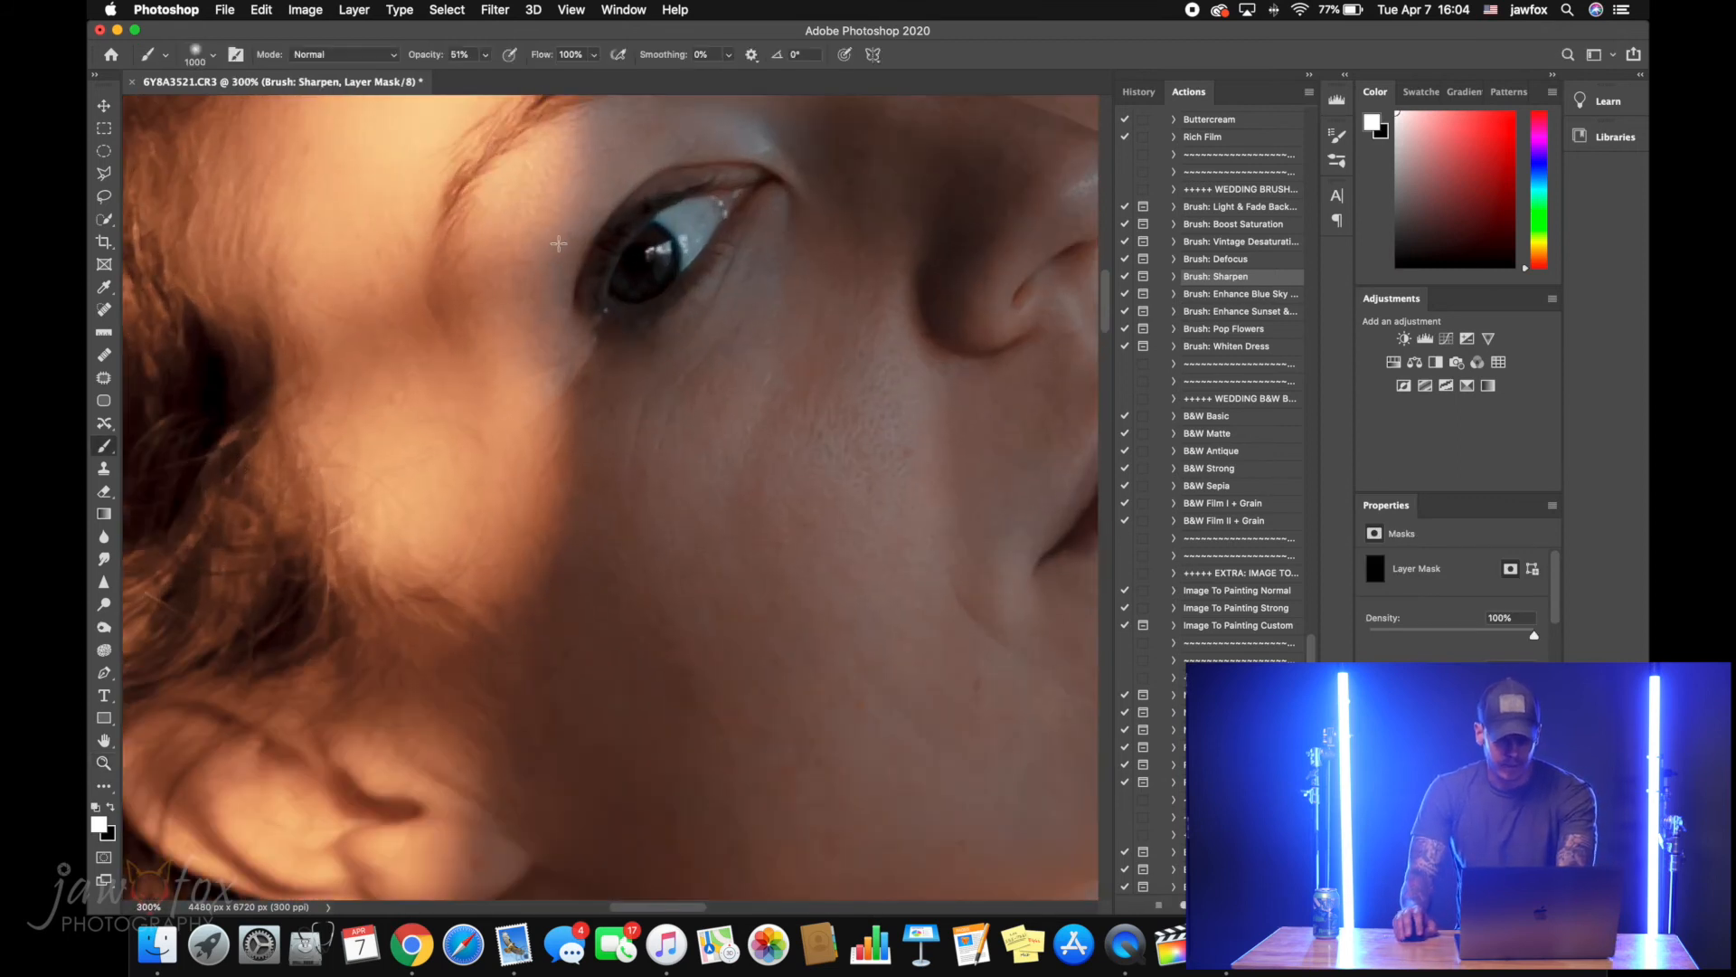
key("bracketleft")
key("bracketleft")
key("bracketleft")
key("bracketleft")
key("bracketleft")
key("bracketleft")
key("bracketleft")
key("bracketleft")
key("bracketleft")
key("bracketleft")
key("bracketleft")
key("bracketleft")
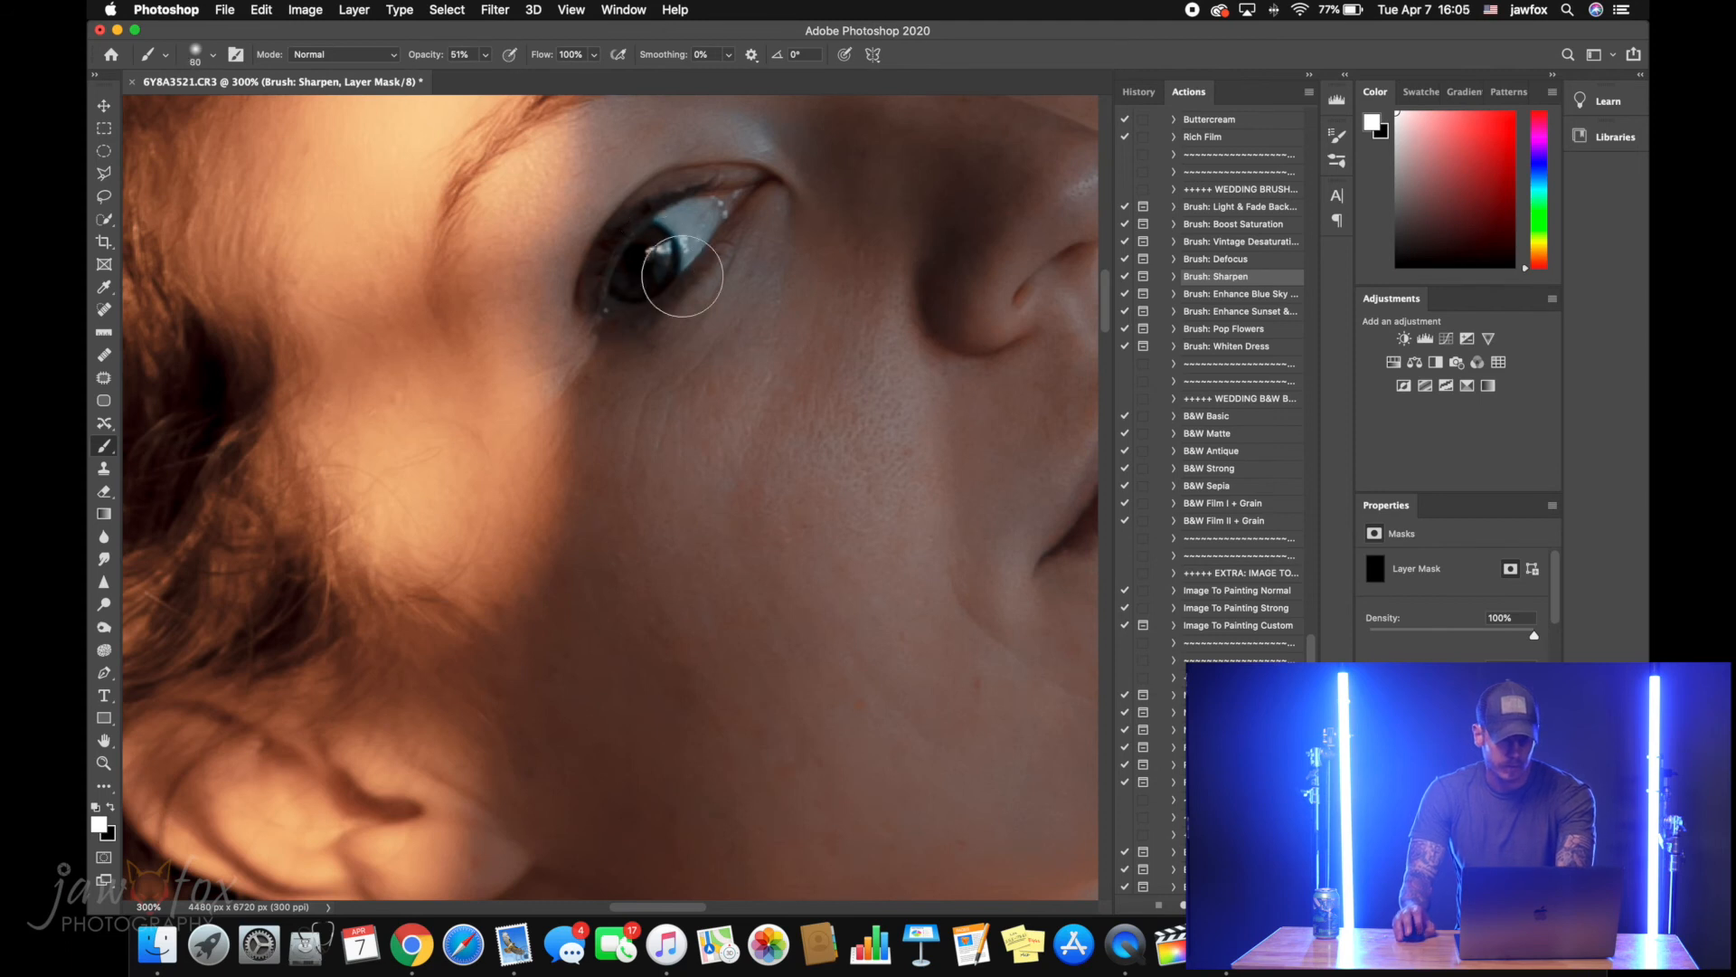
scroll(688, 253, "up", 10)
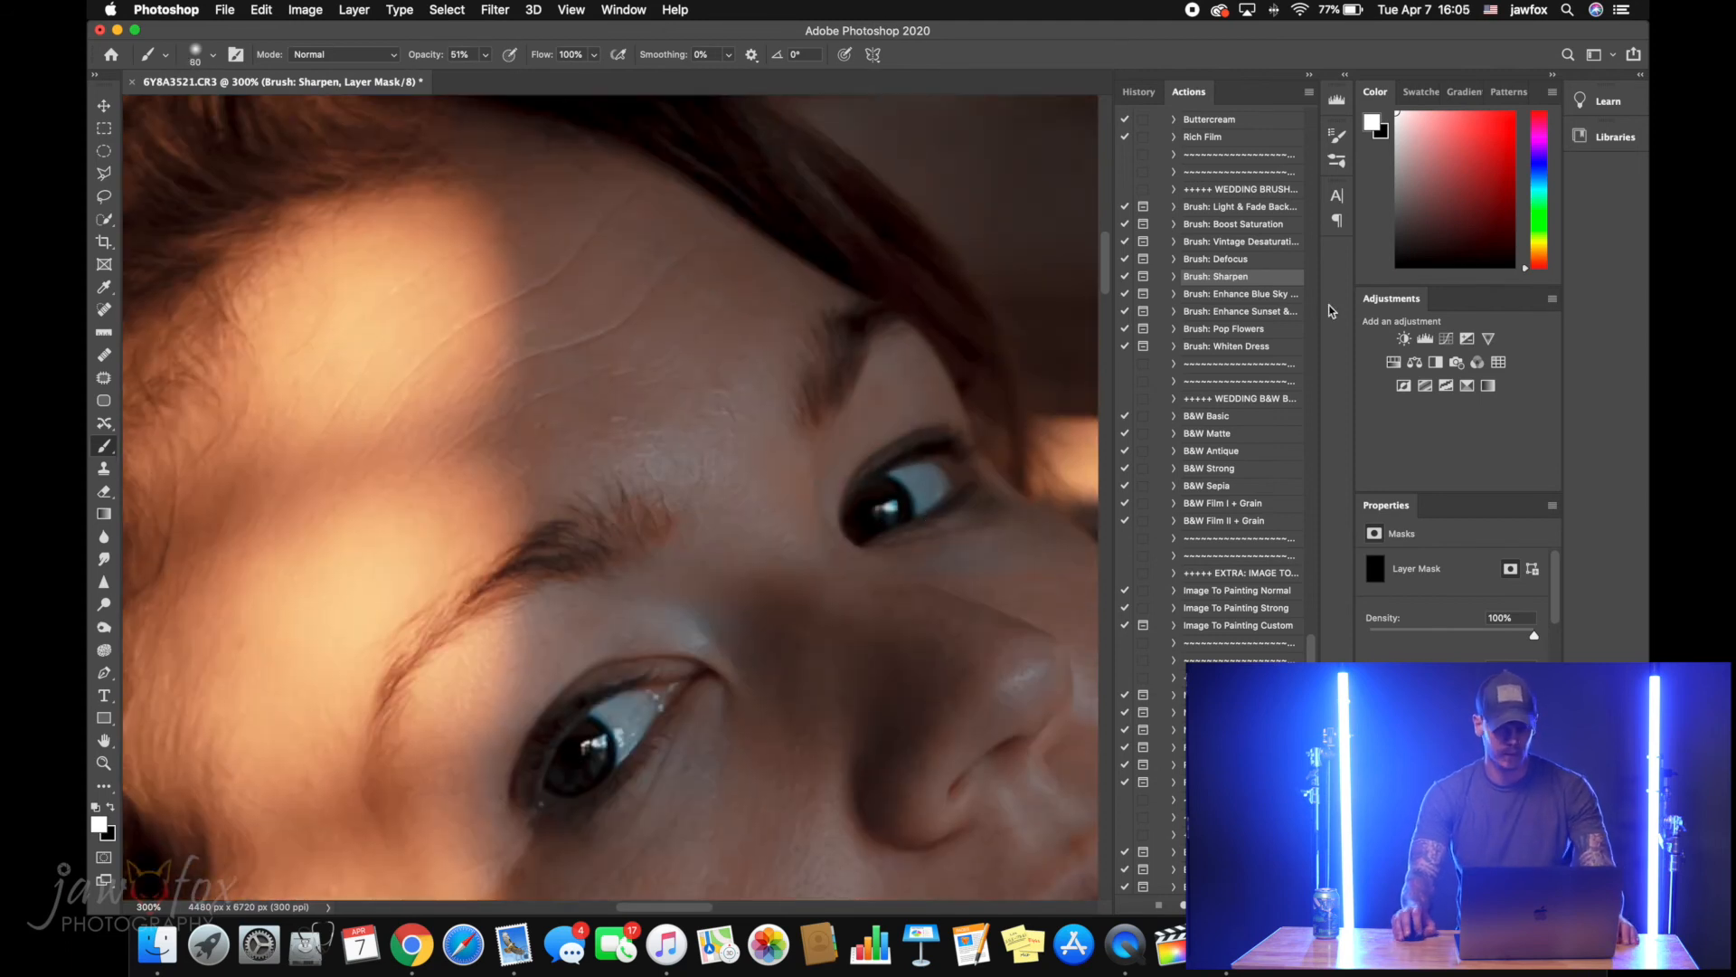
scroll(181, 377, "down", 10)
scroll(230, 359, "right", 3)
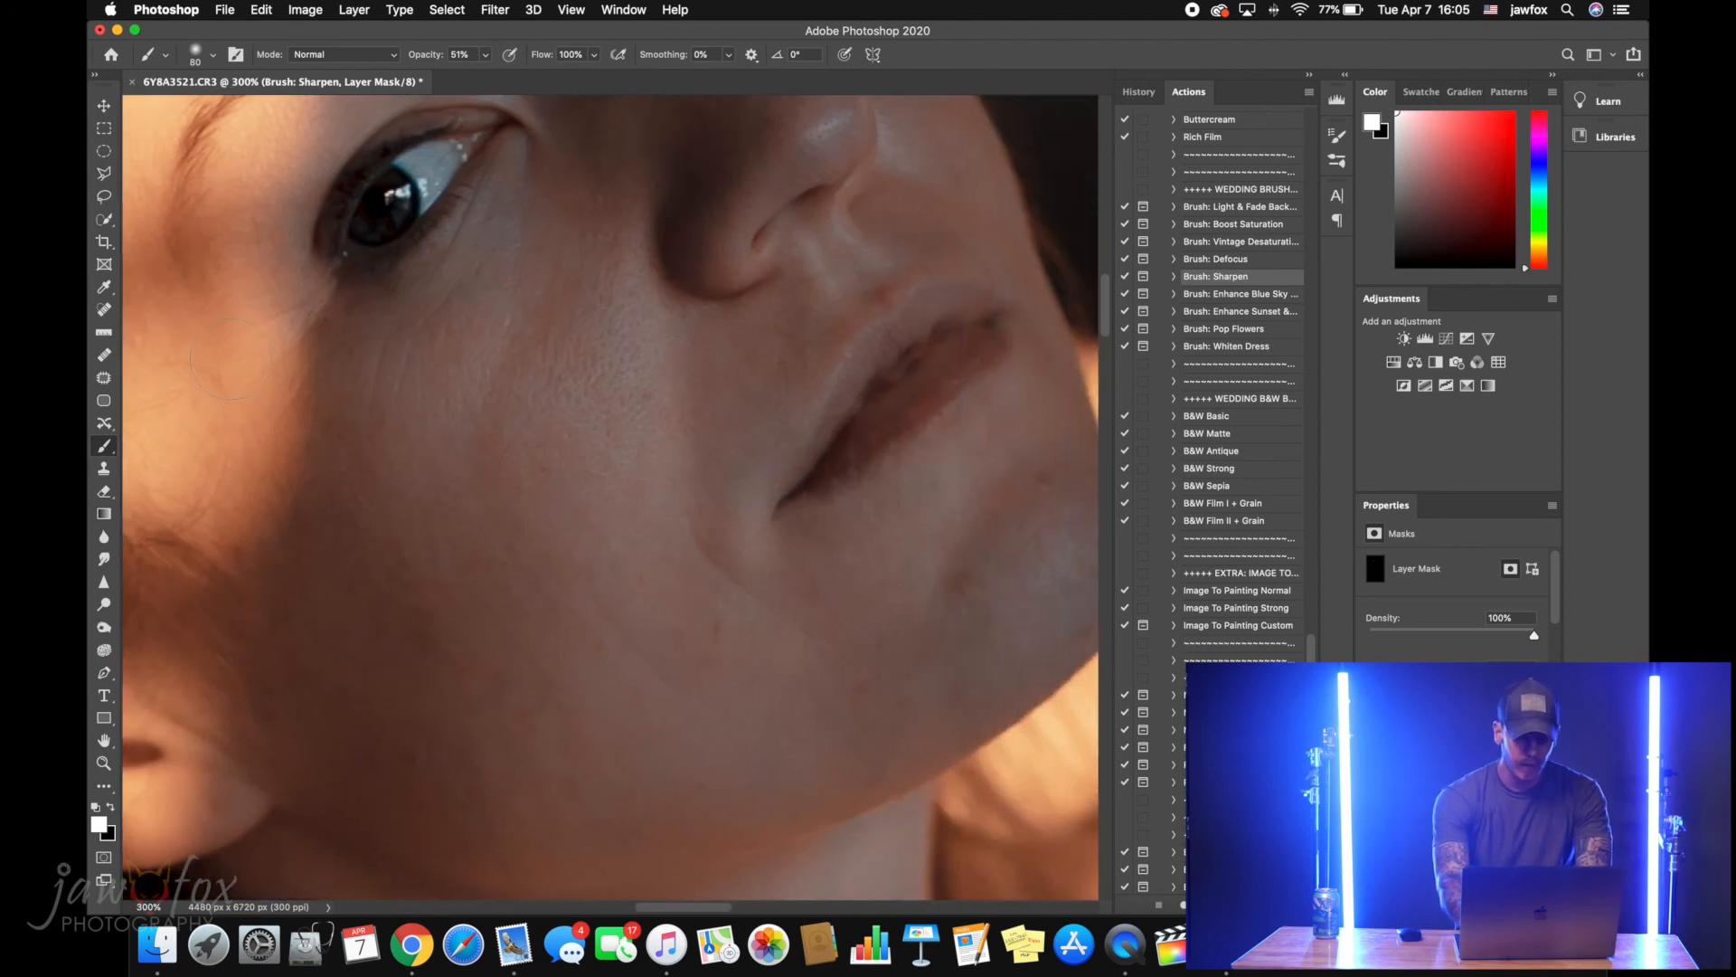
Merge the Brush: Sharpen layer into the image below
key("super+0")
key("z")
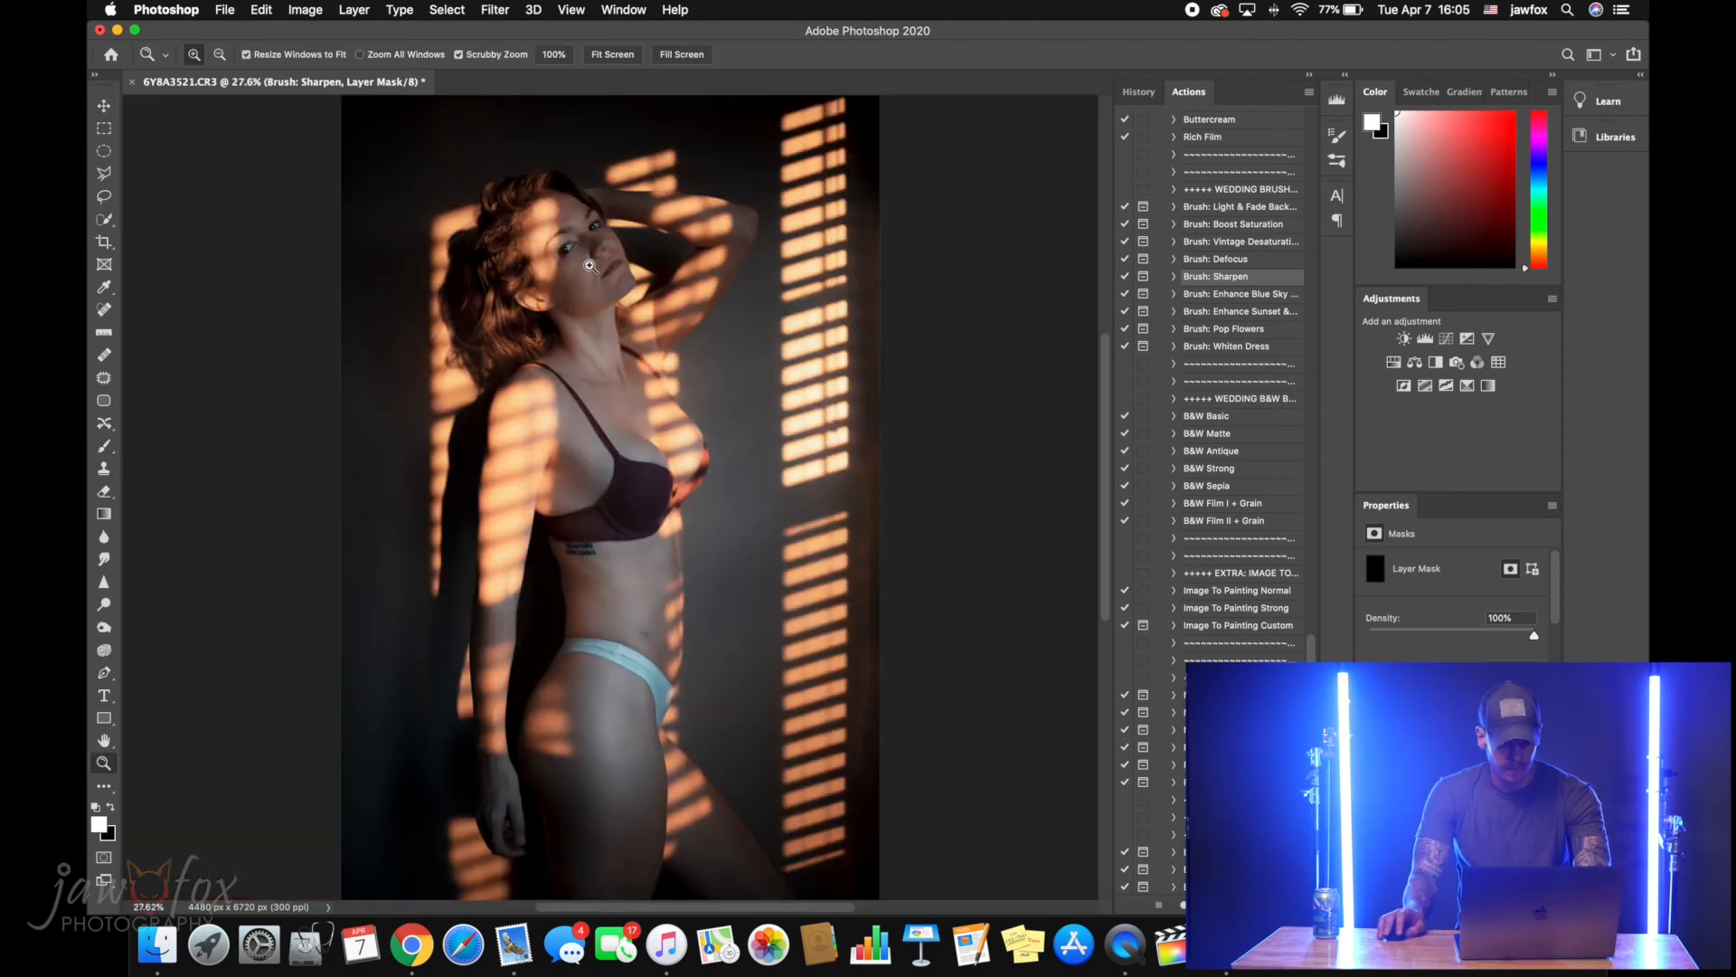
key("super+e")
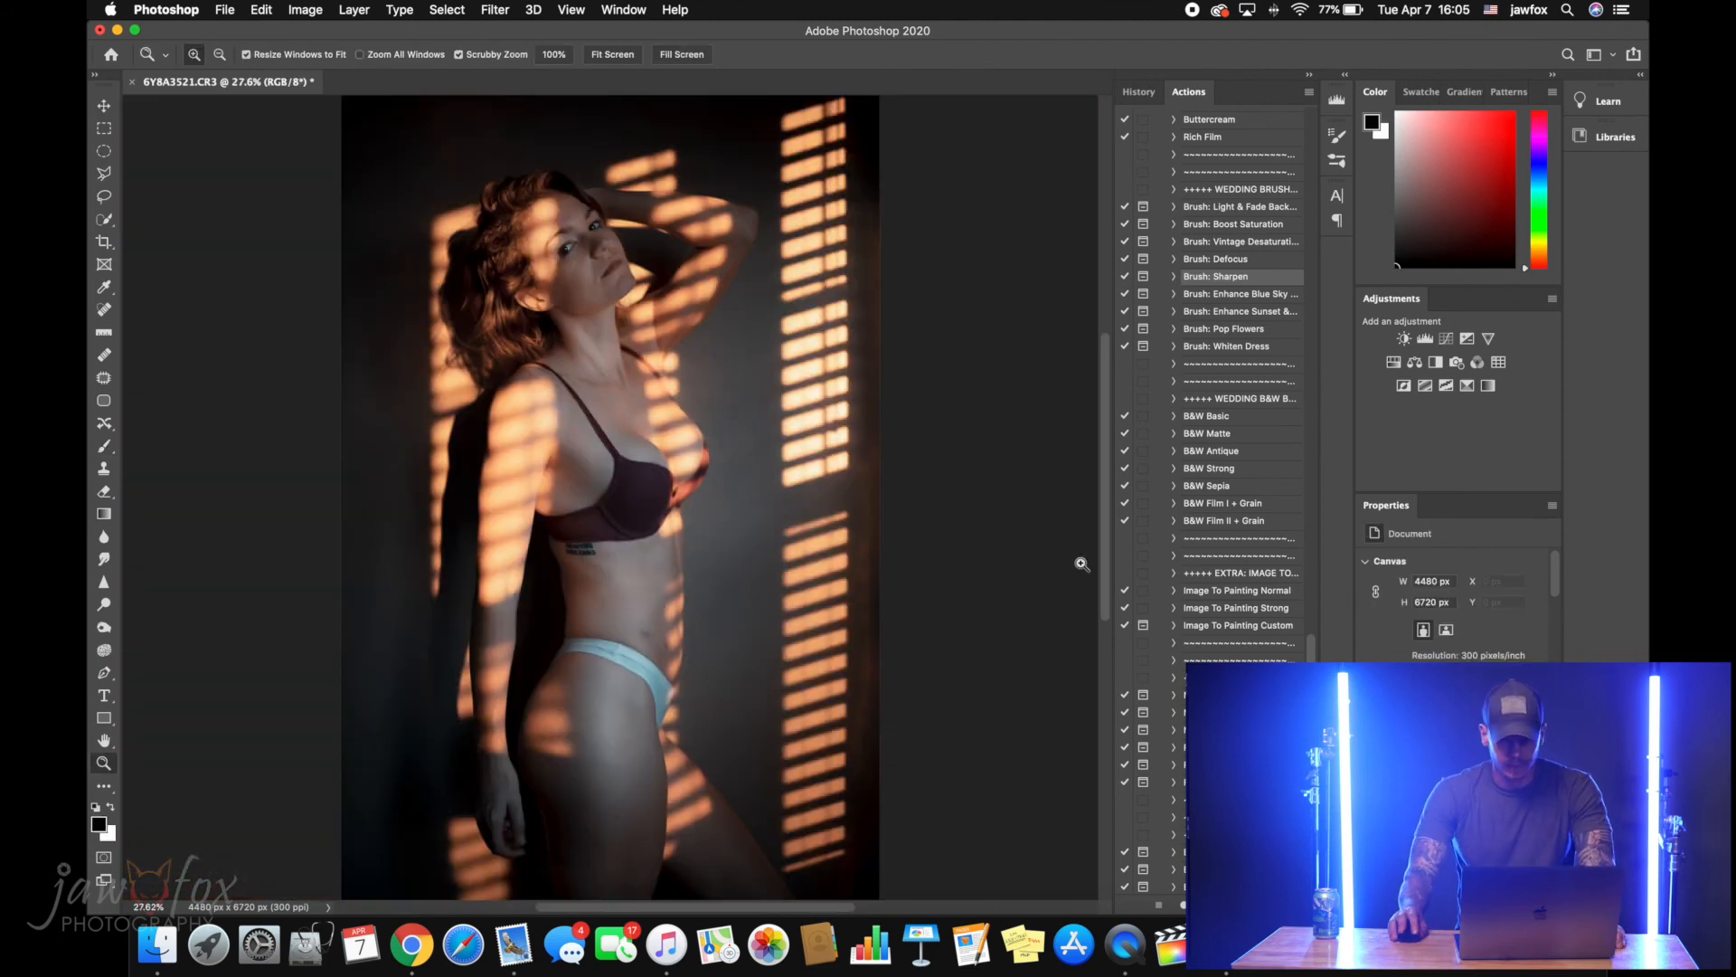
Run the Brush: Defocus action on the portrait and dismiss its instructions
left_click_drag(568, 235, 845, 287)
left_click(1193, 259)
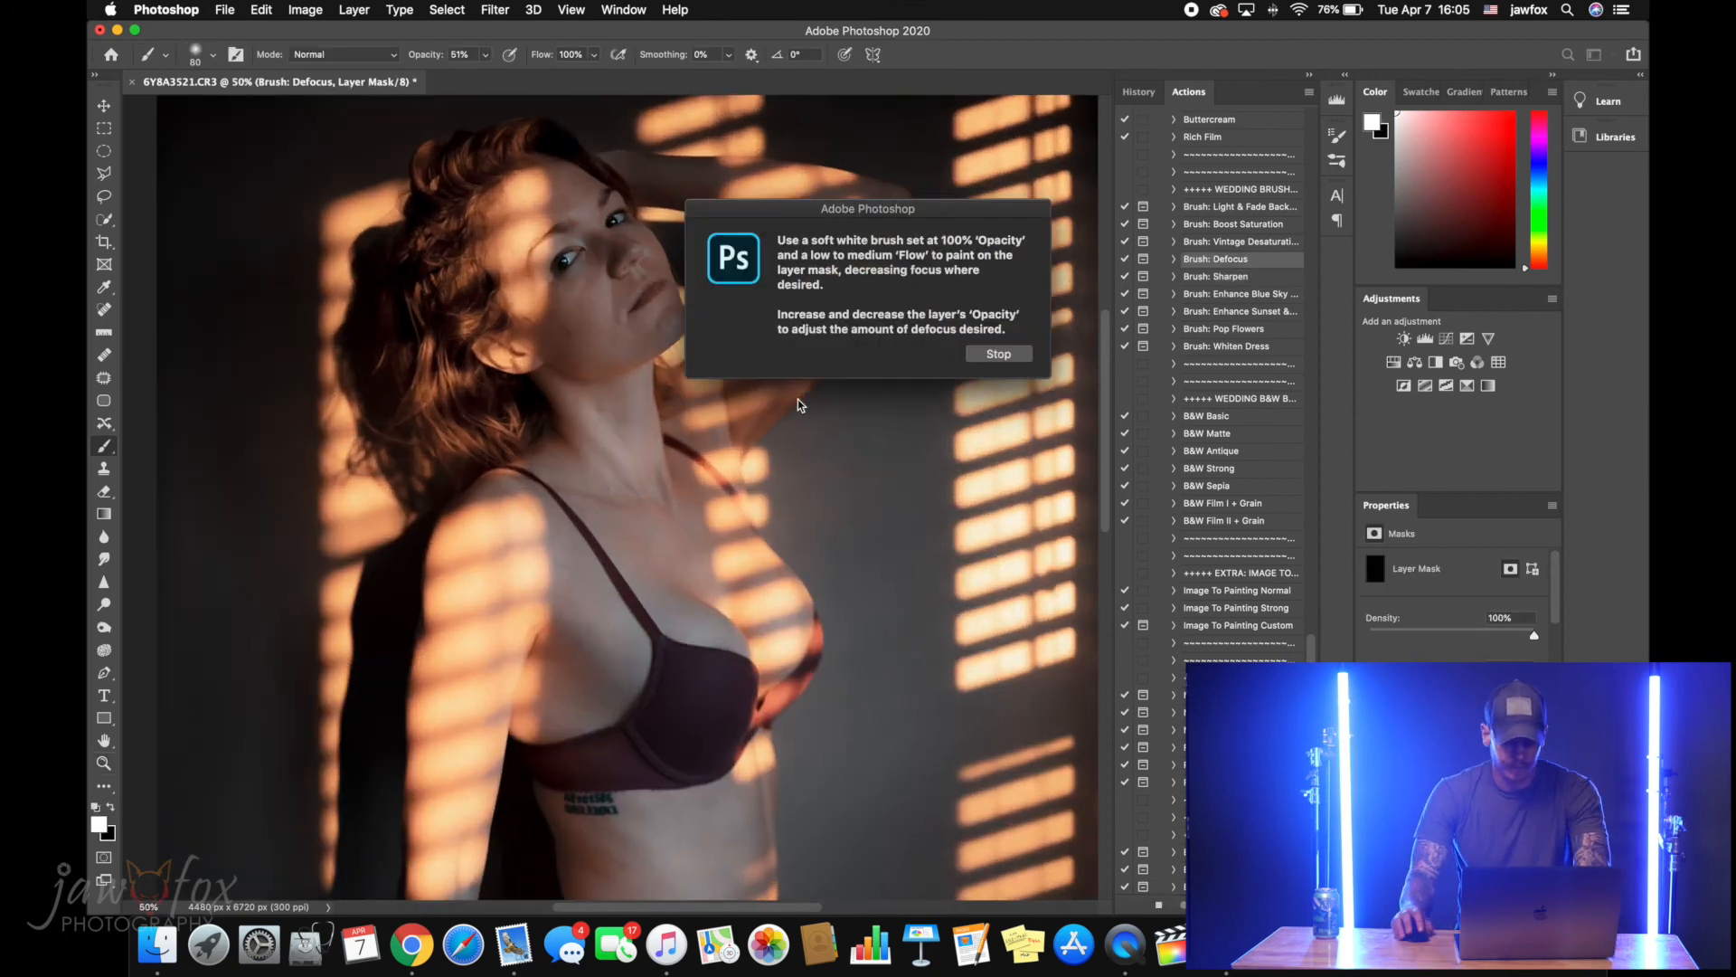
key("Return")
Paint white on the Brush: Defocus mask to smooth the shaded facial skin with a 200 px brush at 33% opacity
key("z")
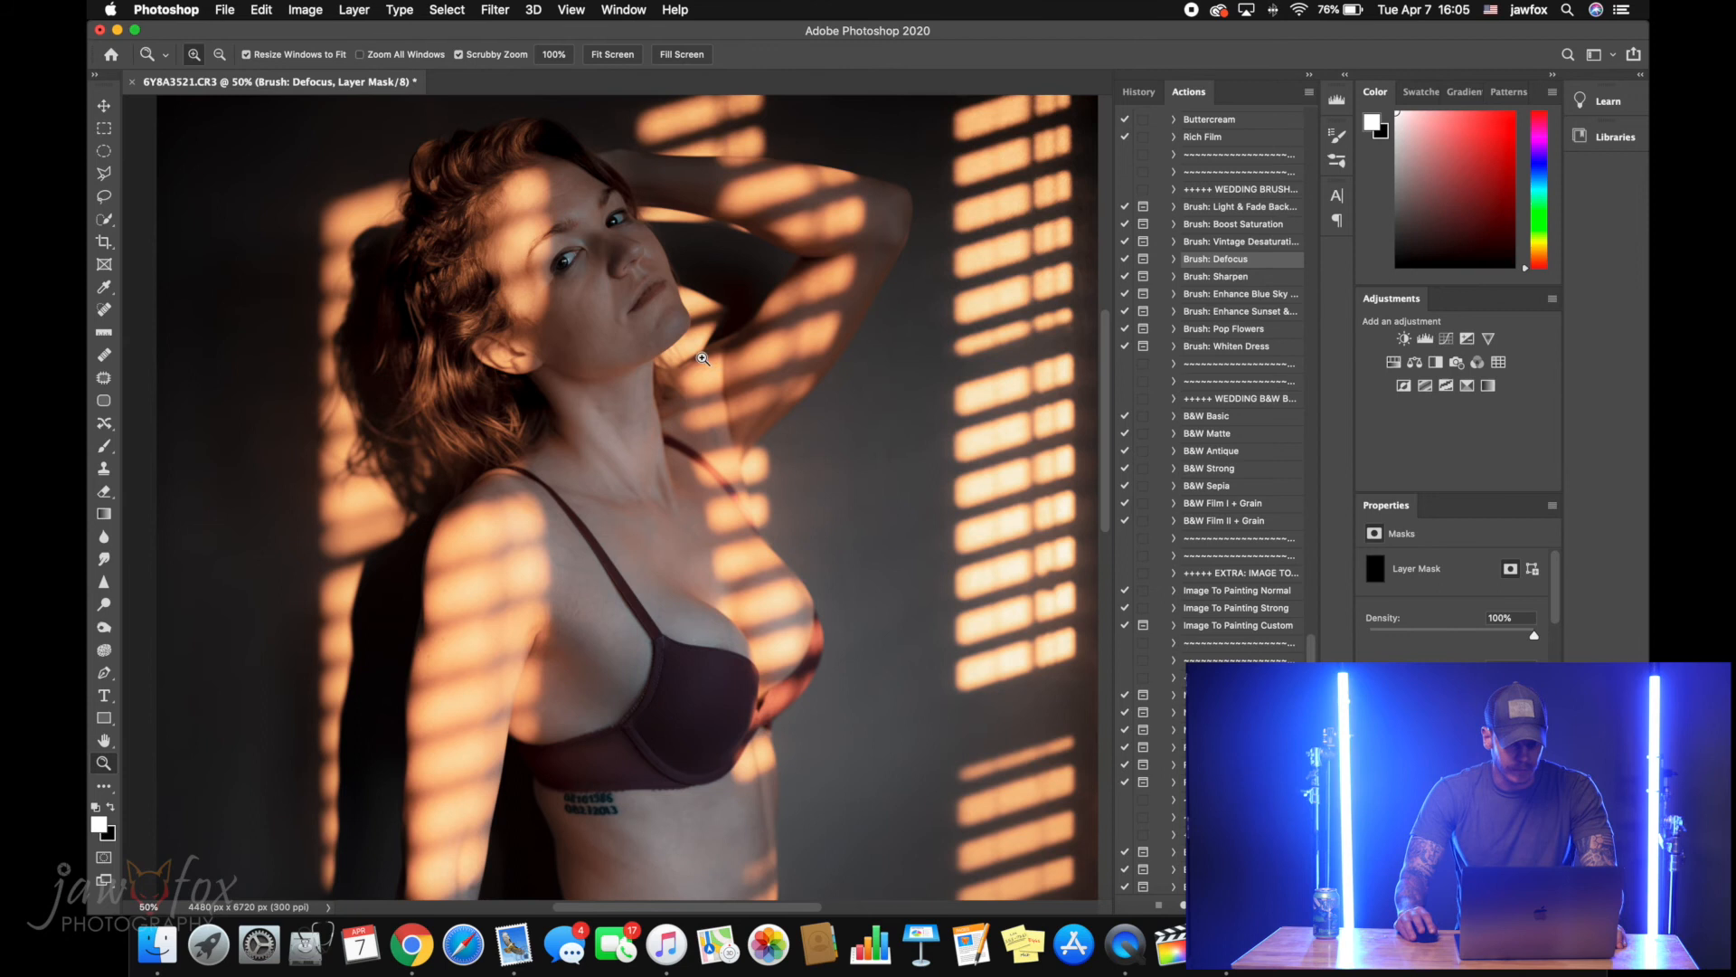
left_click(587, 312)
key("b")
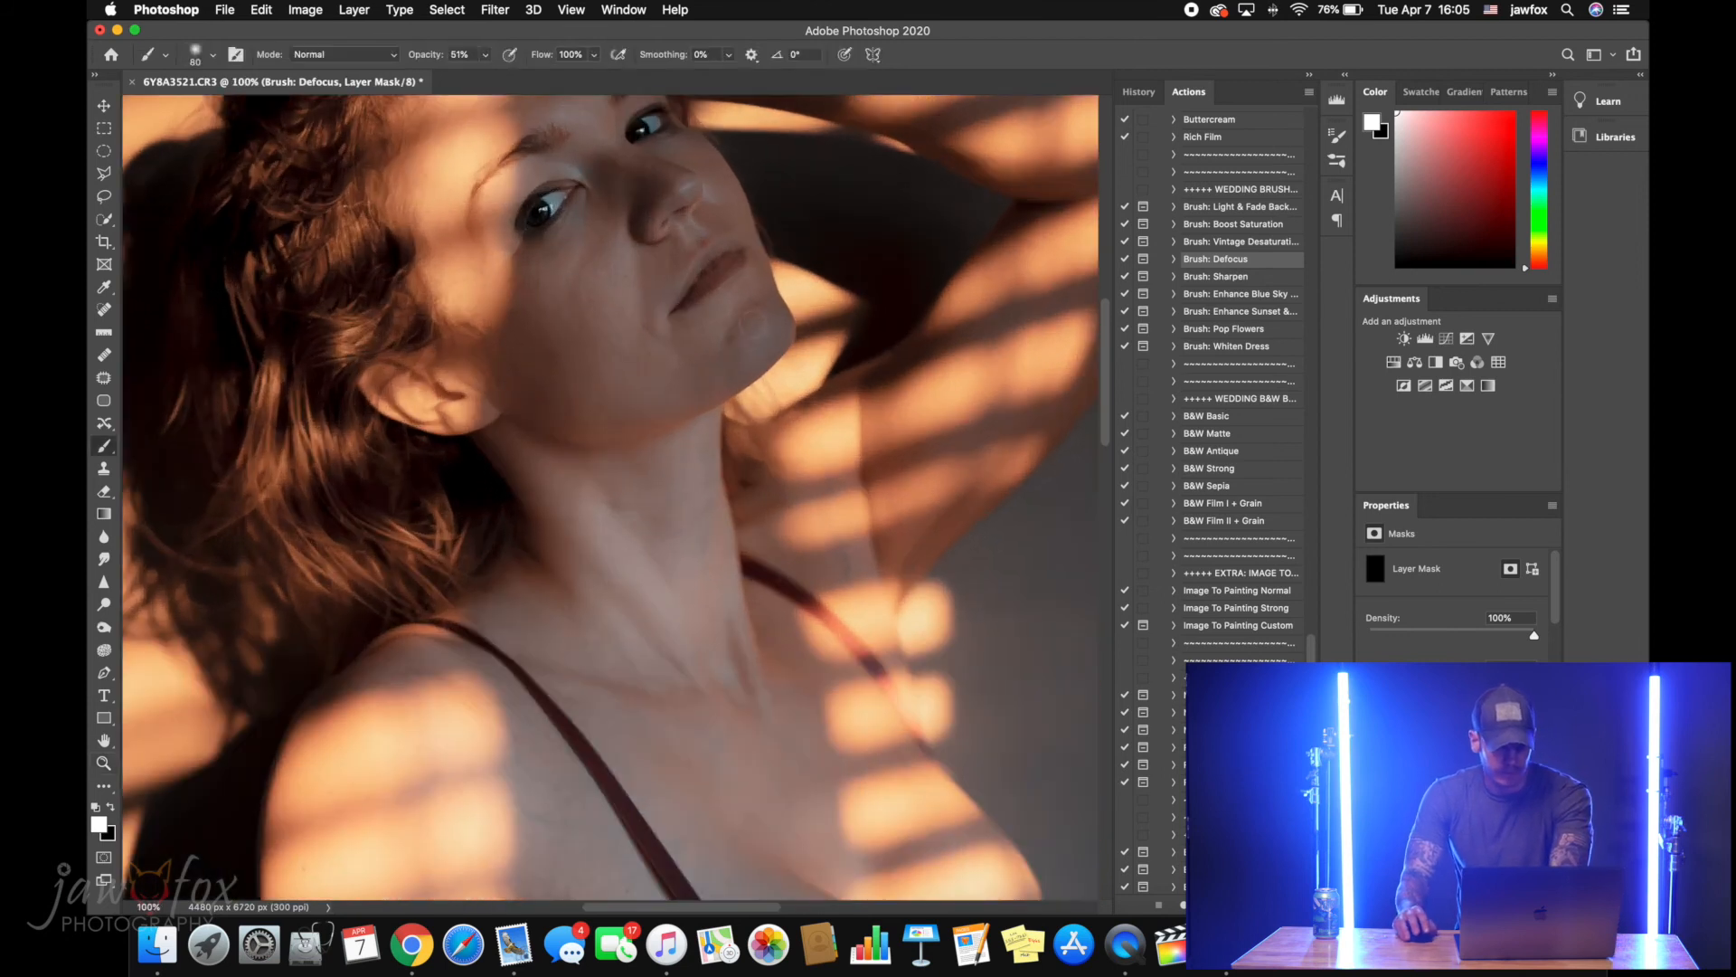
key("bracketright")
key("bracketright")
key("bracketright")
key("bracketright")
key("bracketright")
key("bracketright")
key("bracketright")
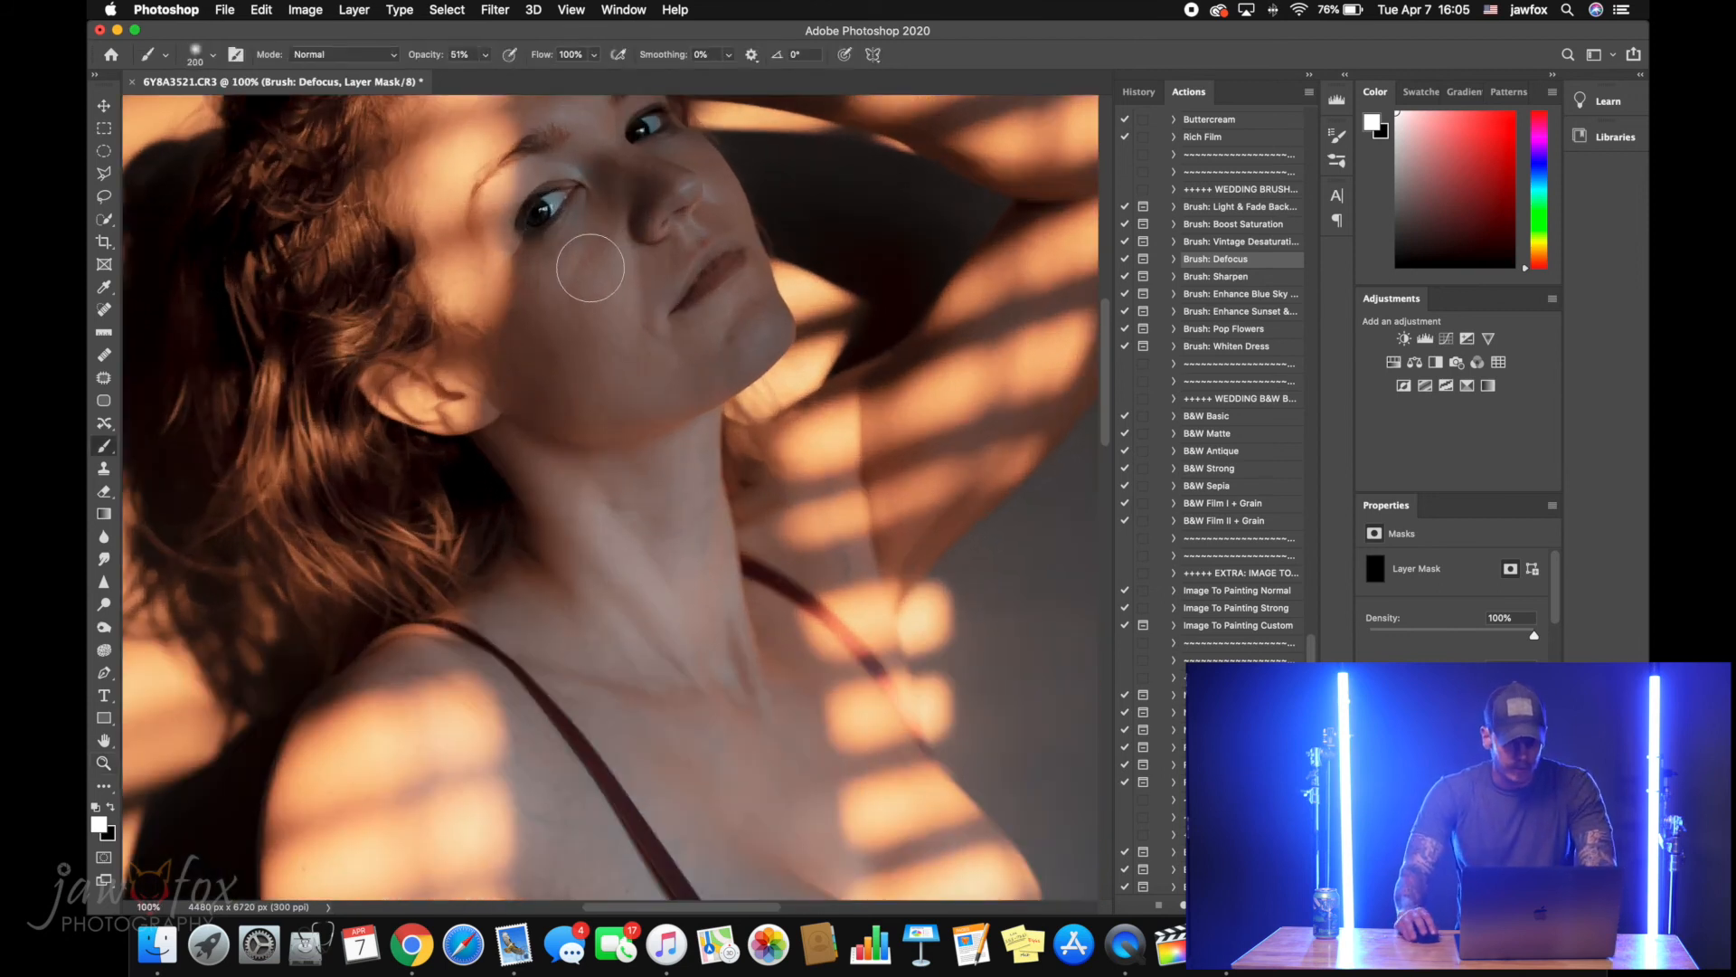
left_click(487, 55)
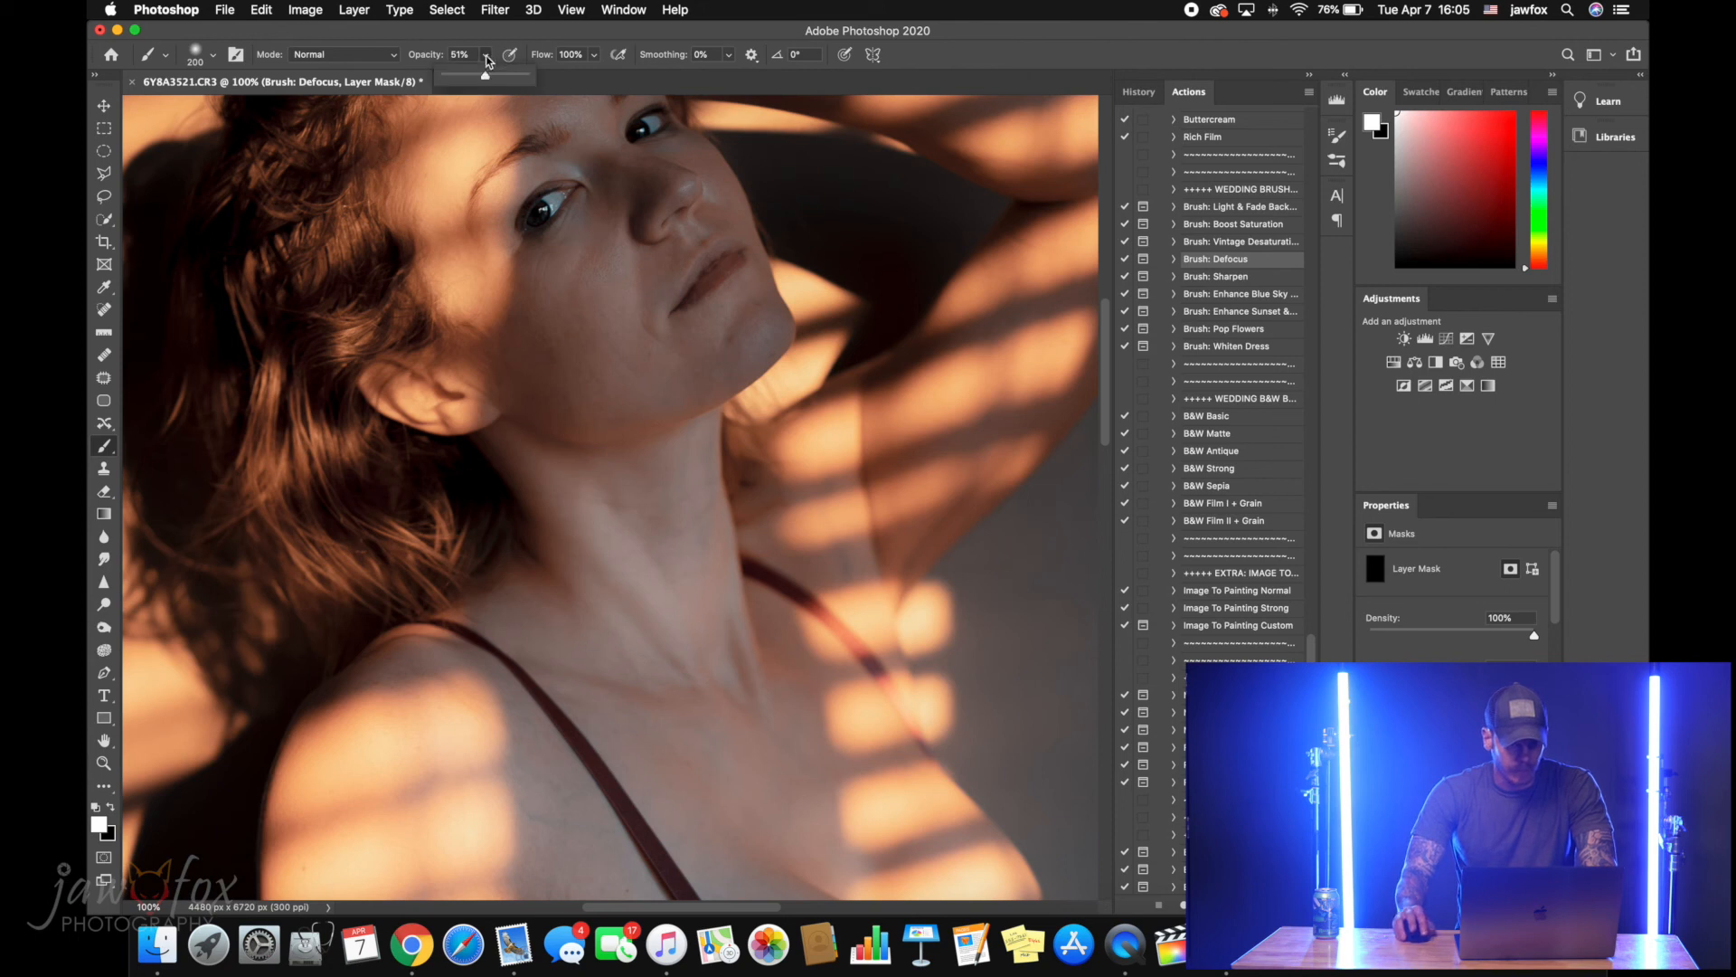
left_click(584, 287)
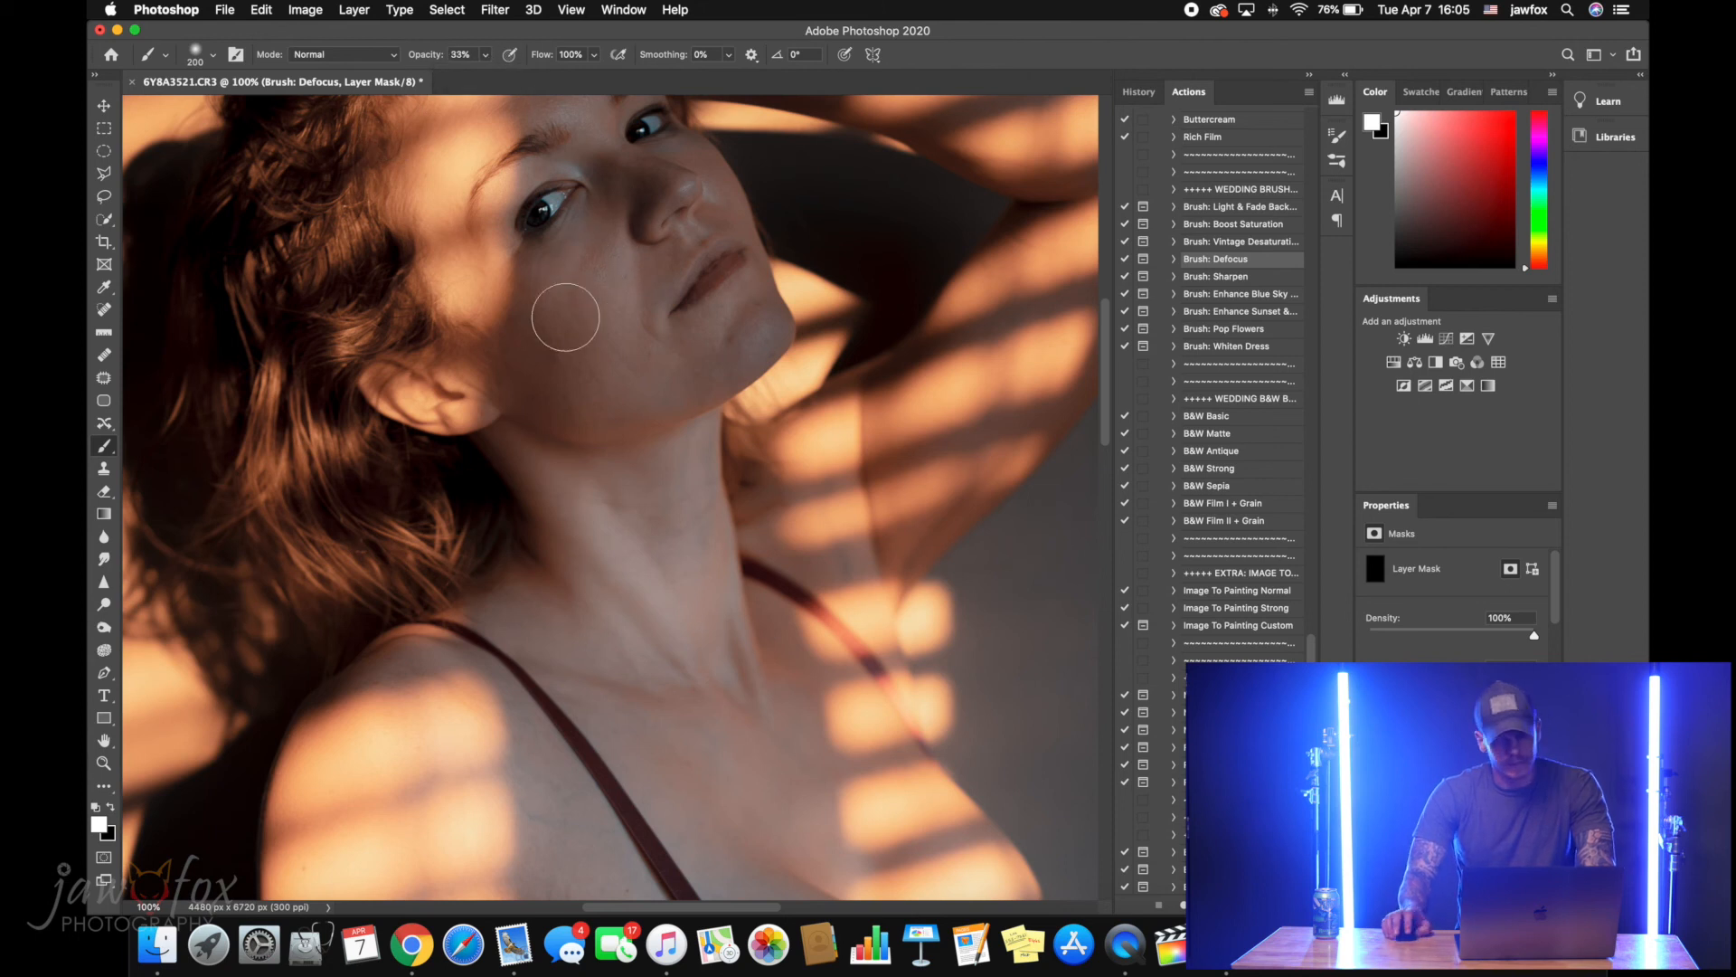
mouse_move(581, 378)
left_mouse_down()
mouse_move(531, 330)
mouse_move(583, 396)
mouse_move(573, 353)
left_mouse_up()
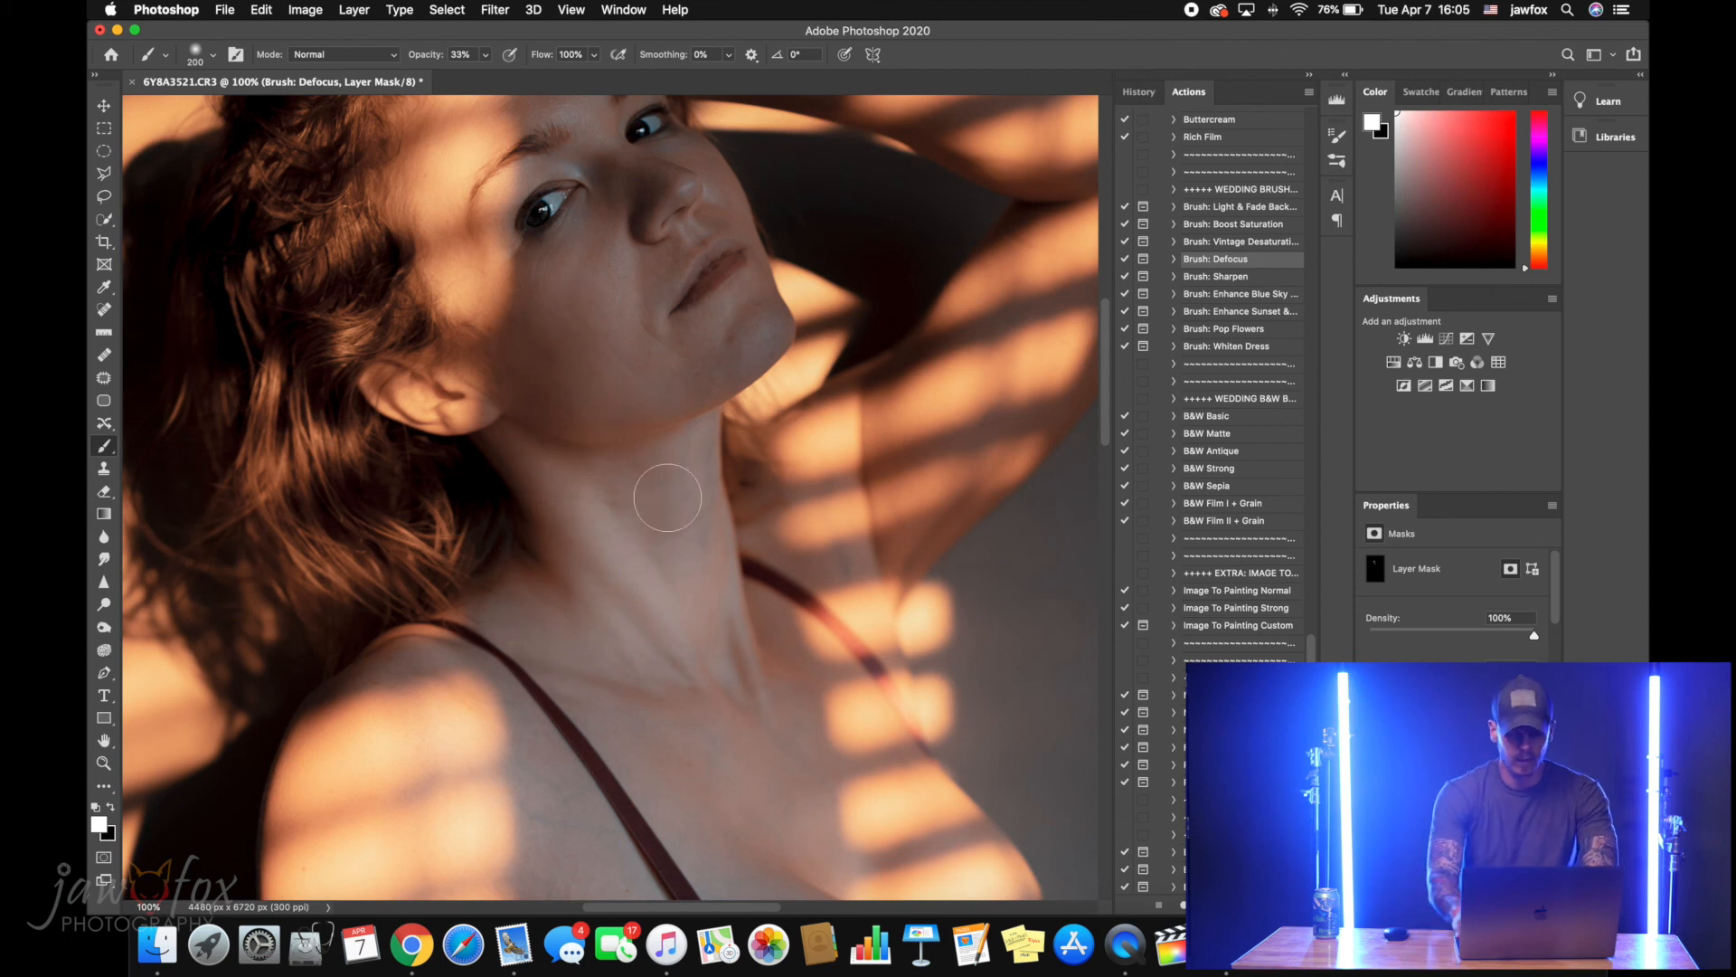
key("super+0")
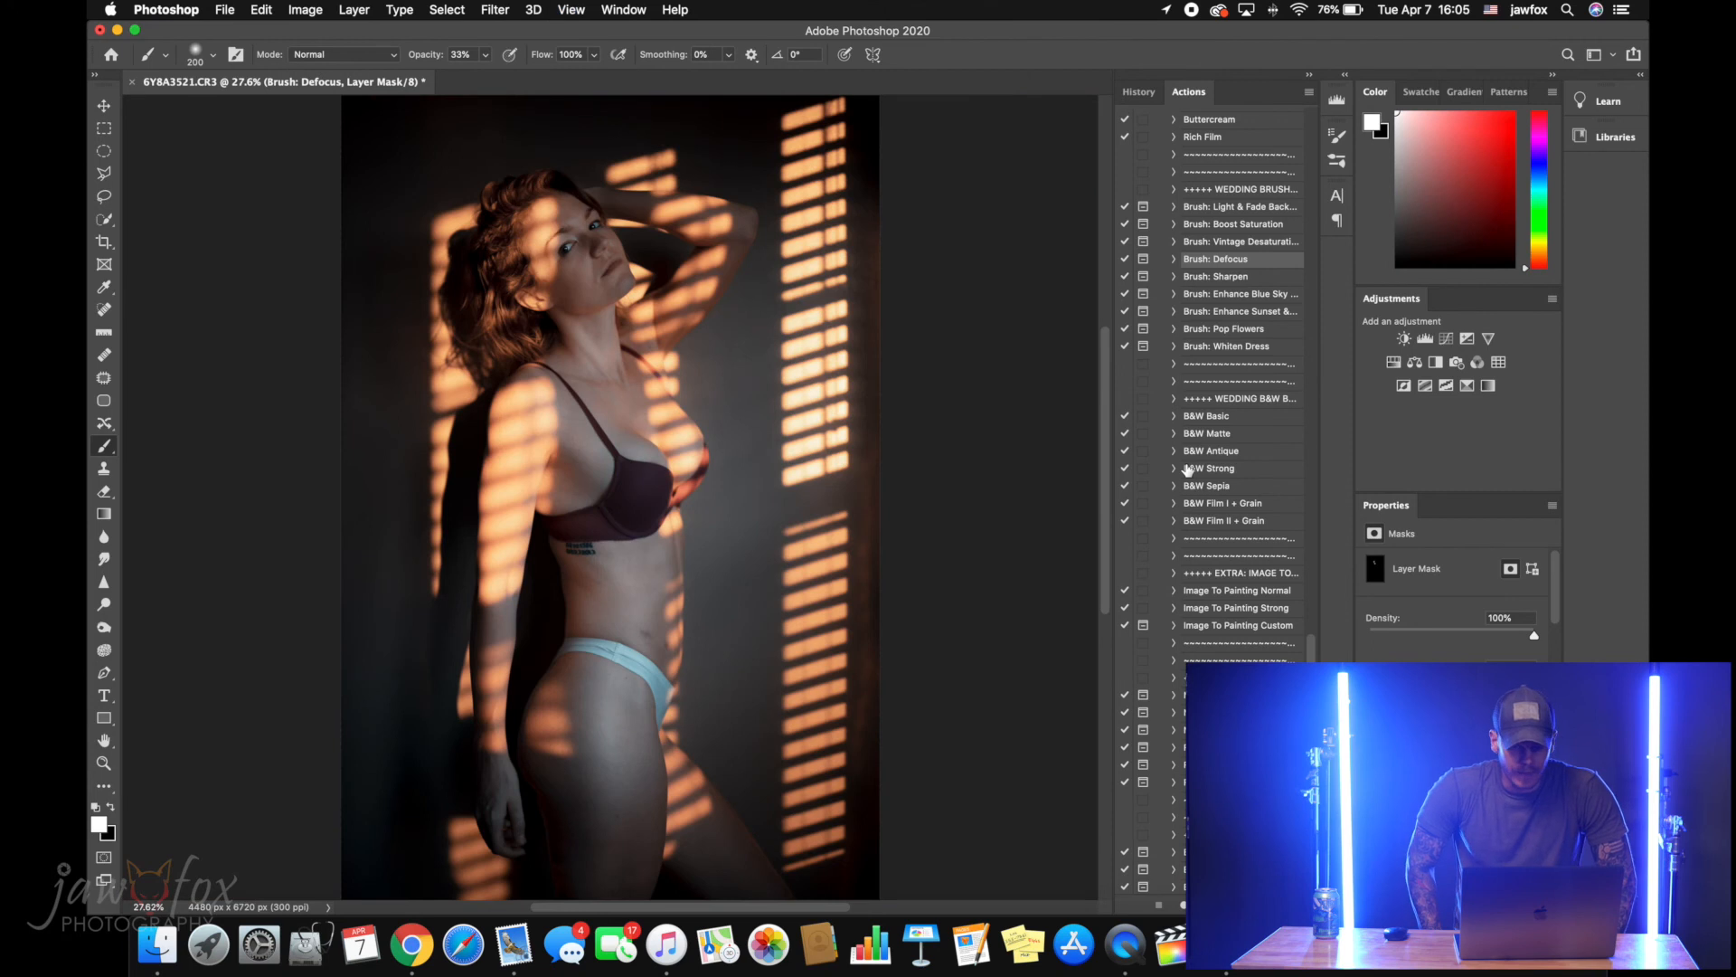